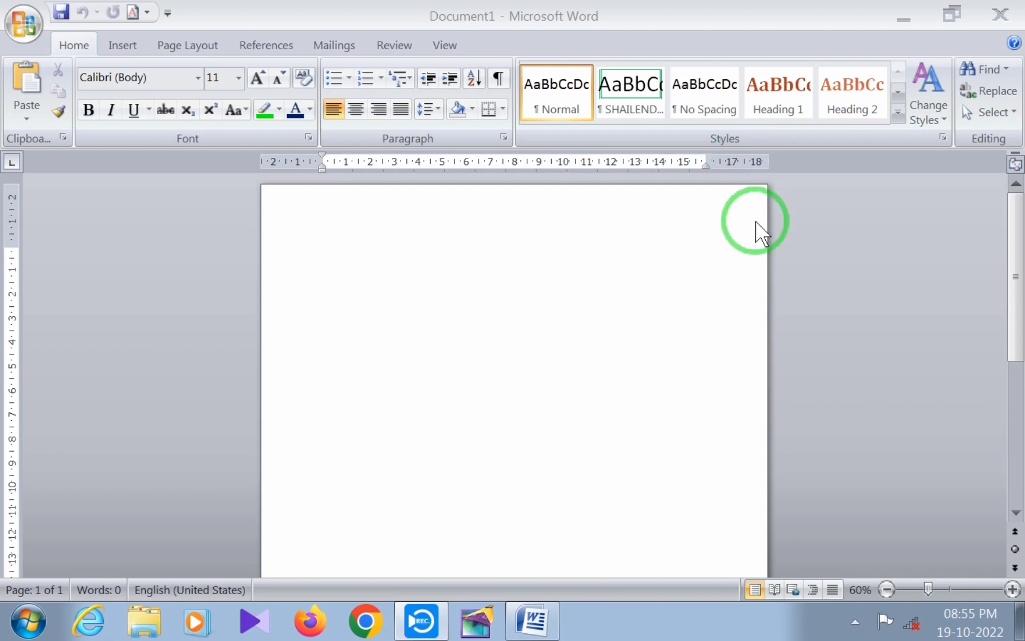
Apply the built-in horizontal CONFIDENTIAL 2 watermark to the page
click(193, 44)
click(194, 45)
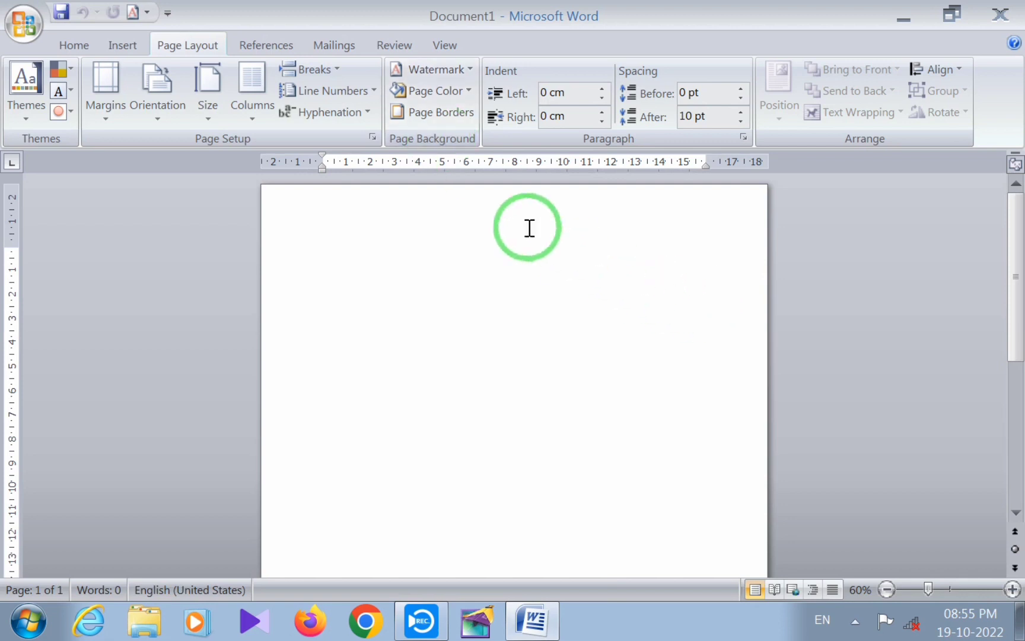
click(470, 69)
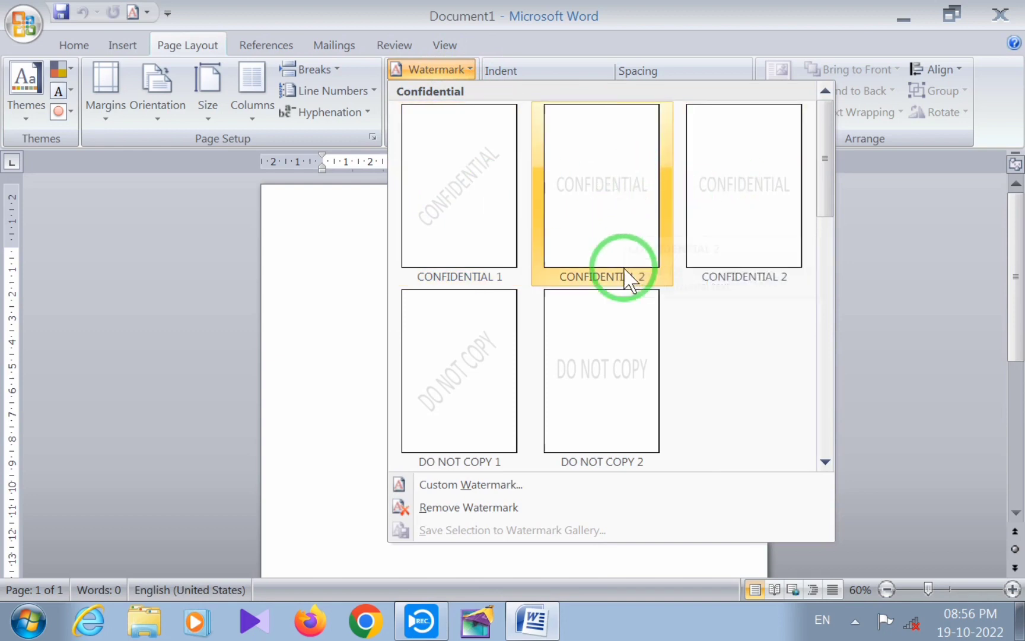
drag(822, 187, 806, 165)
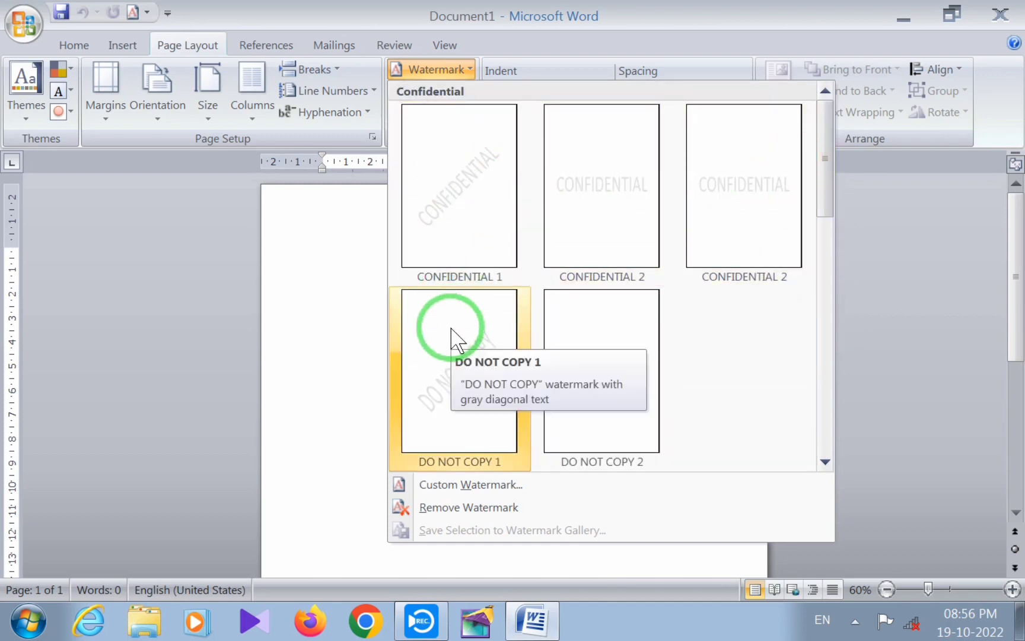
click(603, 200)
scroll(550, 349, down, 4)
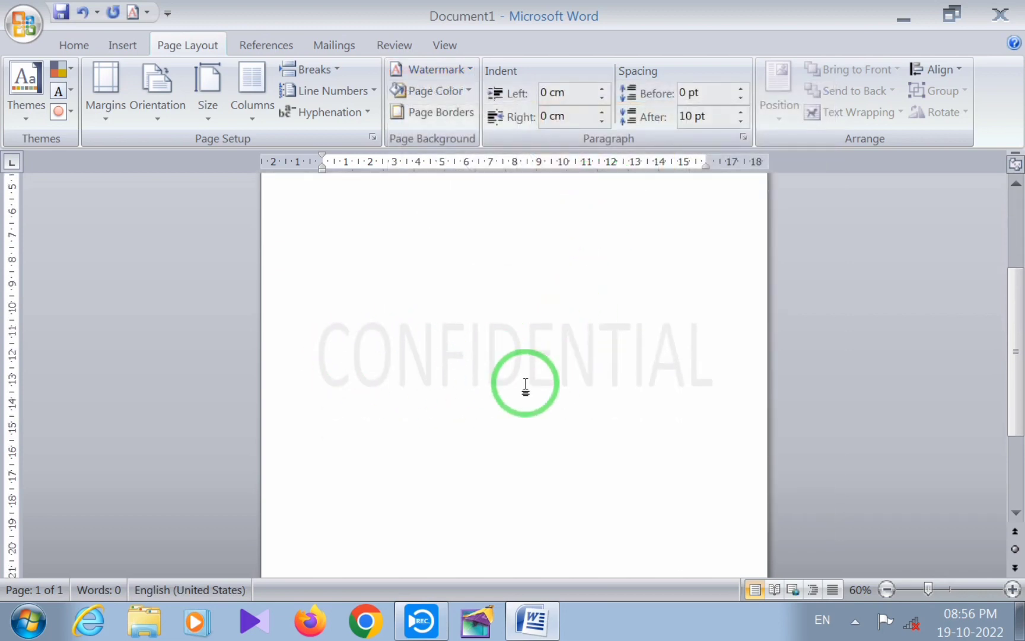
scroll(525, 386, up, 4)
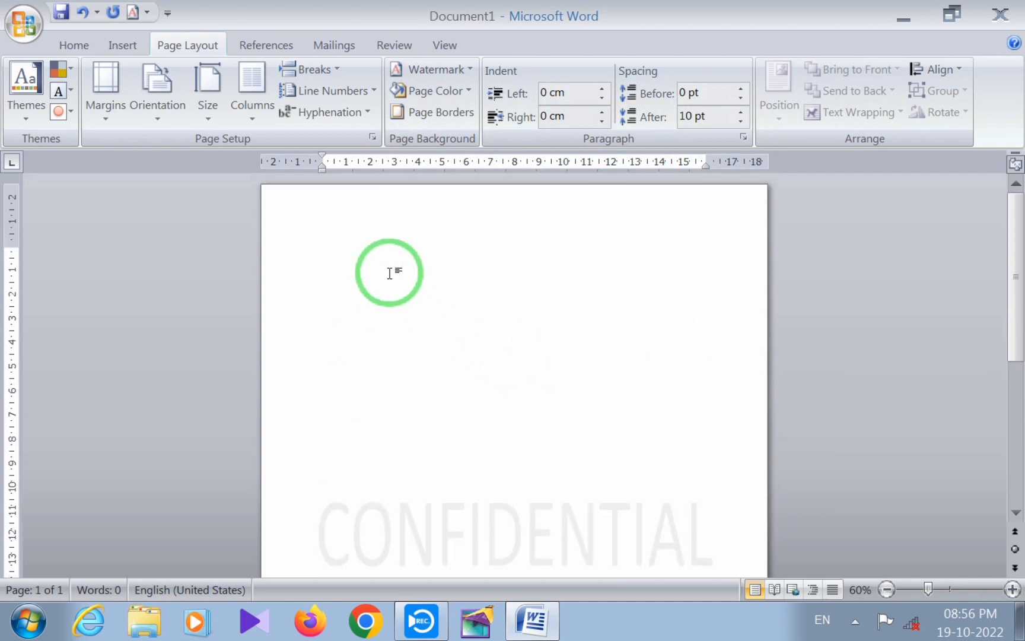
Fill the page with sample paragraphs using the =rand() function
text(=rand())
key(Return)
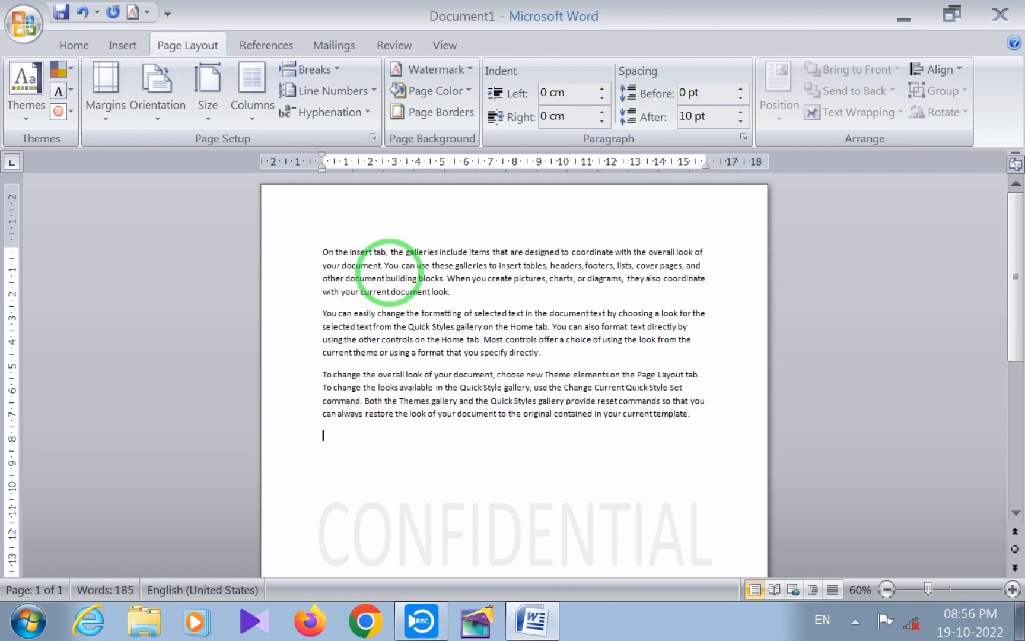
Copy all the sample text and paste a duplicate below it at the end of the document
key(ctrl+a)
key(ctrl+c)
key(ctrl+End)
key(Return)
key(ctrl+v)
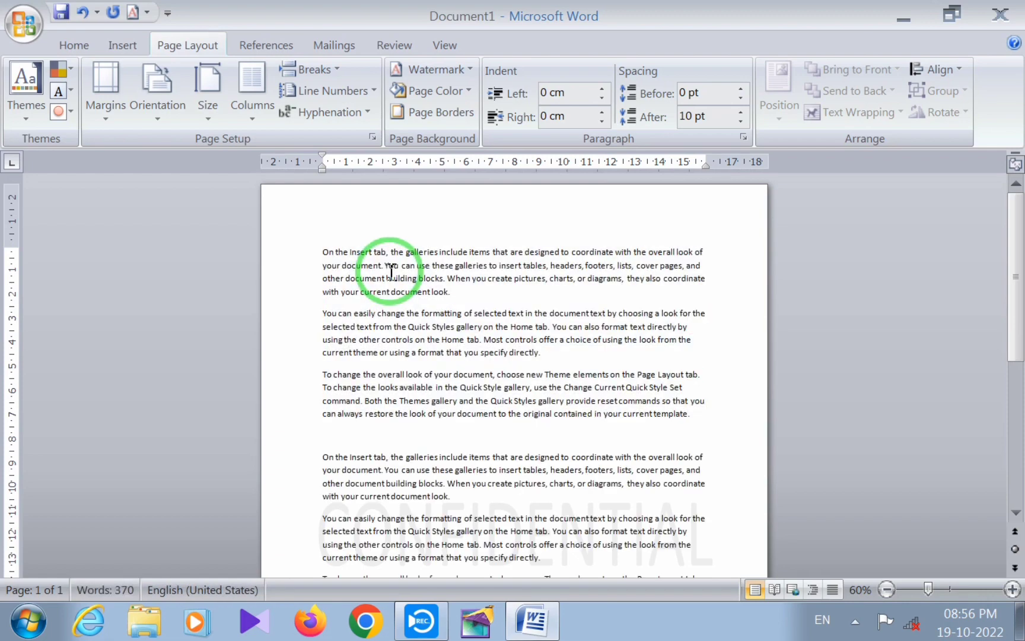
scroll(398, 556, down, 5)
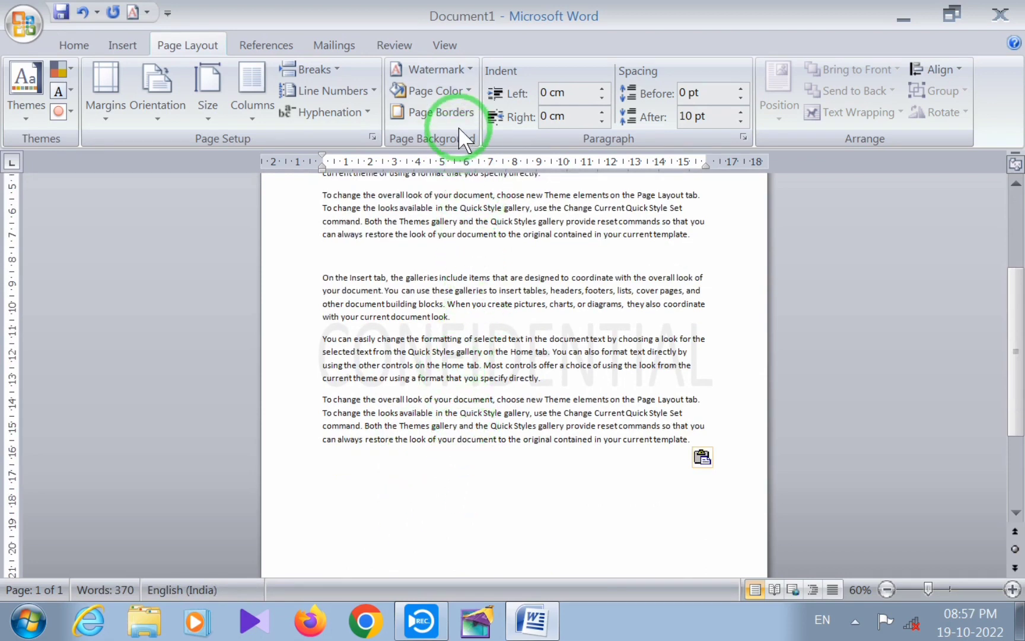
Open the custom watermark settings and choose a picture watermark
click(471, 70)
click(471, 70)
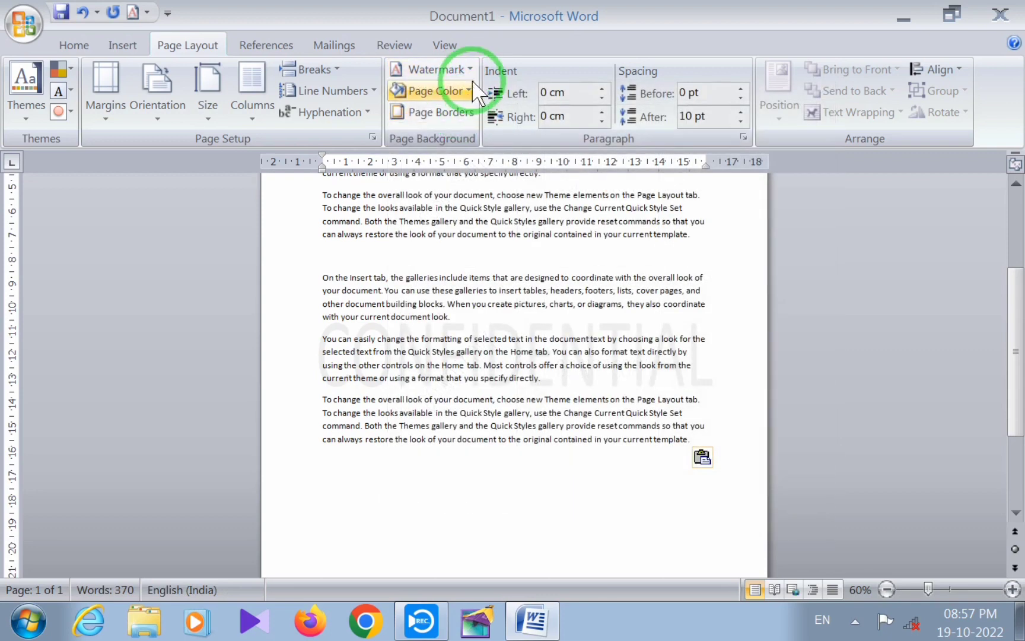
click(472, 71)
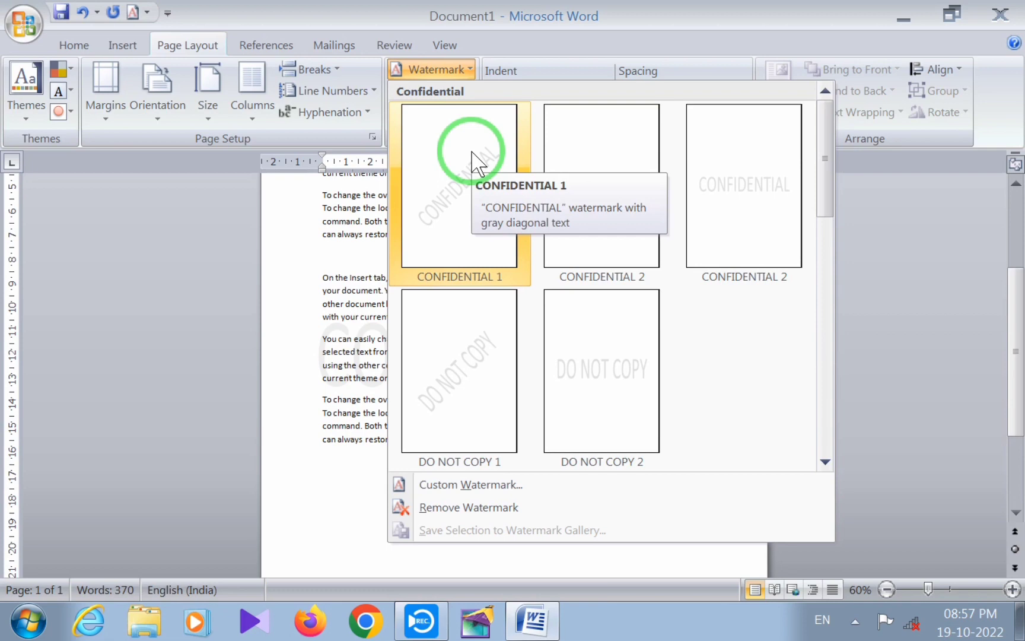
mouse_move(829, 179)
mouse_down()
mouse_move(833, 210)
mouse_move(814, 175)
mouse_up()
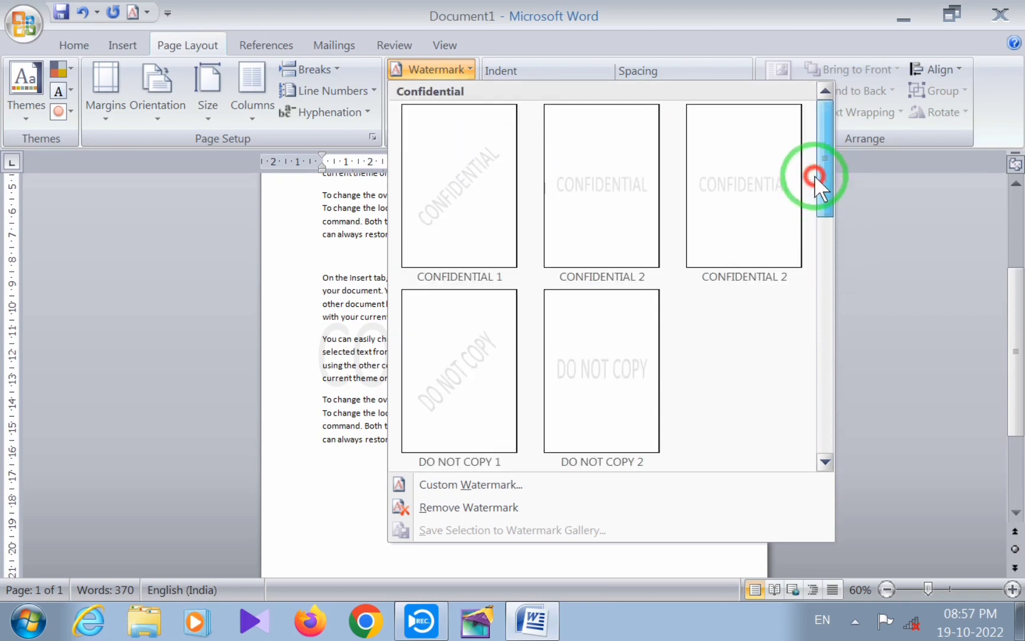
click(478, 486)
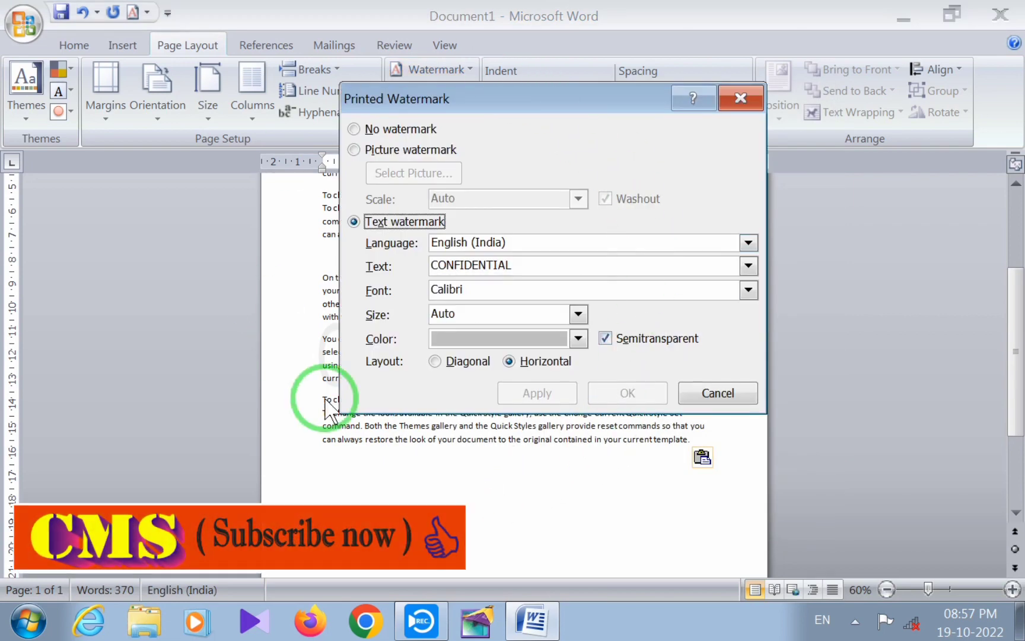
click(354, 129)
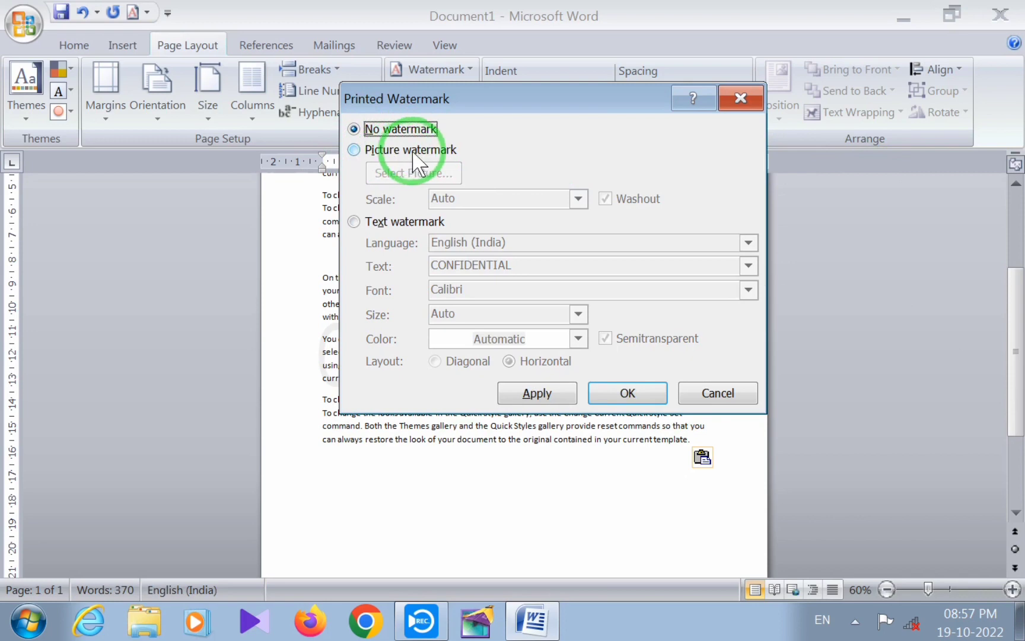
click(354, 150)
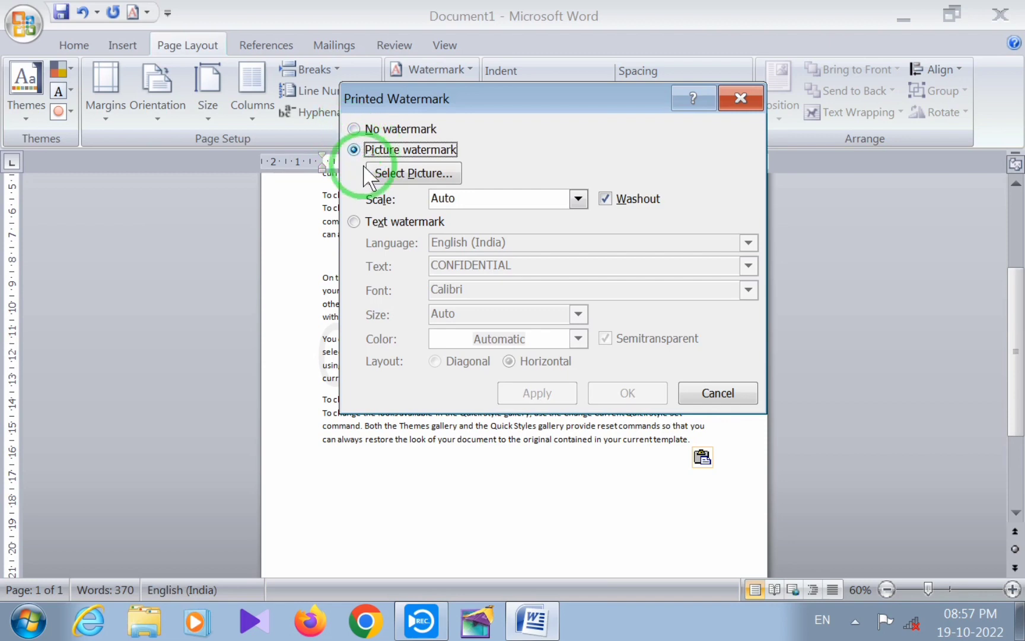
click(355, 128)
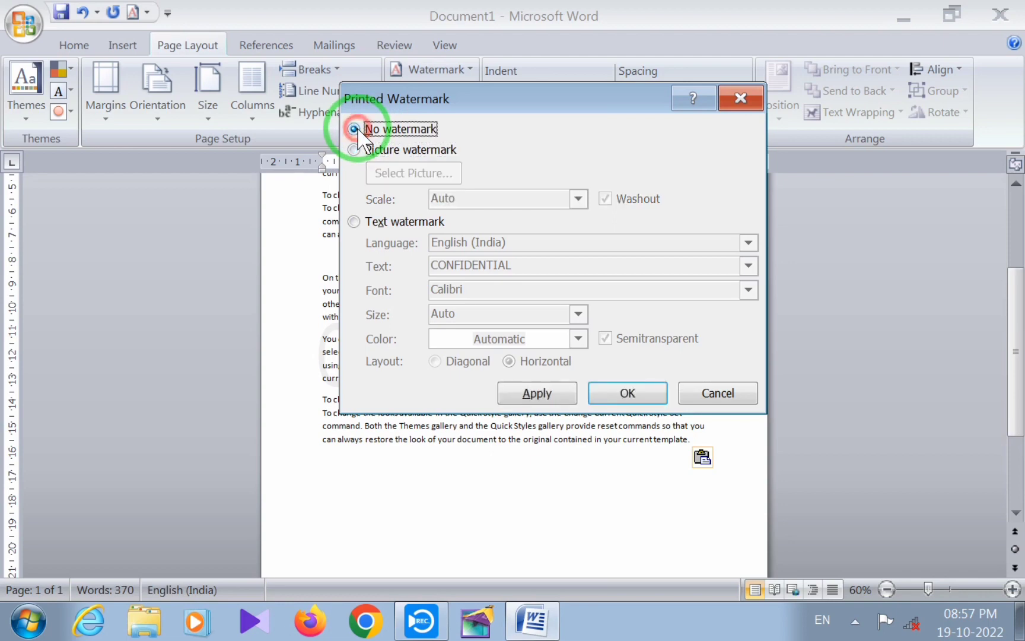
click(354, 150)
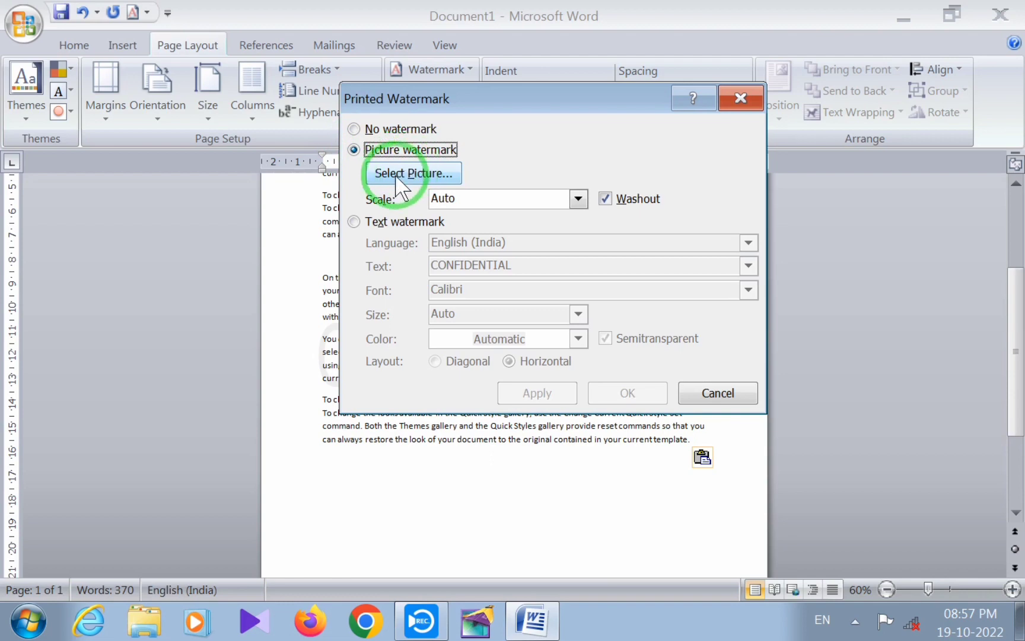
Select the white tiger picture "images (2)" from the Pictures library and apply it as a watermark with Washout on
click(415, 173)
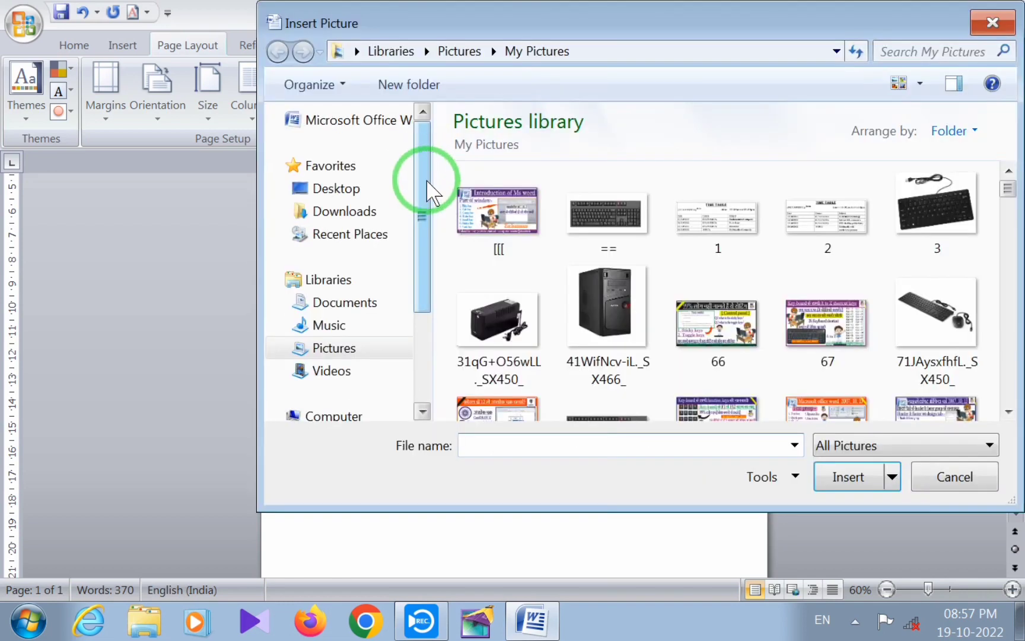
drag(662, 36, 565, 29)
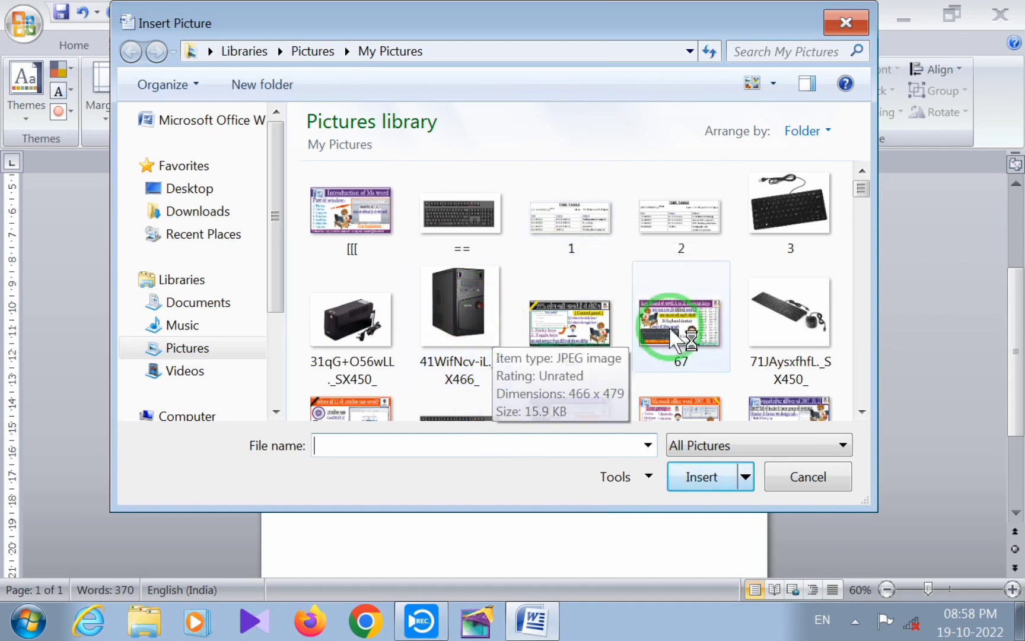
drag(861, 191, 868, 292)
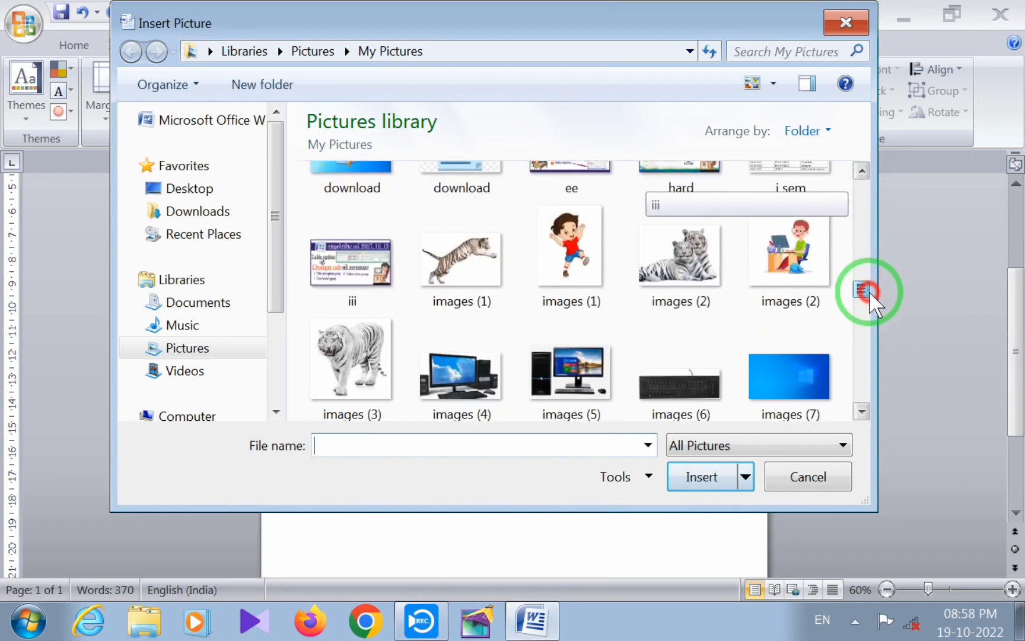
click(680, 255)
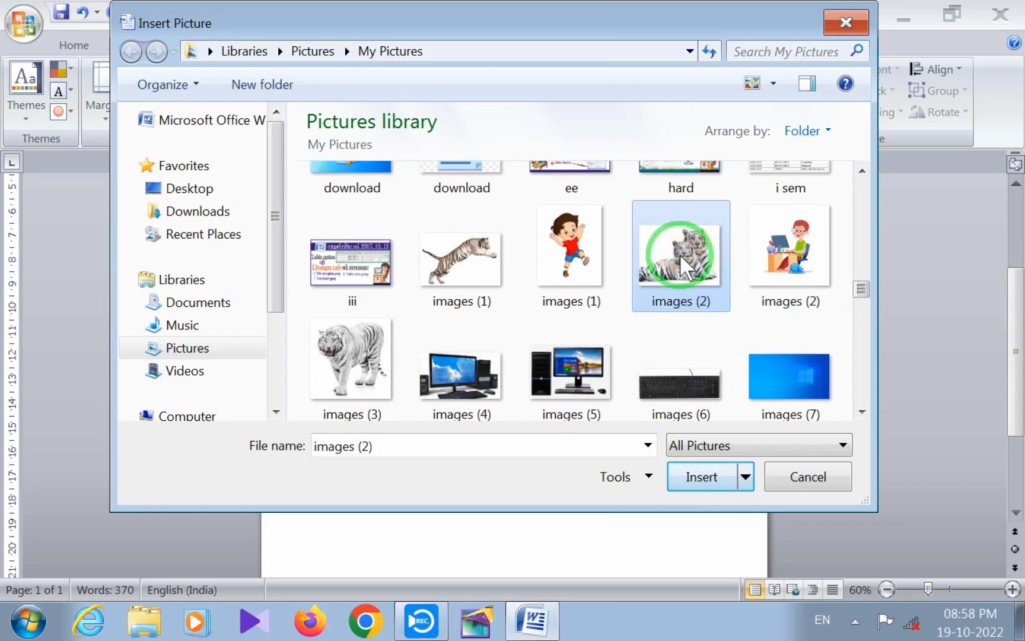
click(700, 477)
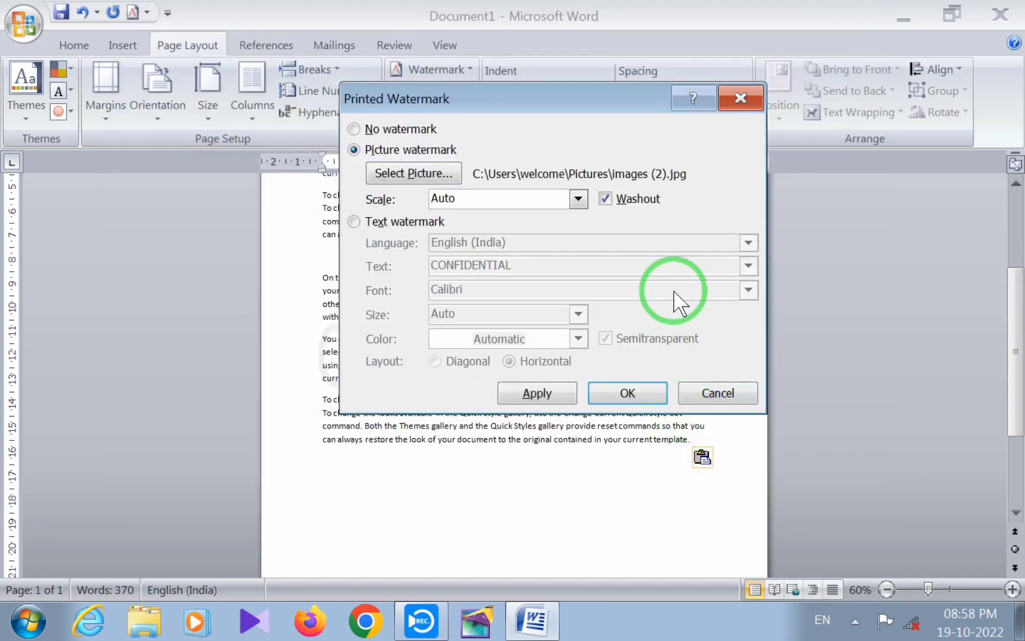
click(533, 393)
drag(589, 88, 876, 30)
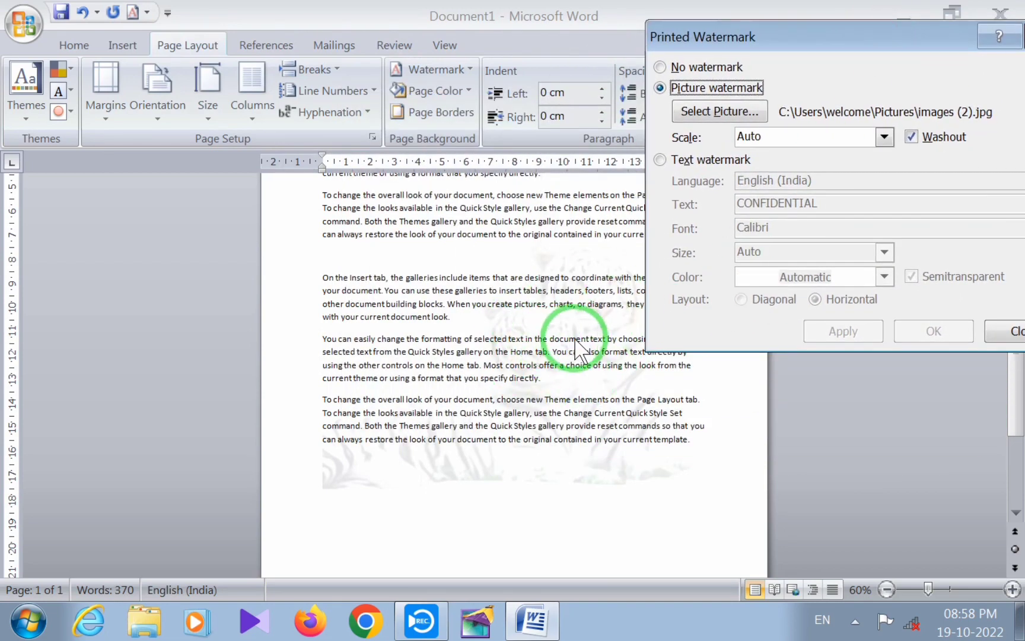
drag(837, 28, 694, 57)
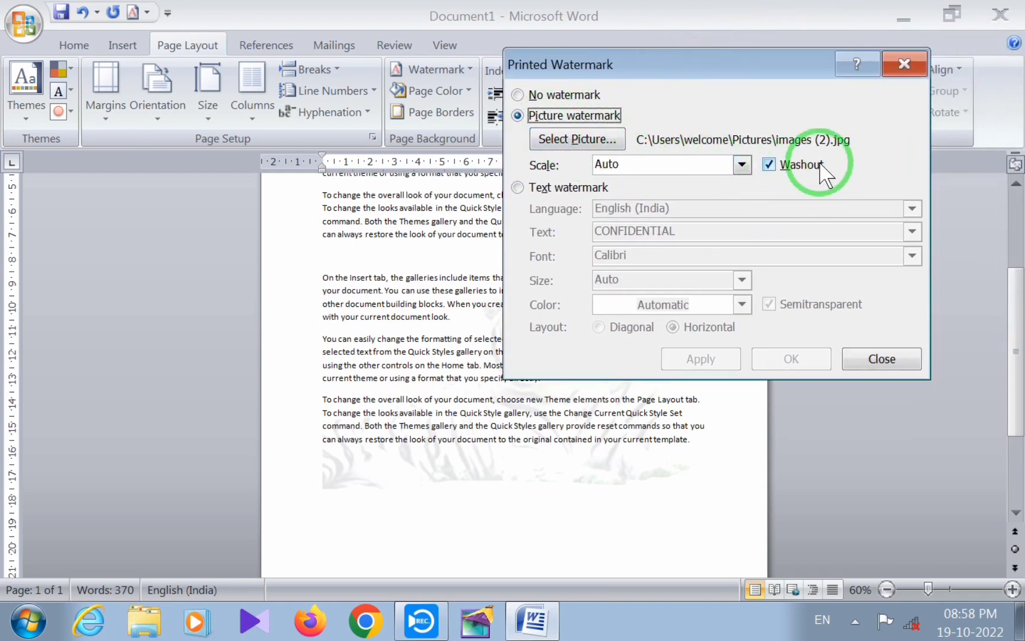
Turn off Washout for the picture watermark and apply the change
click(770, 166)
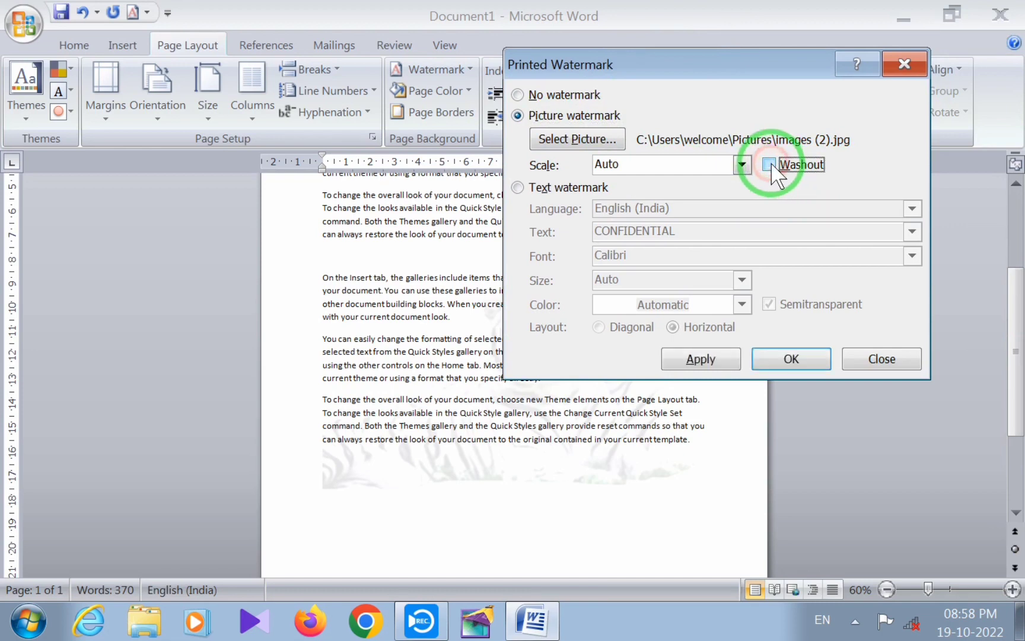
click(706, 361)
drag(661, 72, 900, 47)
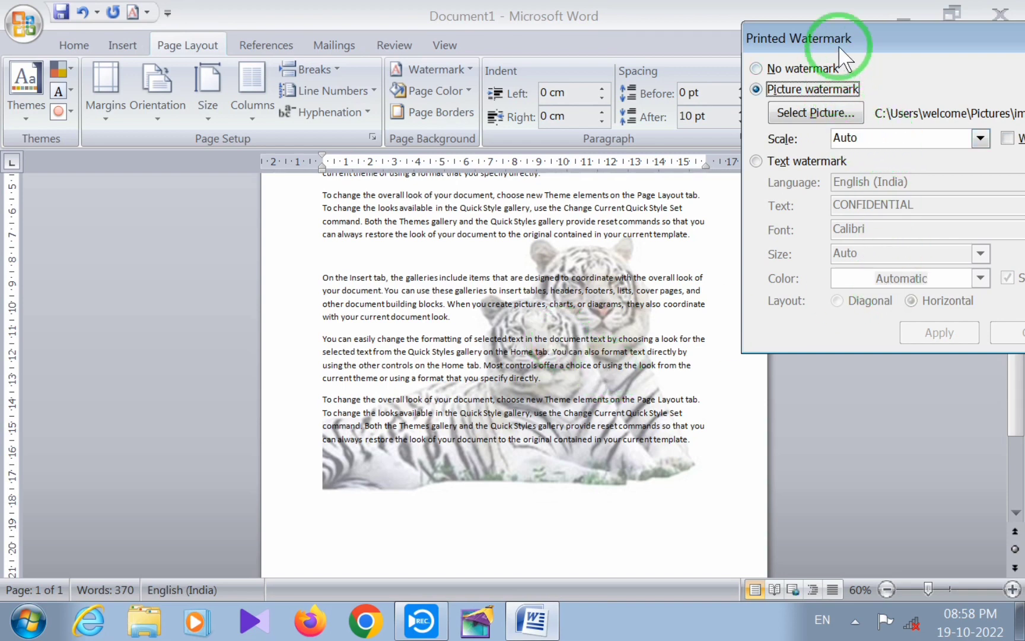
drag(841, 43, 496, 67)
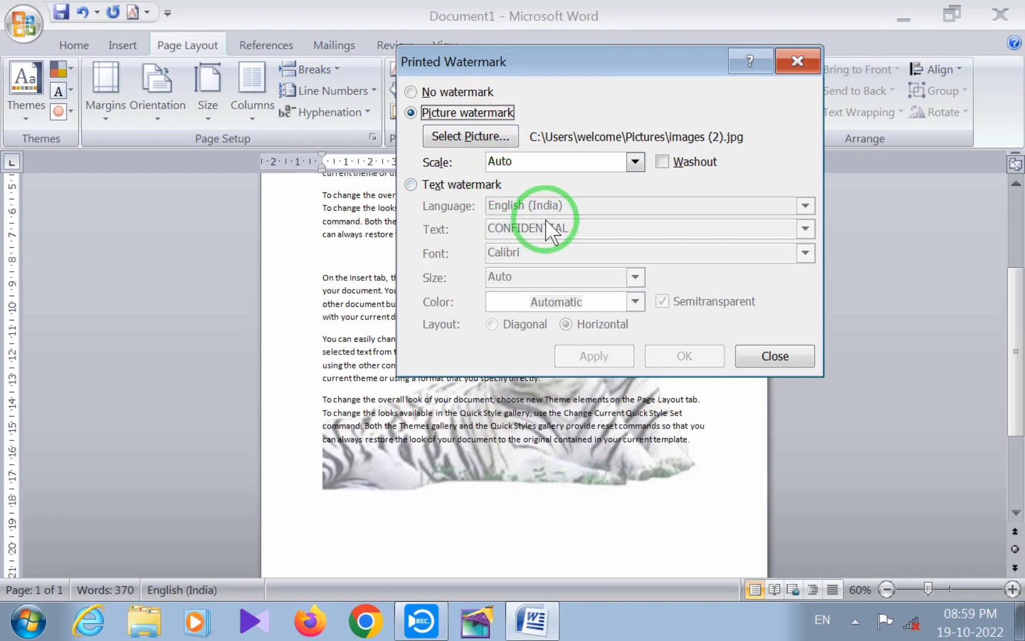
Switch to a text watermark in English (India) and enter the channel name as its text
click(411, 184)
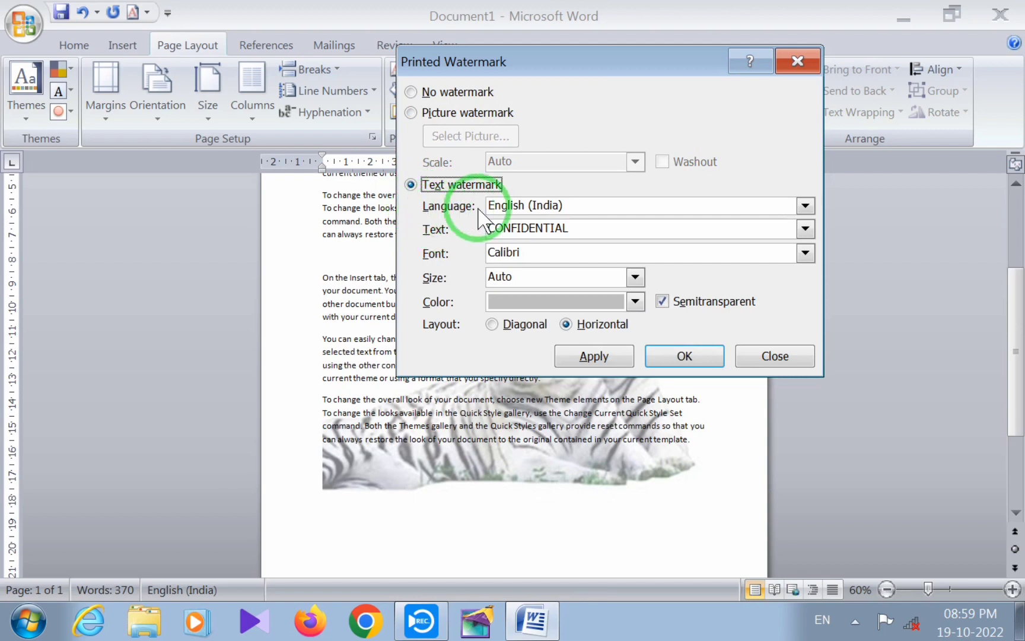
click(805, 205)
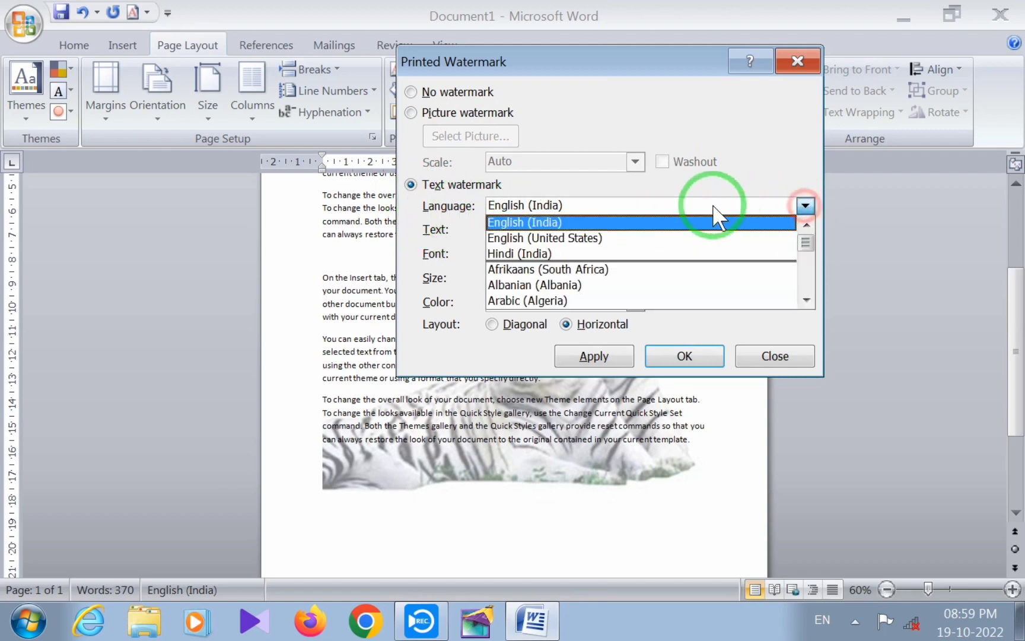
click(552, 222)
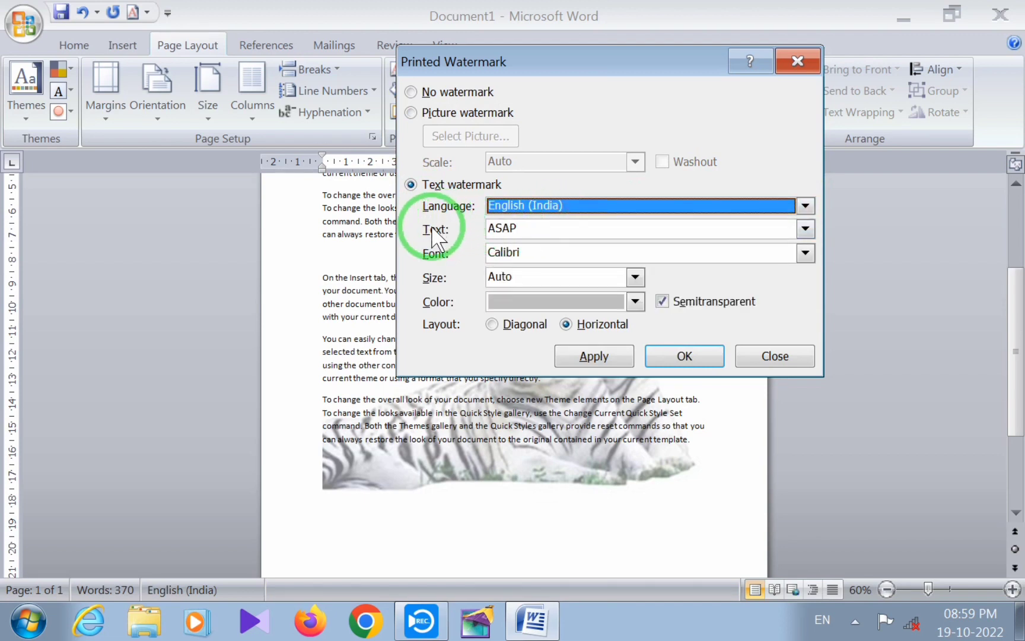
drag(539, 229, 474, 234)
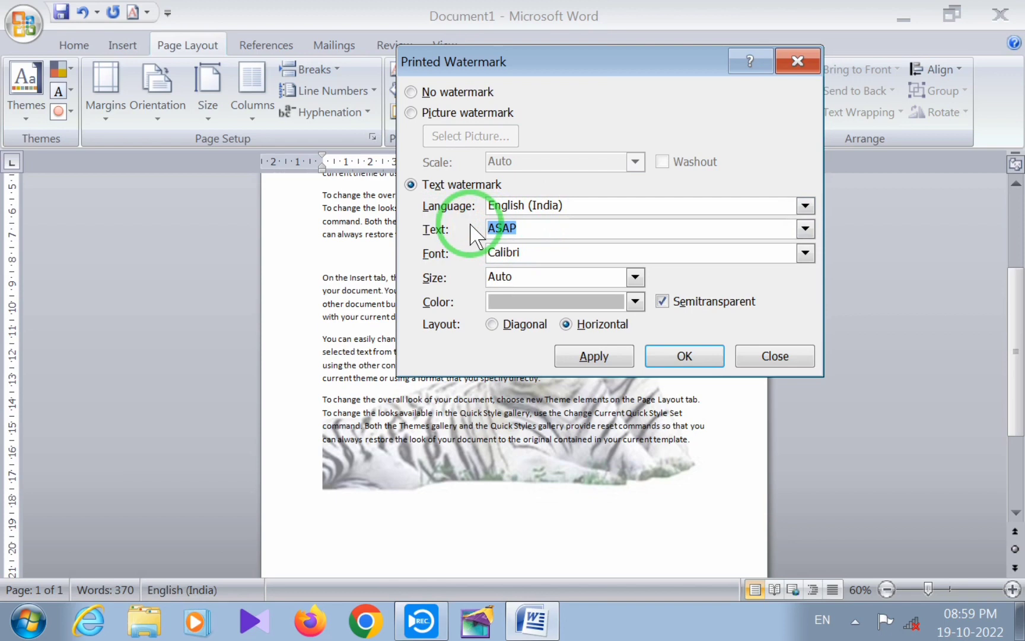
text(computer master@shailesh)
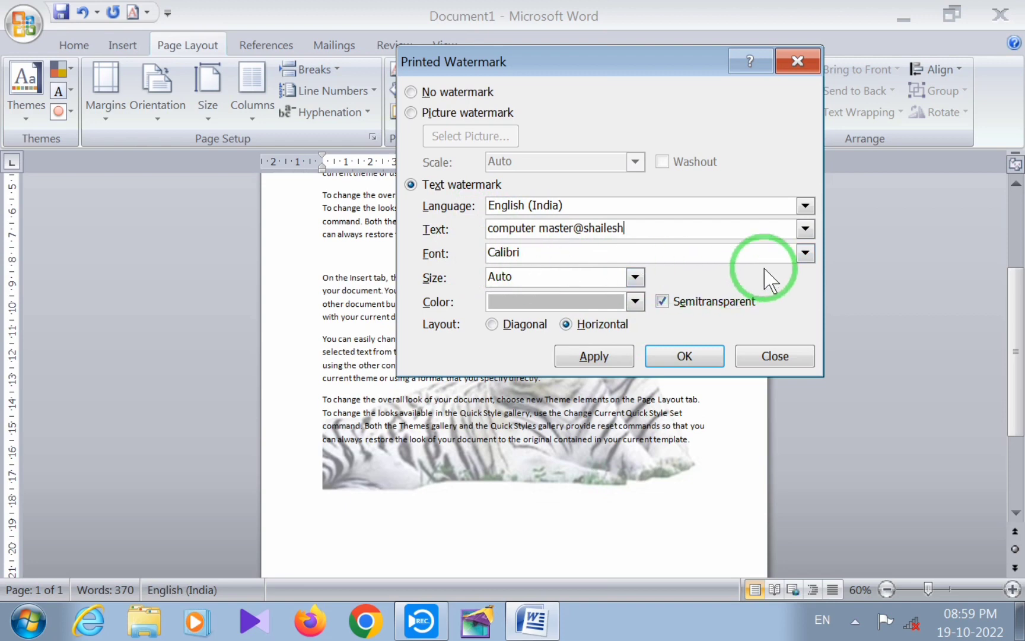
Keep Calibri as the text watermark's font and set its size to Auto
click(805, 253)
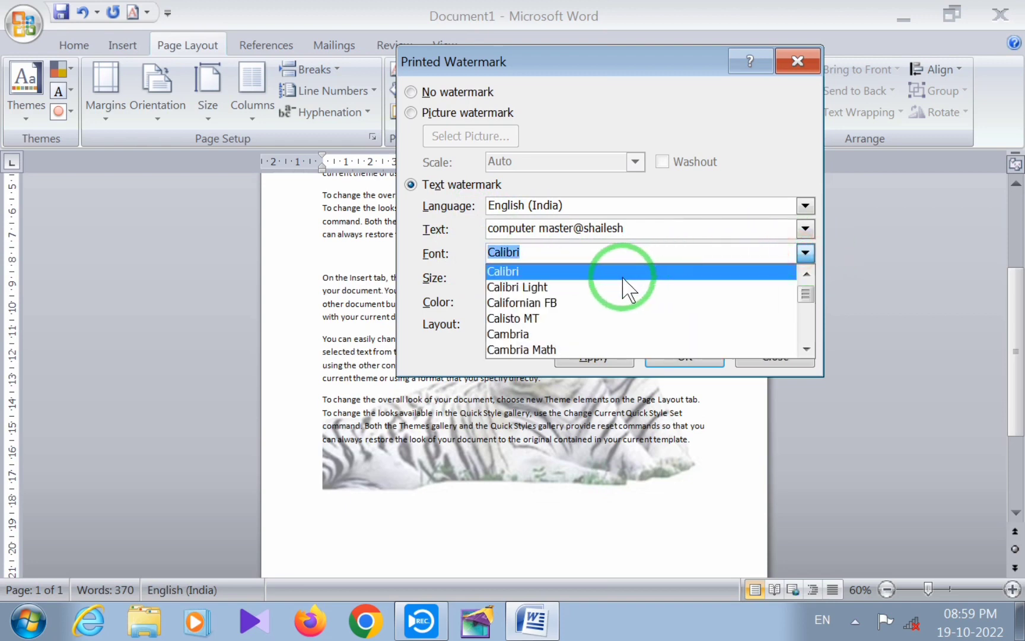
click(638, 228)
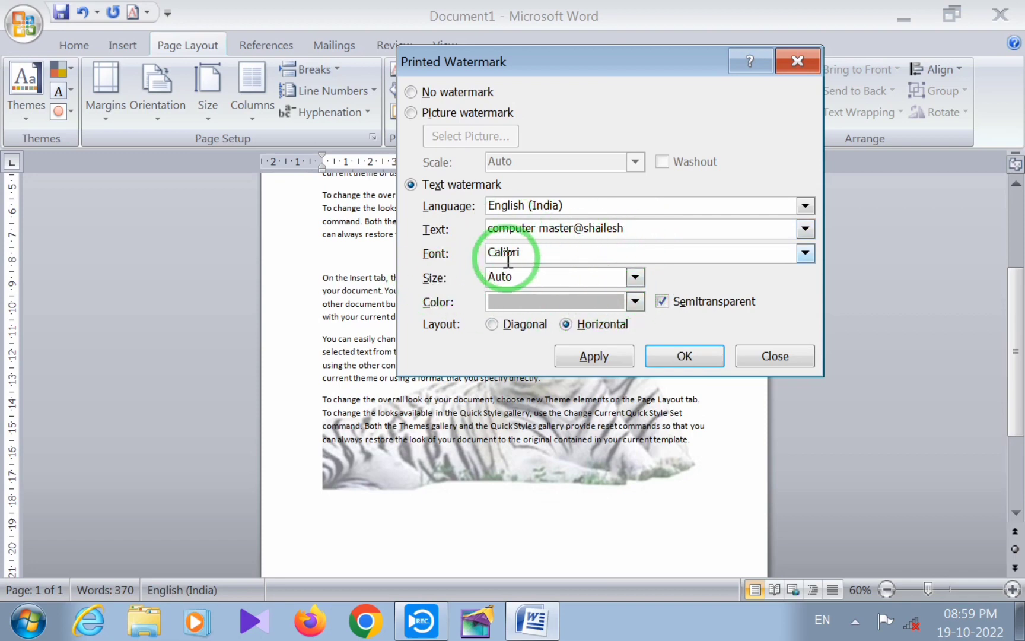
click(636, 277)
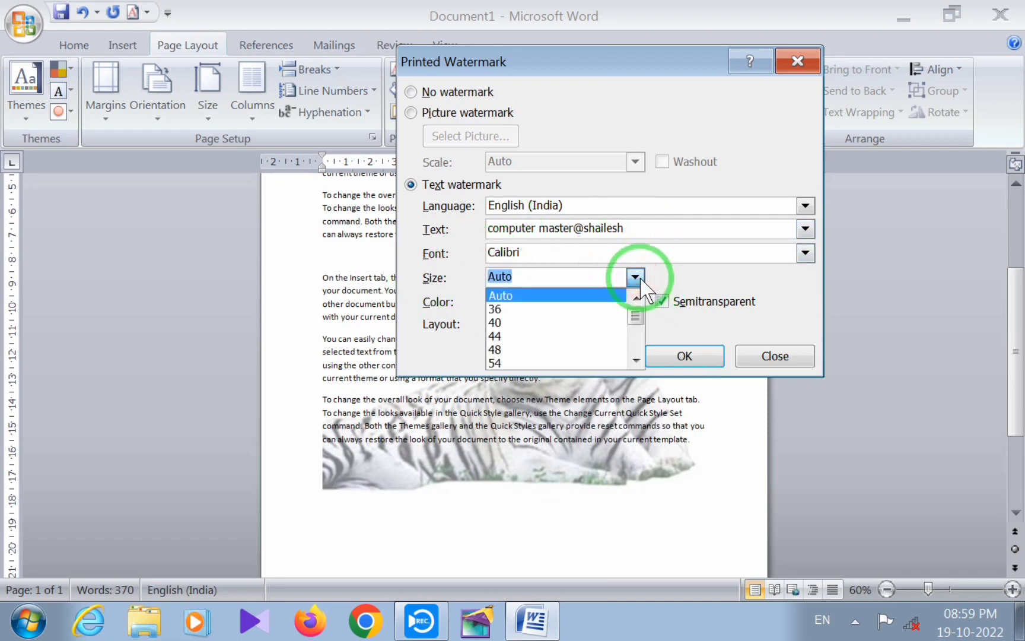
click(513, 295)
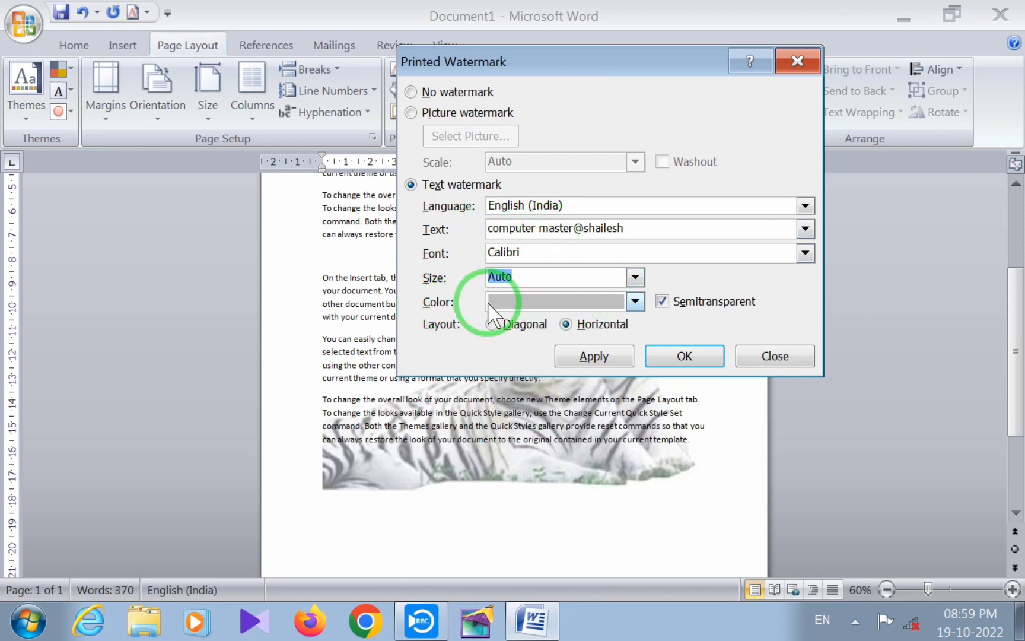
Set the text watermark's color to standard red, apply it in the horizontal layout, and view it on the page
click(643, 302)
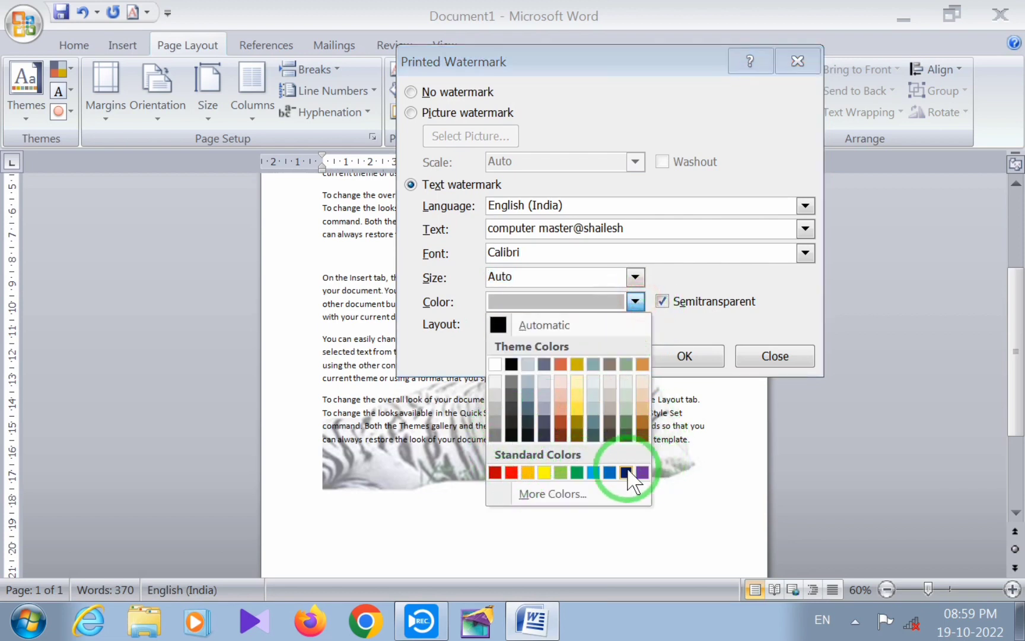
click(511, 472)
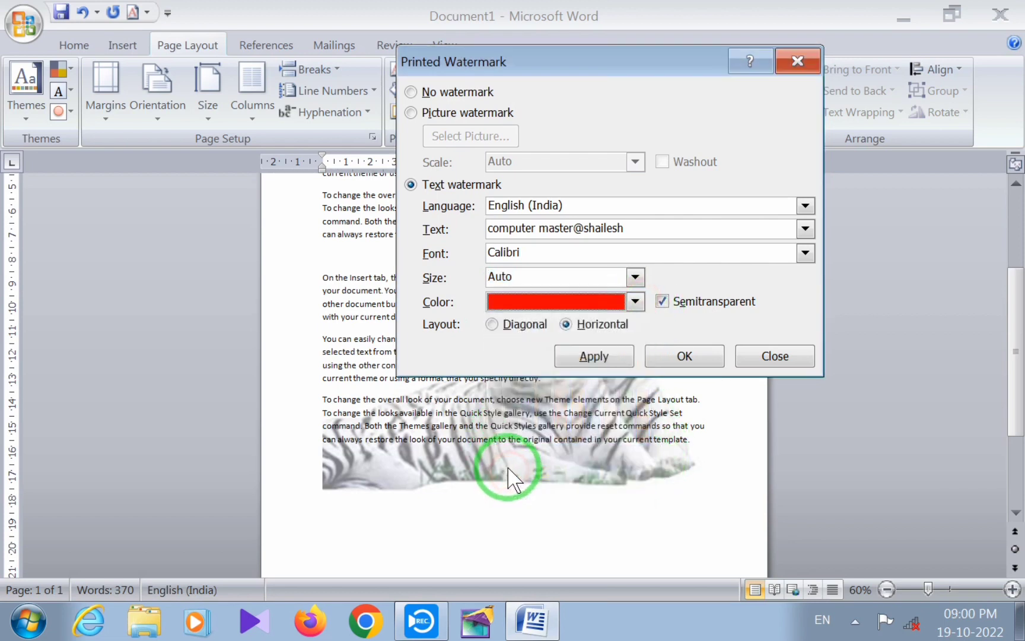
click(598, 356)
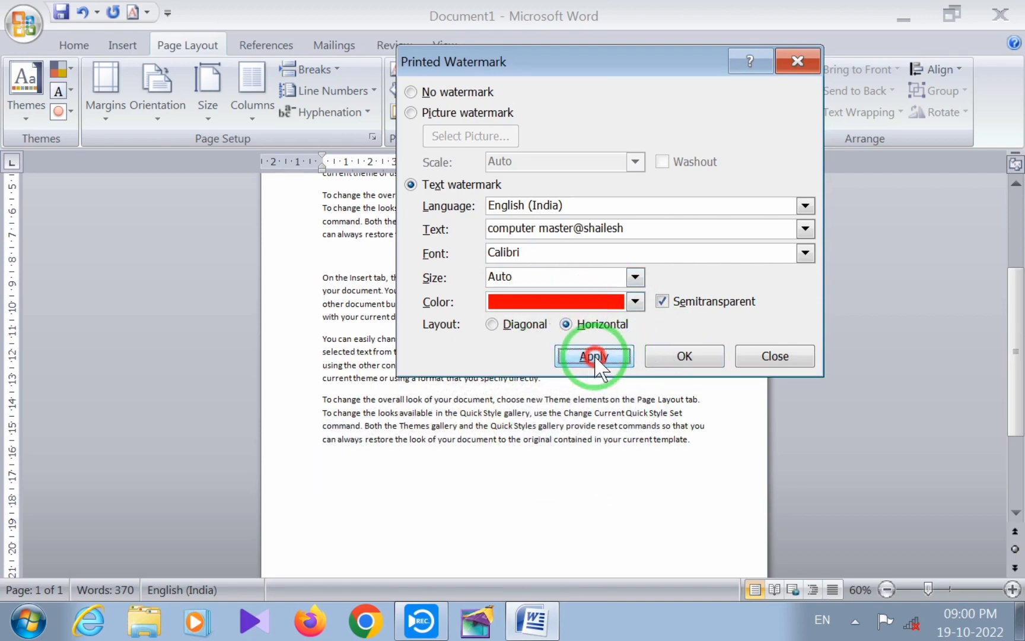
drag(595, 62, 688, 500)
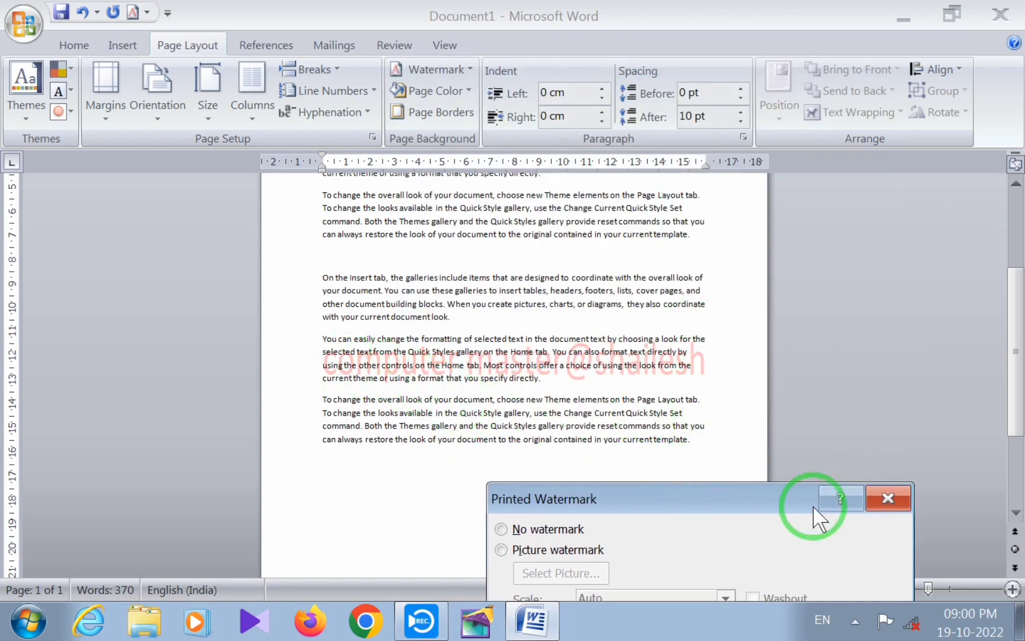
drag(759, 497, 875, 85)
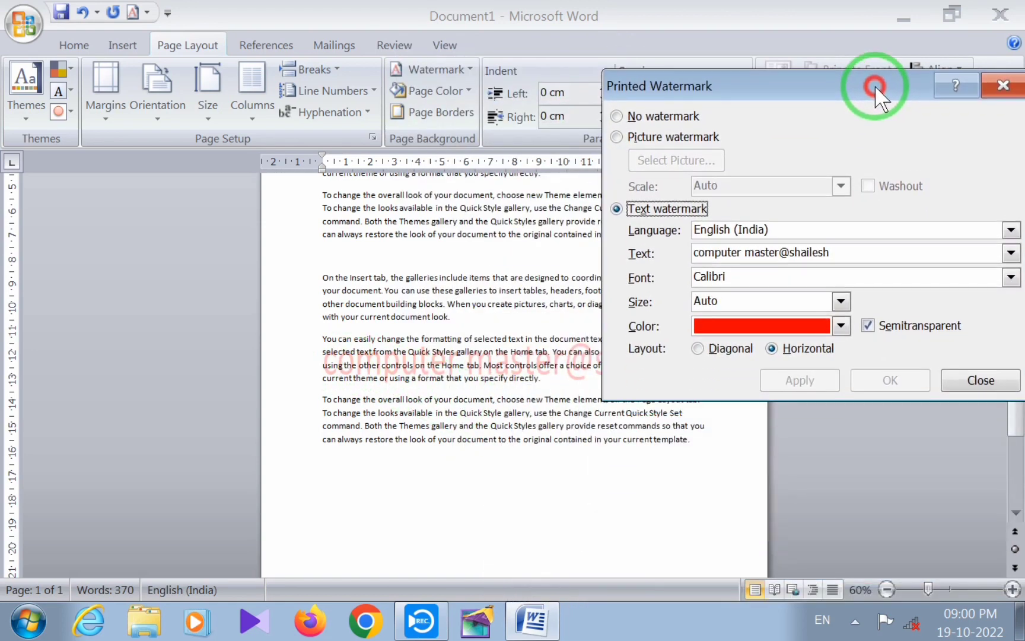
Change the text watermark's layout to Diagonal, apply it, and finish the watermark settings after viewing it on the page
click(698, 350)
click(801, 380)
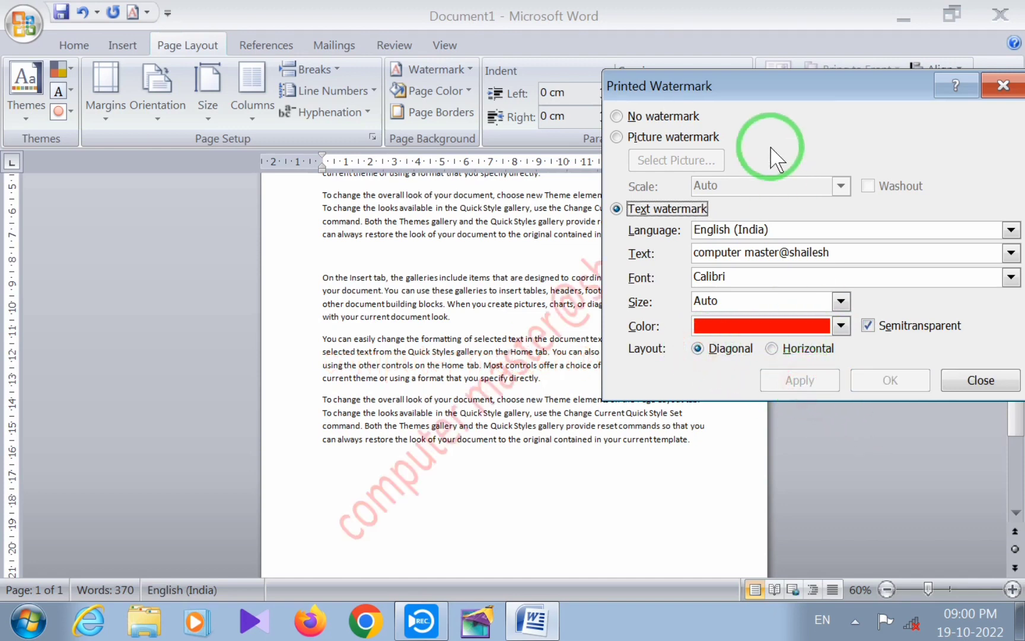
drag(761, 75, 754, 562)
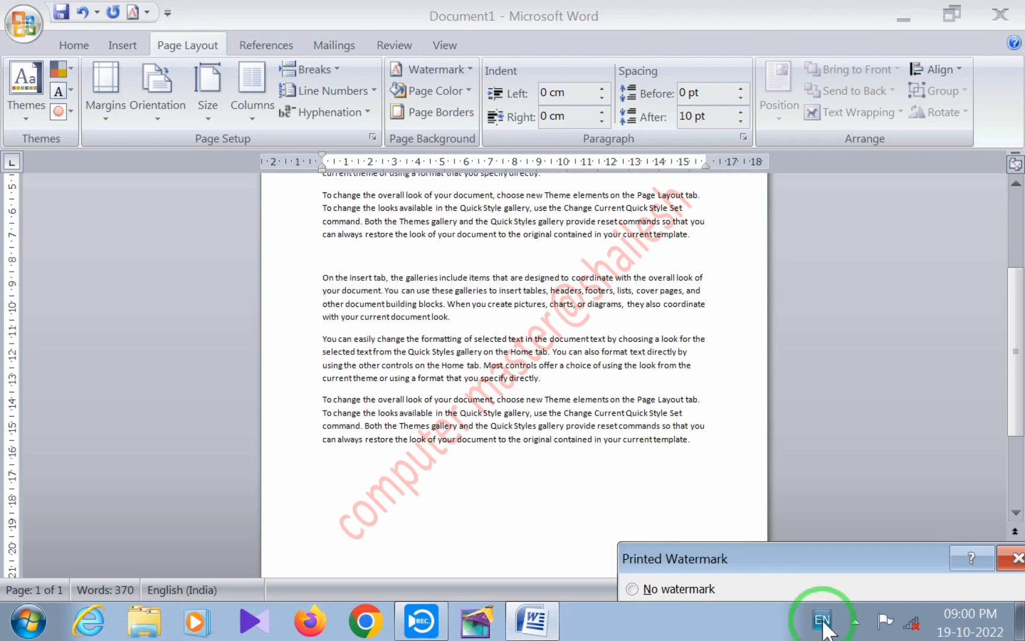
drag(817, 558, 668, 101)
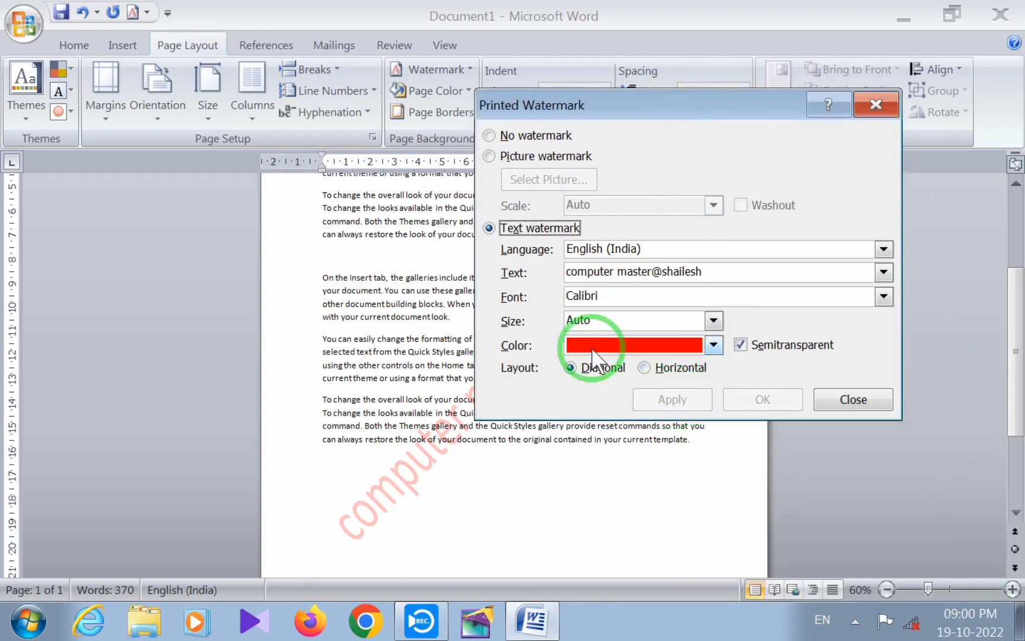
click(843, 397)
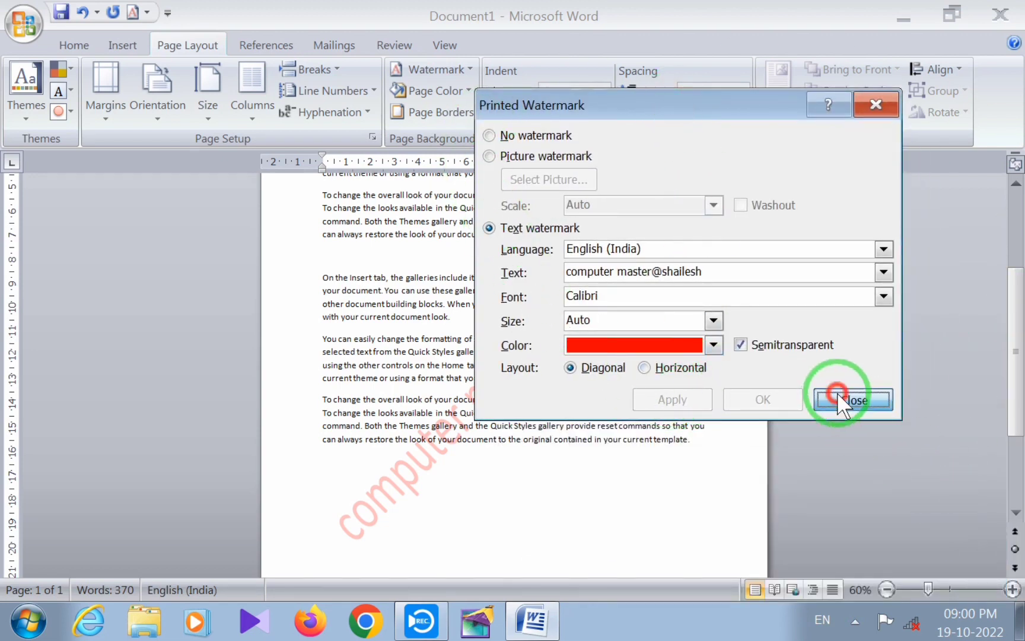
Insert a blank page at the end of the document, after the last paragraph, and look through the pages
drag(1015, 383, 1014, 448)
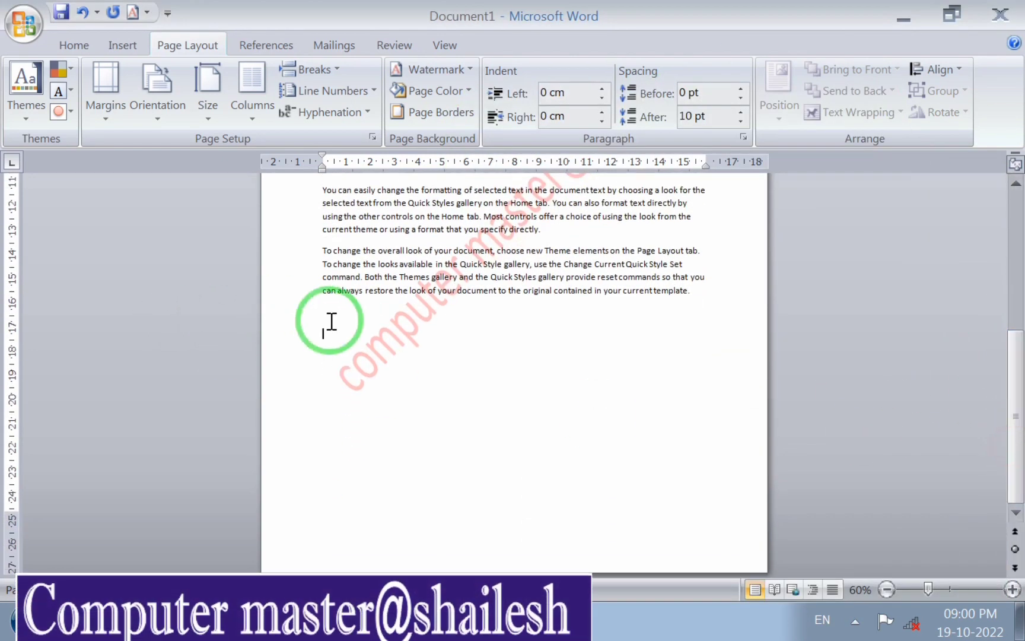
click(382, 401)
click(122, 45)
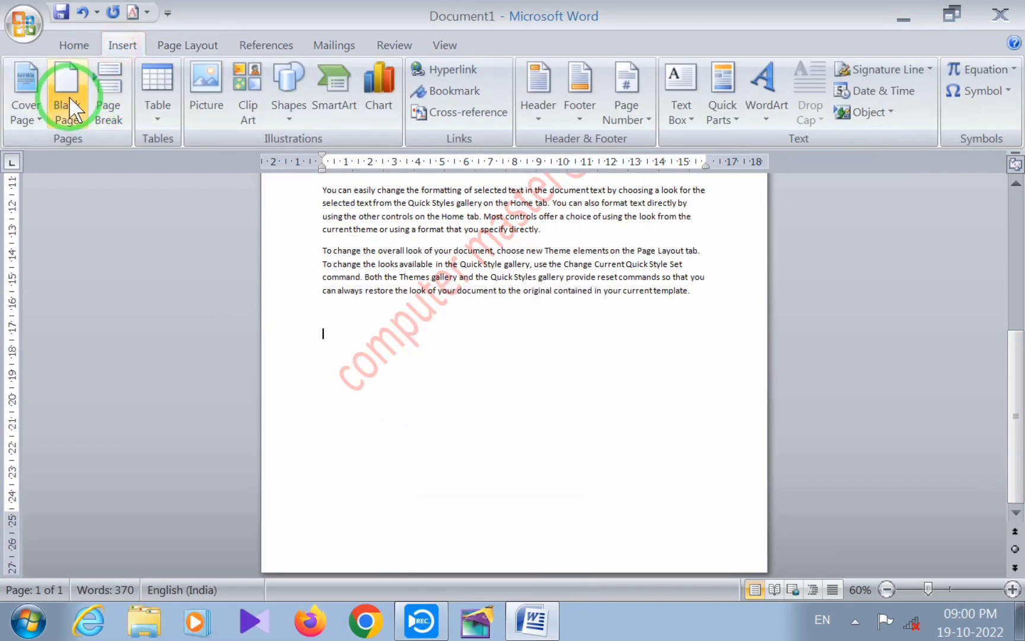
click(68, 92)
drag(1020, 404, 987, 187)
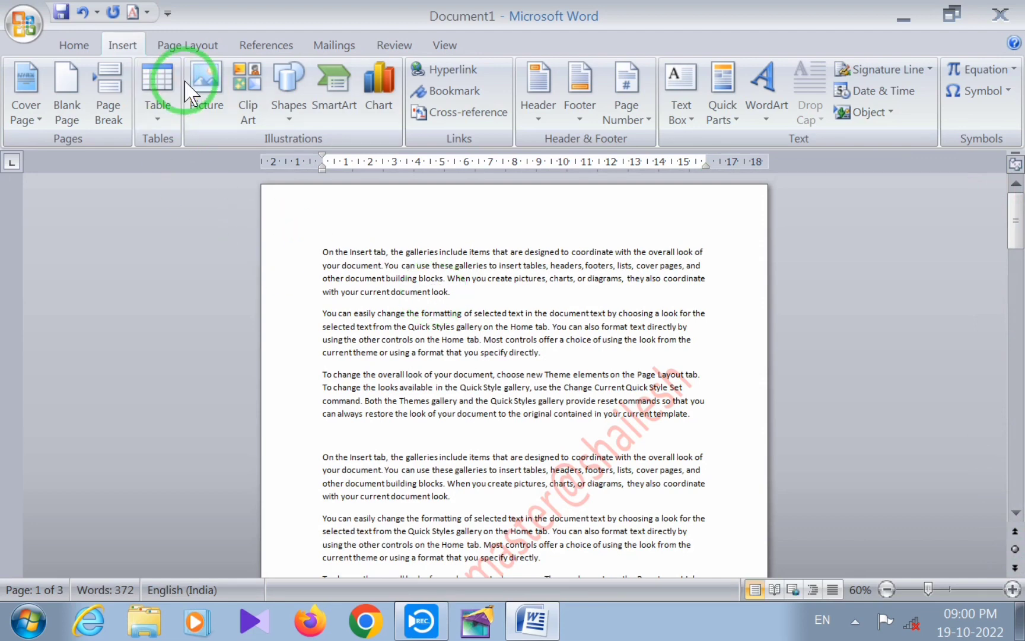
Remove the text watermark from the document
click(182, 45)
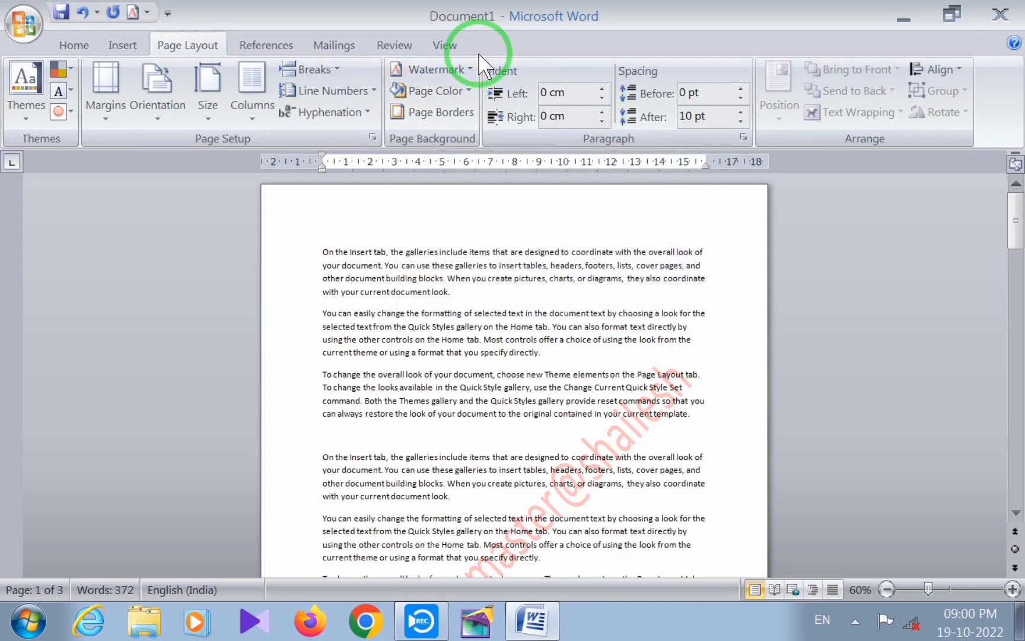
click(469, 67)
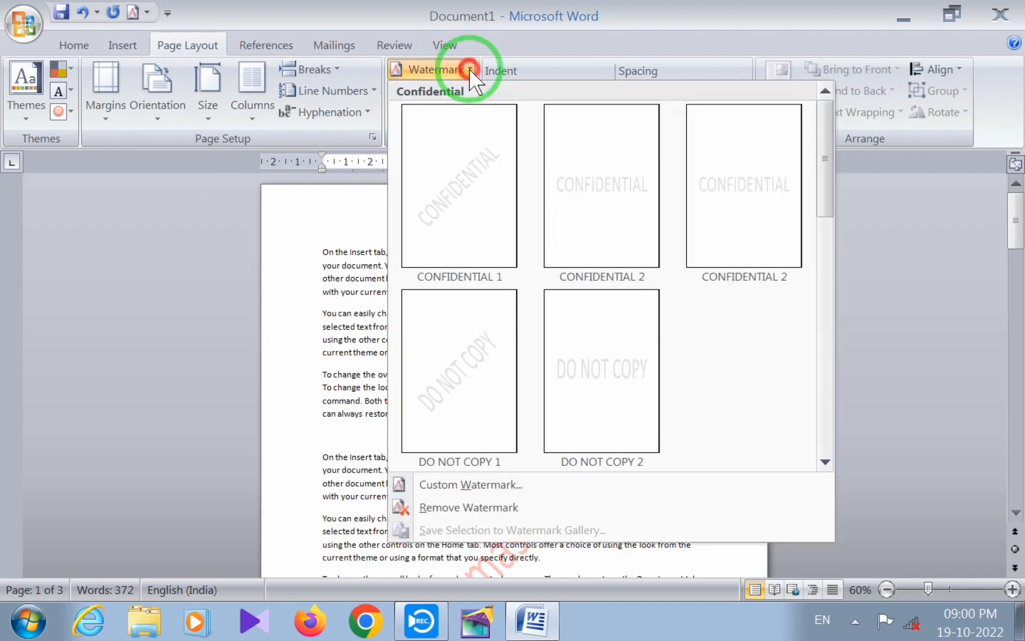
click(344, 276)
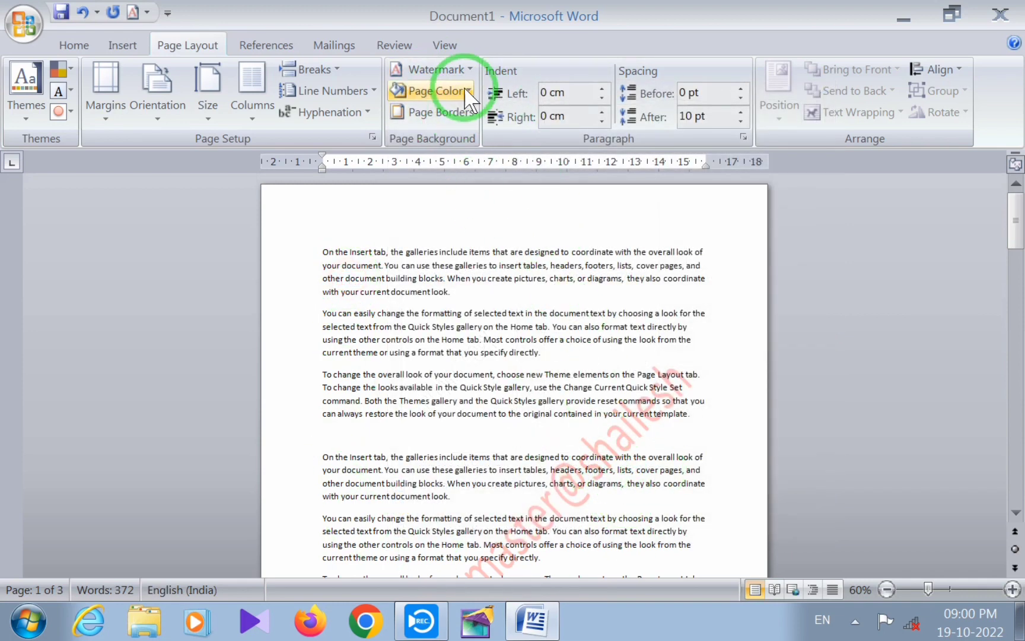
click(469, 68)
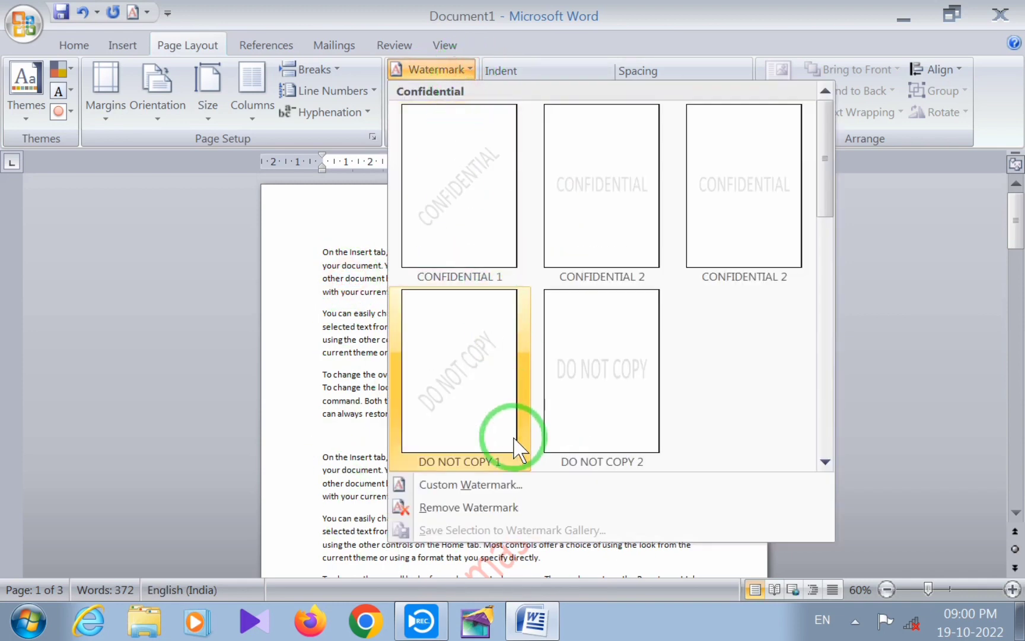
click(496, 505)
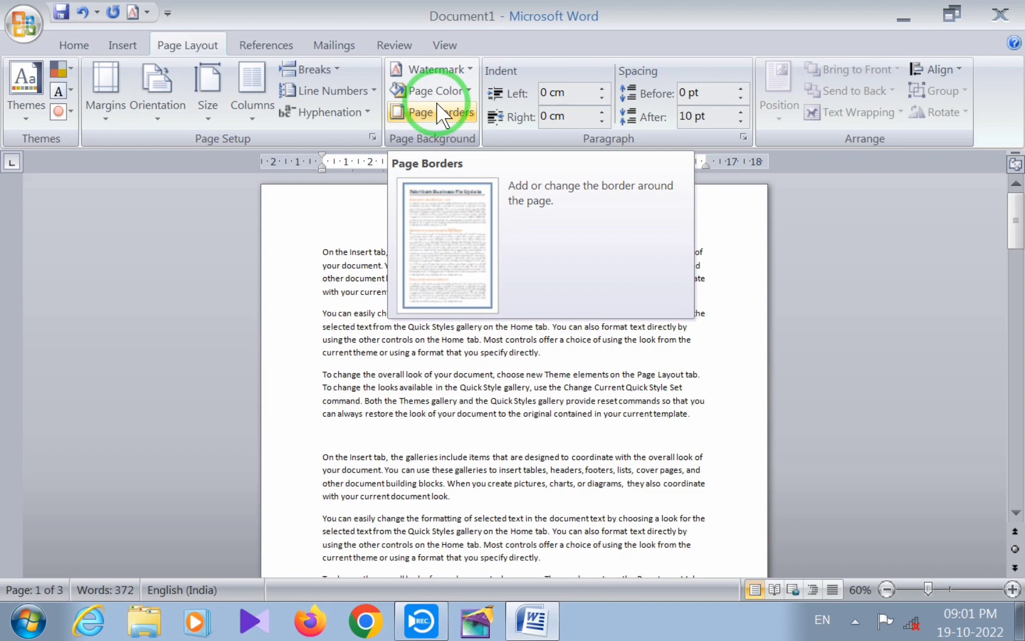
Set the page color to standard Yellow and check the document in Print Preview and in the normal view
click(467, 91)
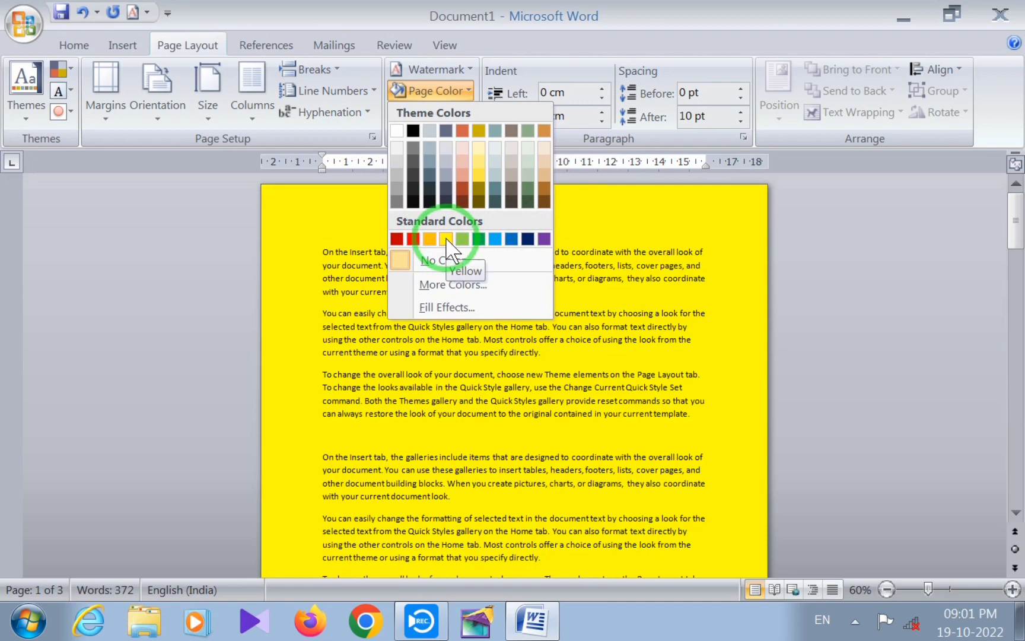
click(446, 239)
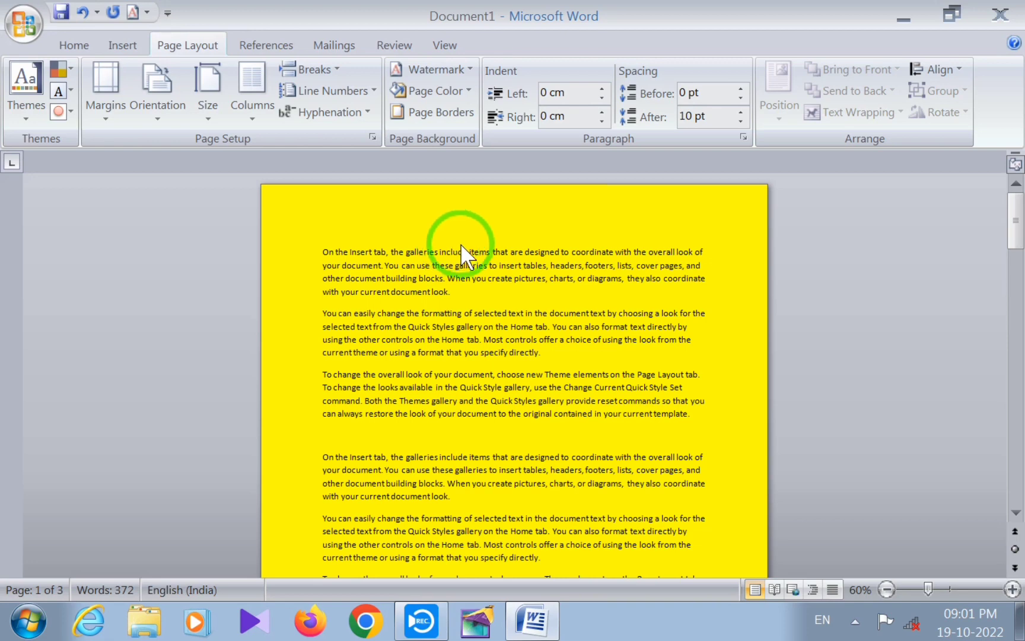
key(ctrl+F2)
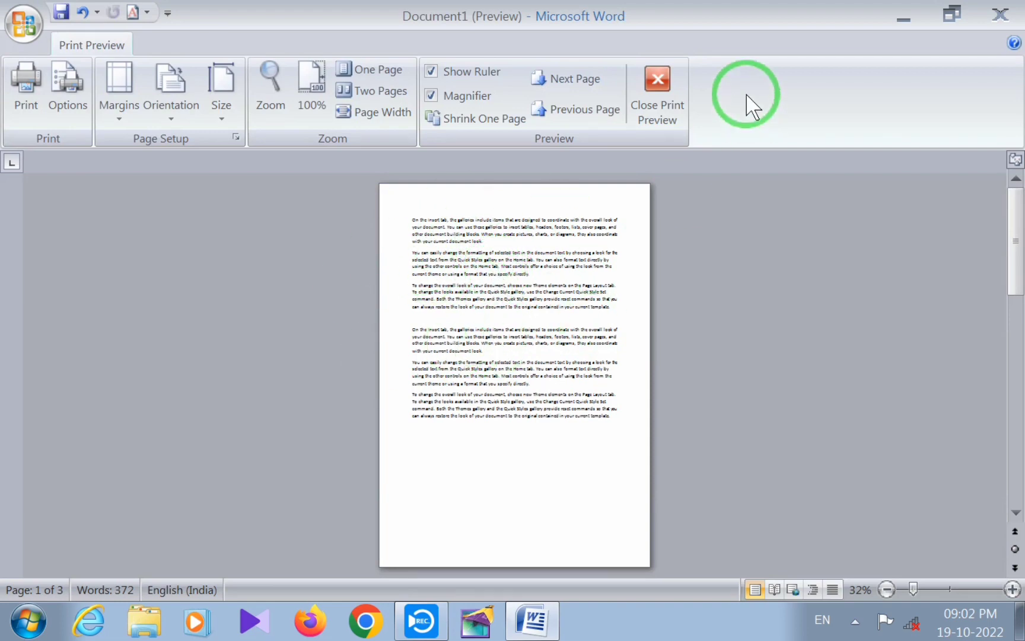
click(659, 87)
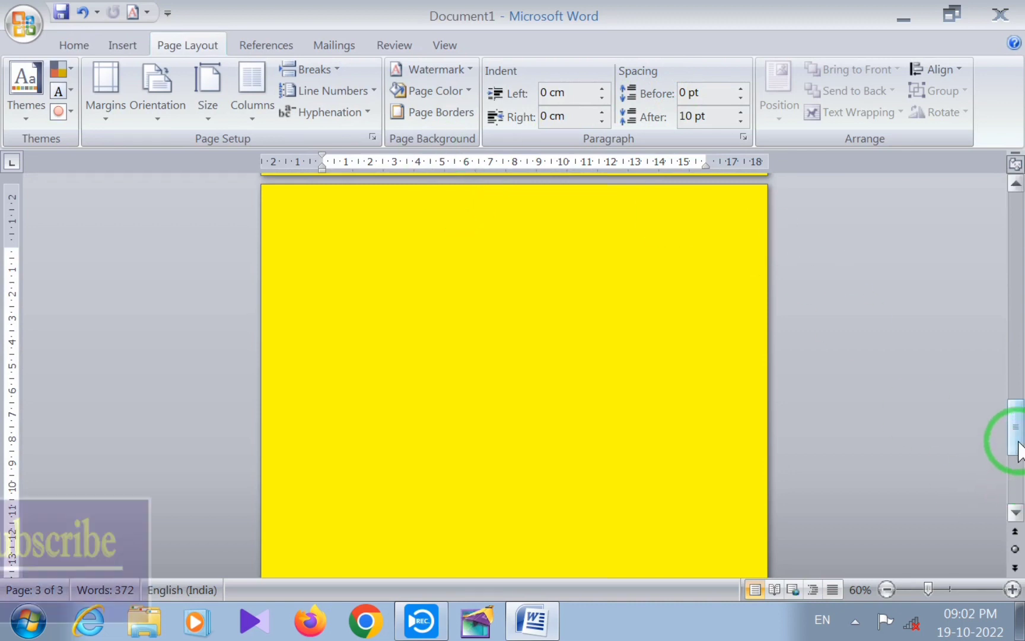
drag(1011, 435, 1009, 184)
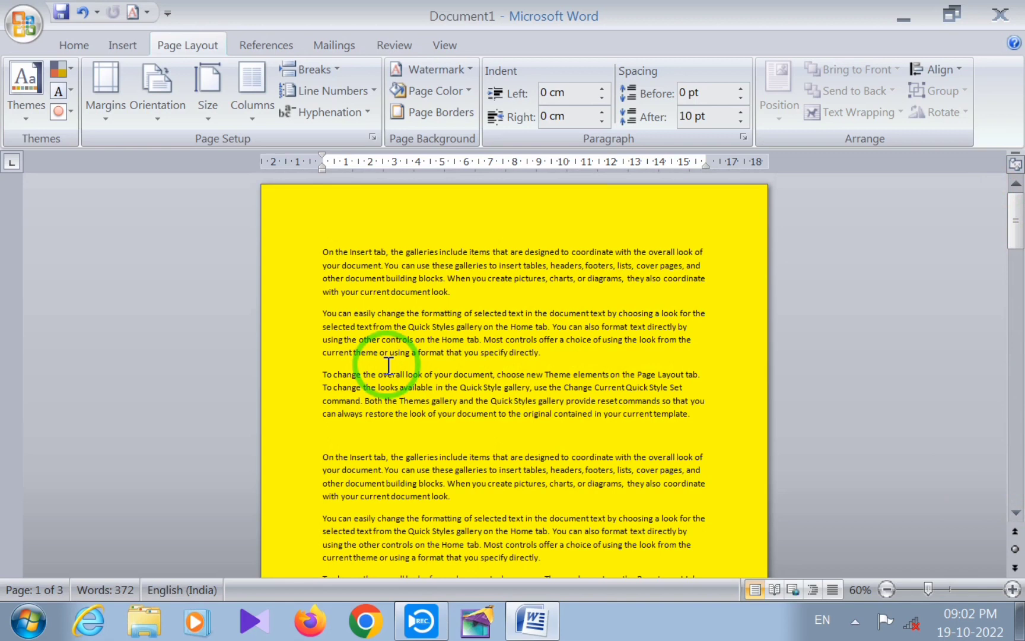
Reset the page background to No Color and apply the standard light green as the page color
click(467, 91)
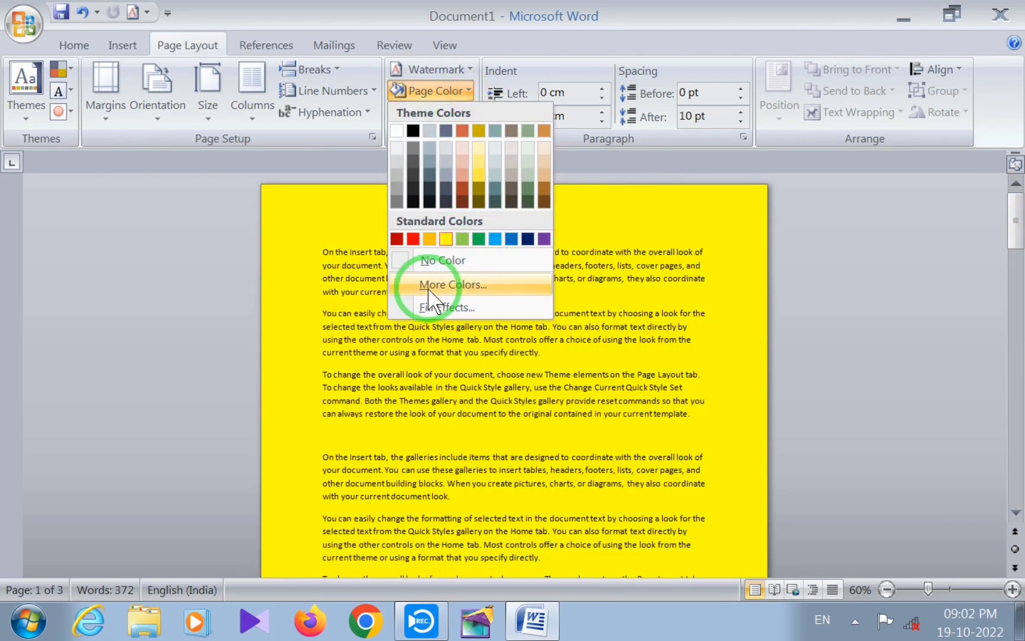
click(578, 359)
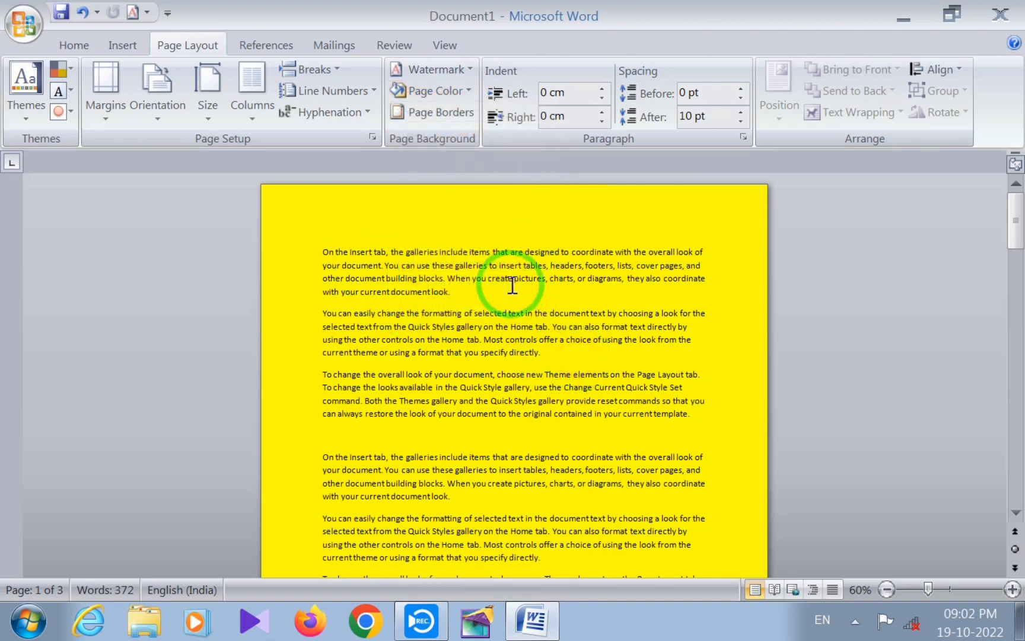
click(466, 91)
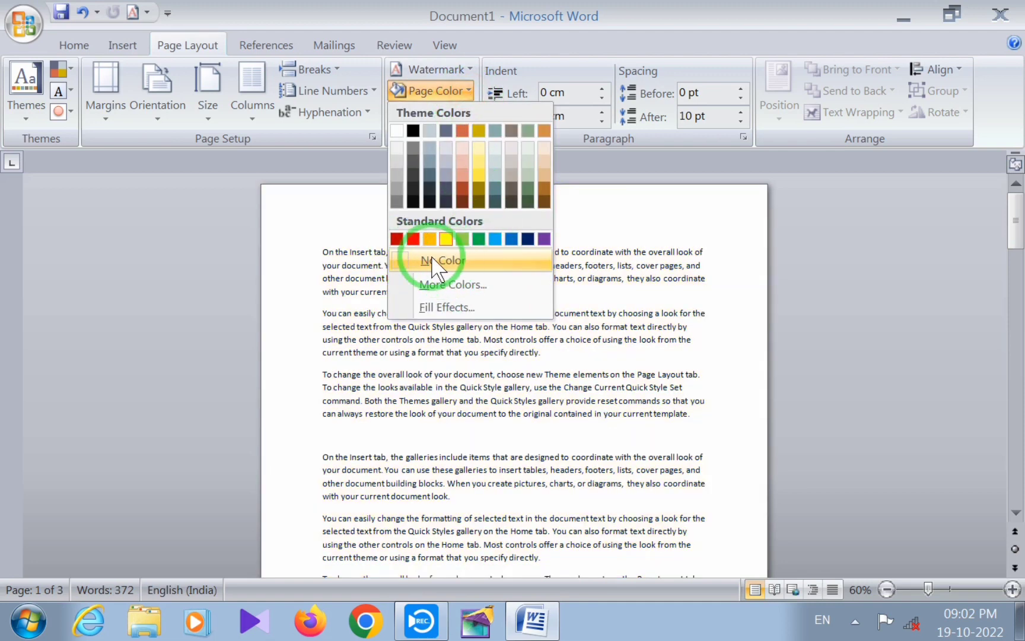
click(449, 261)
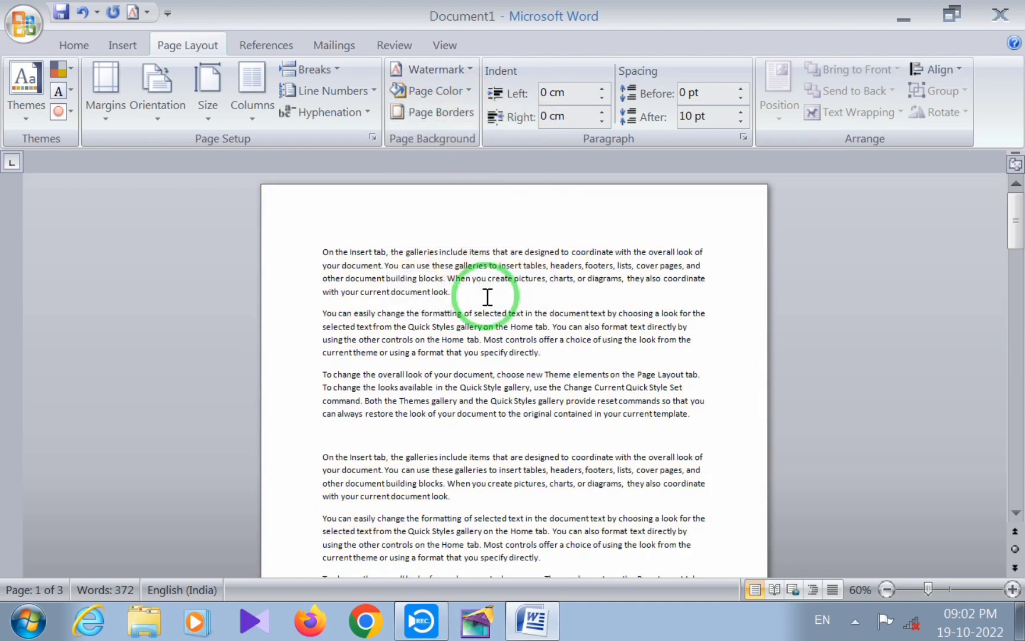
click(468, 92)
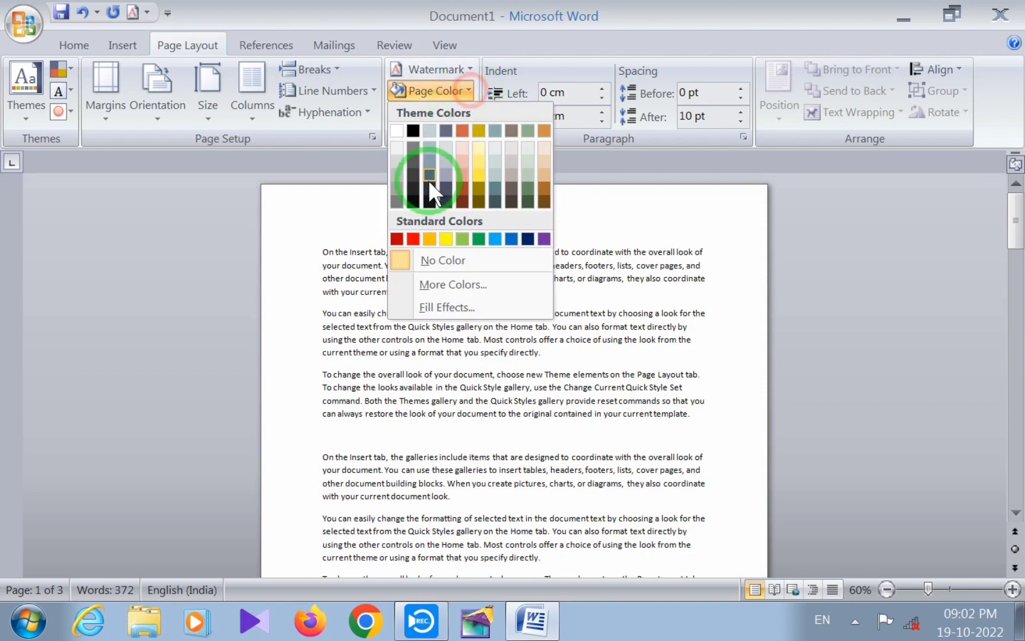
click(462, 238)
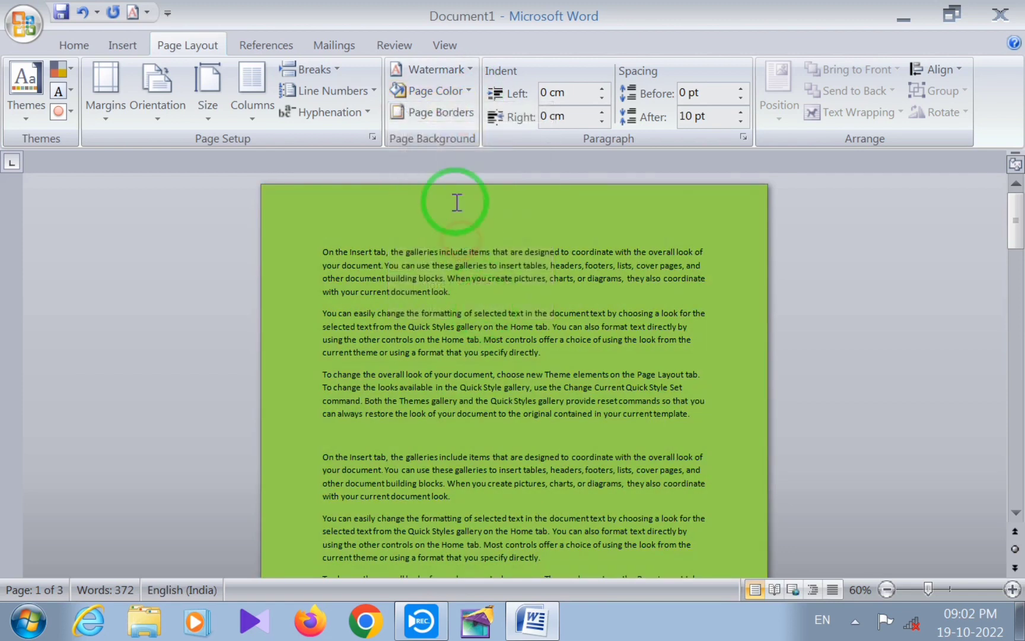
Set the page color to a deep pink from the standard palette of additional colors
click(472, 97)
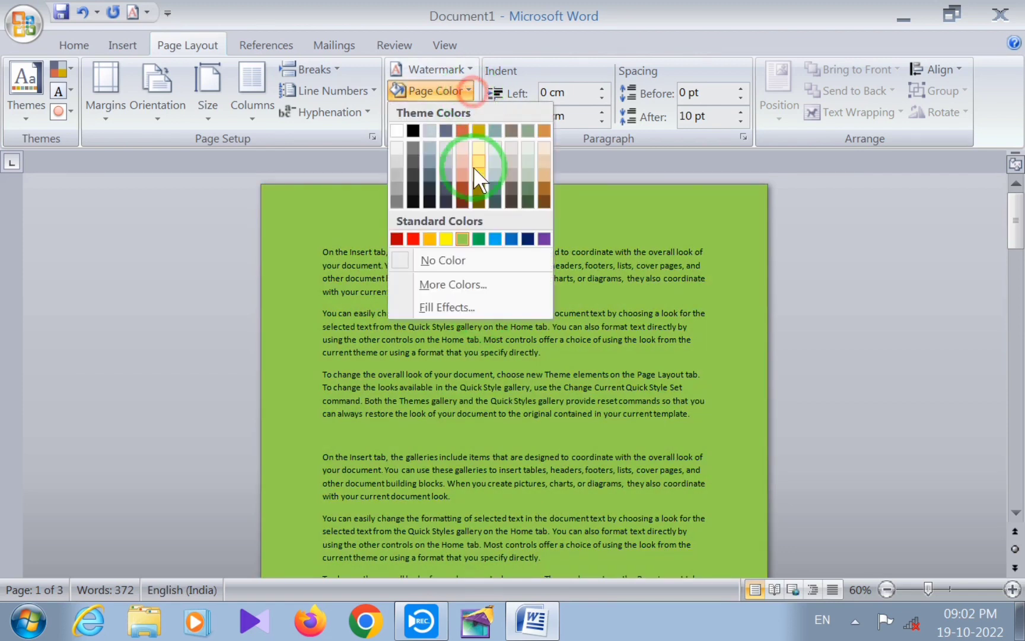
click(474, 283)
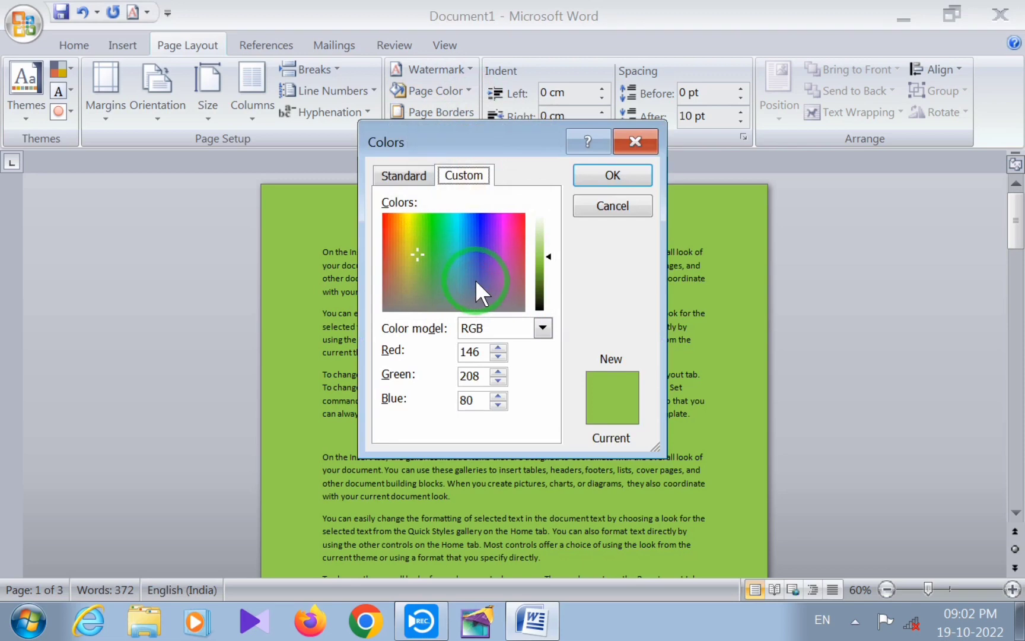
click(406, 174)
click(462, 176)
click(403, 176)
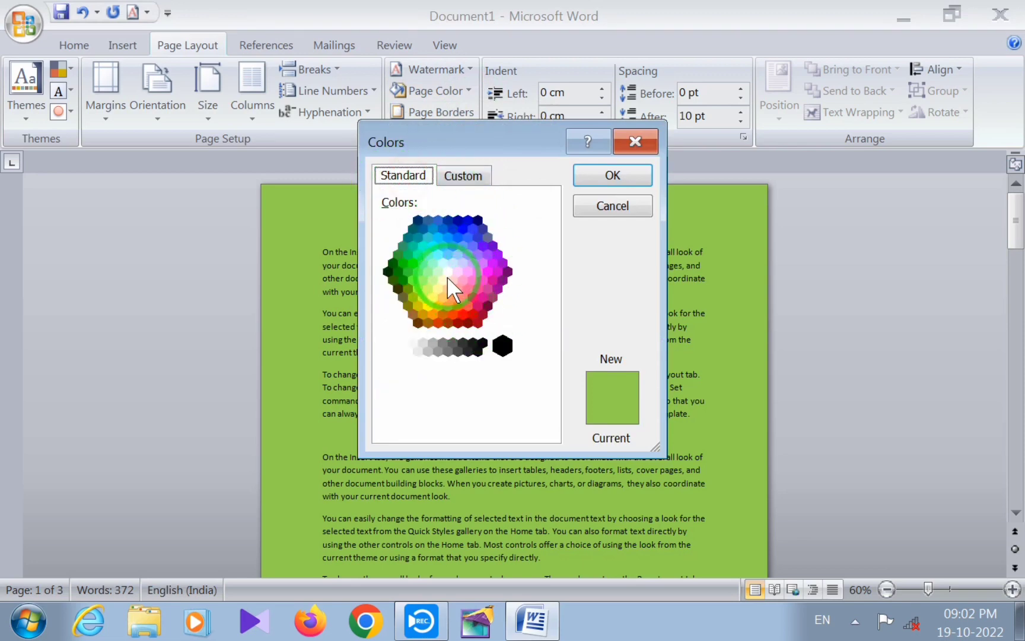
click(487, 298)
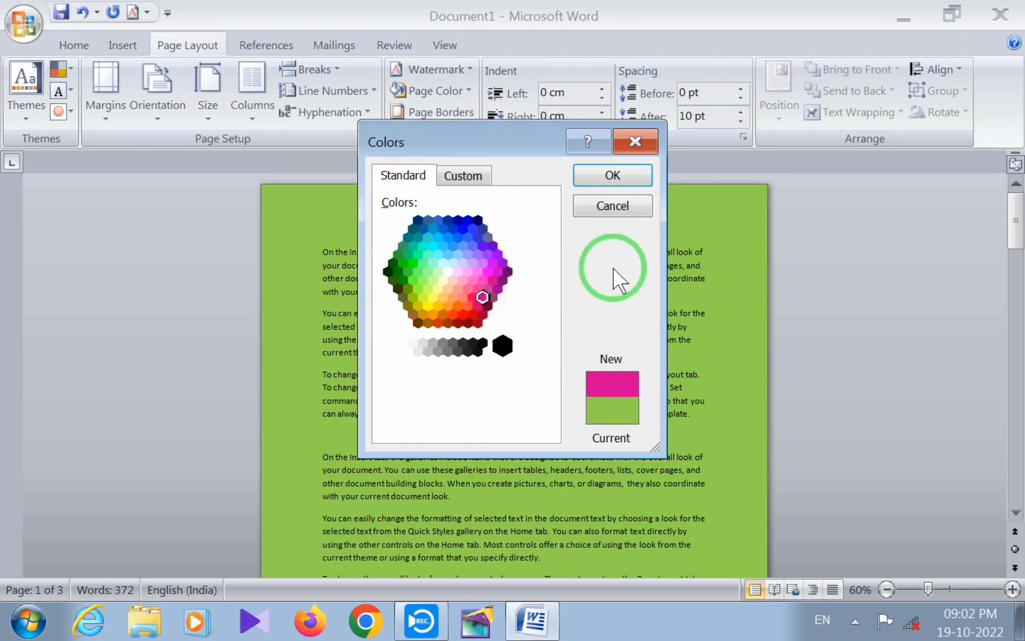
click(616, 178)
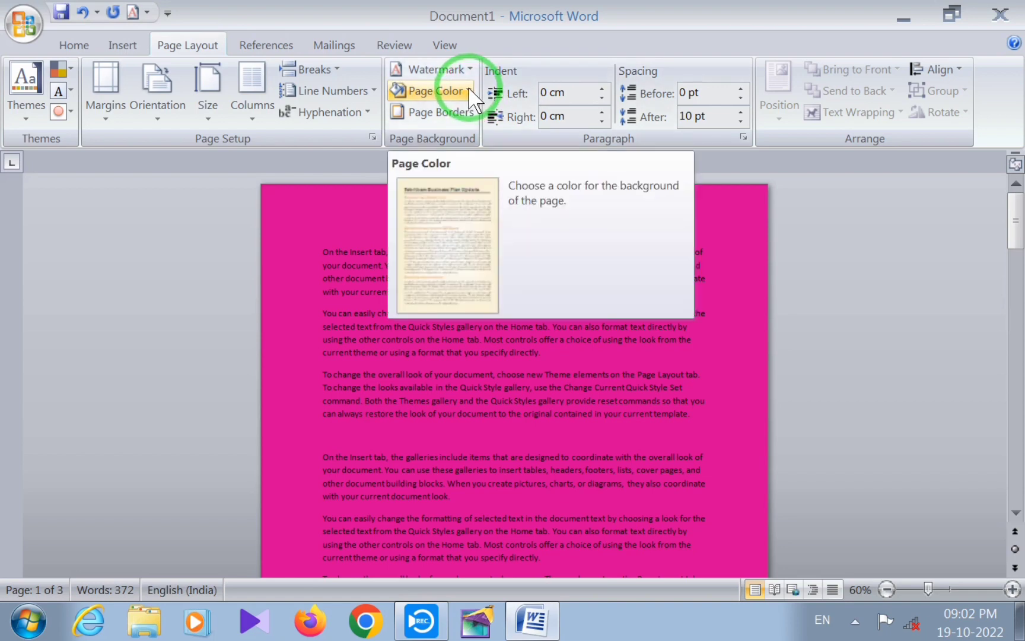
Open the page's fill effects and look through the texture, pattern and picture options before returning to the gradient settings
click(470, 93)
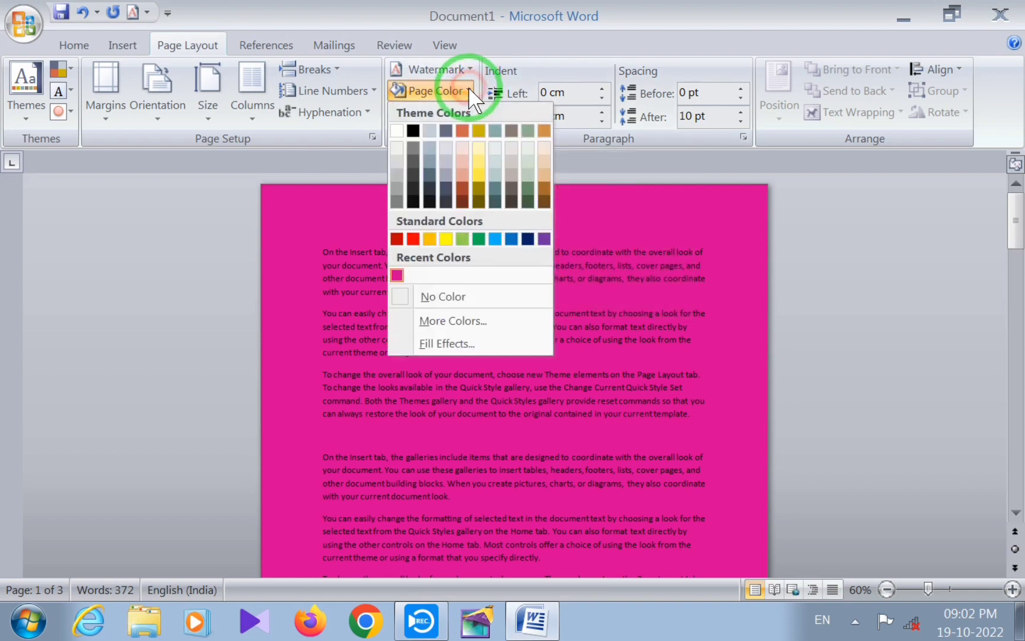
click(443, 342)
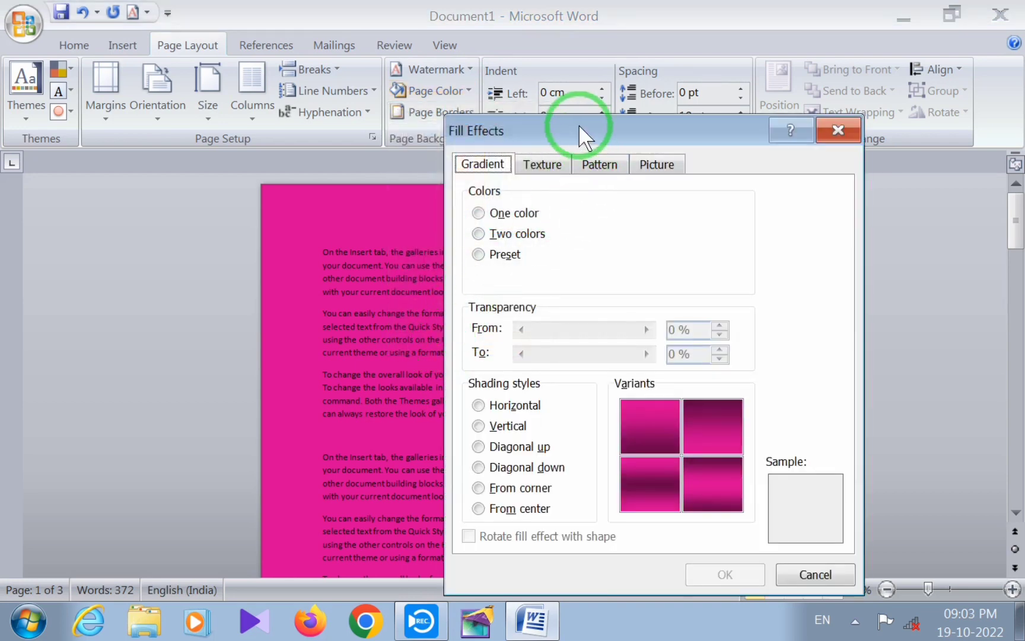
drag(579, 124, 491, 77)
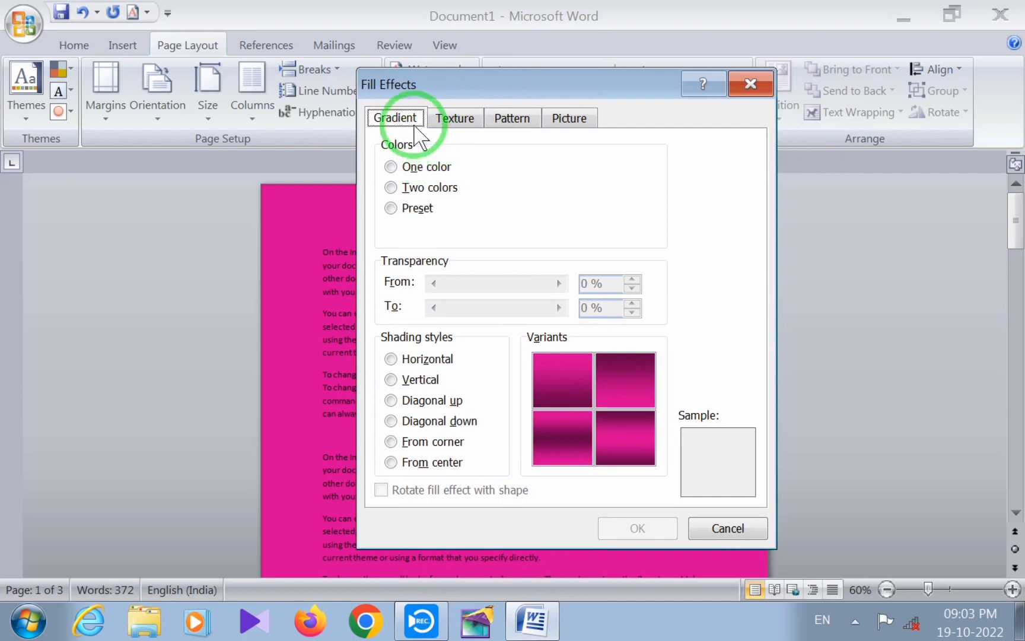
click(456, 121)
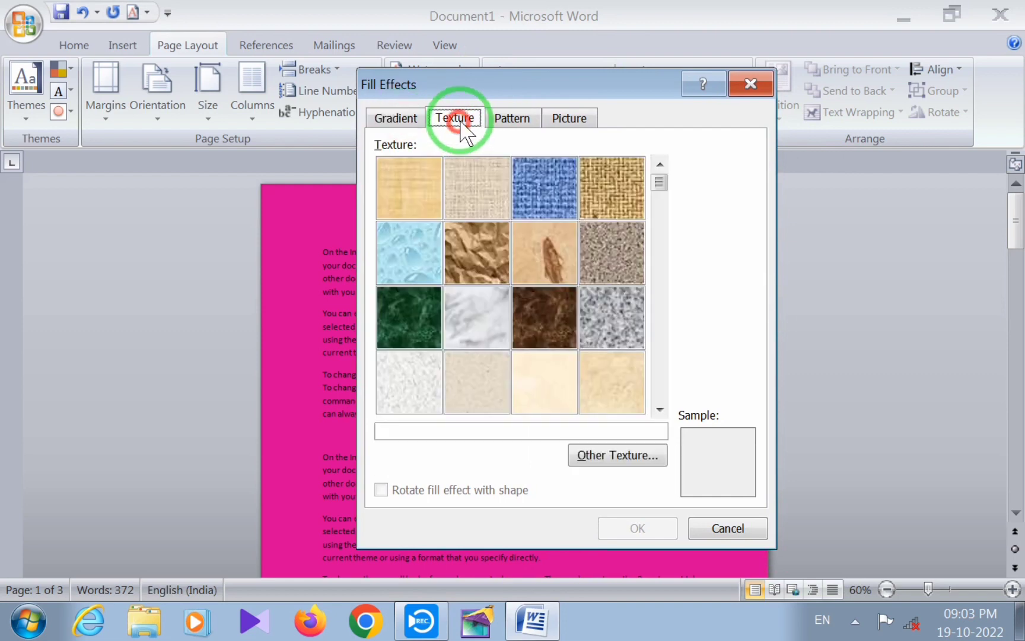
click(512, 121)
click(571, 119)
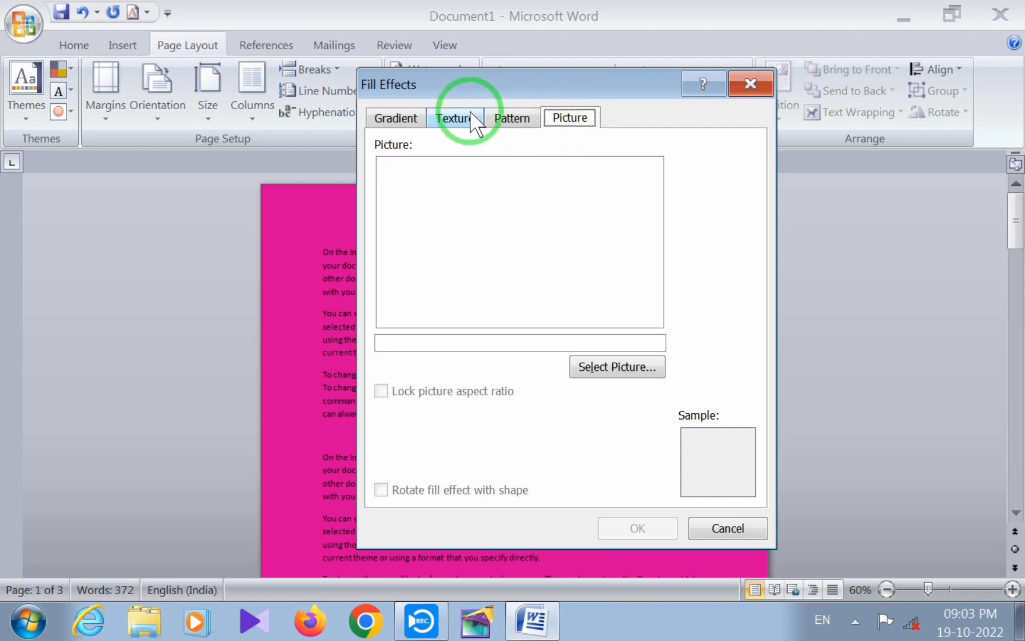
click(414, 117)
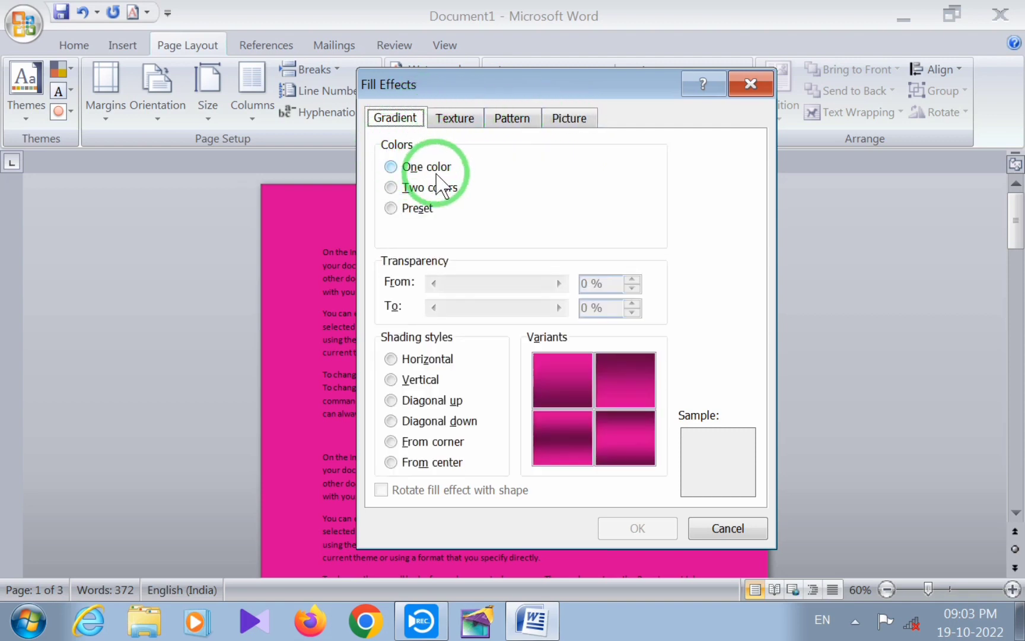
Set up a one-color gradient in standard yellow for the page background and shift its shade further toward dark
click(418, 167)
click(423, 188)
click(415, 207)
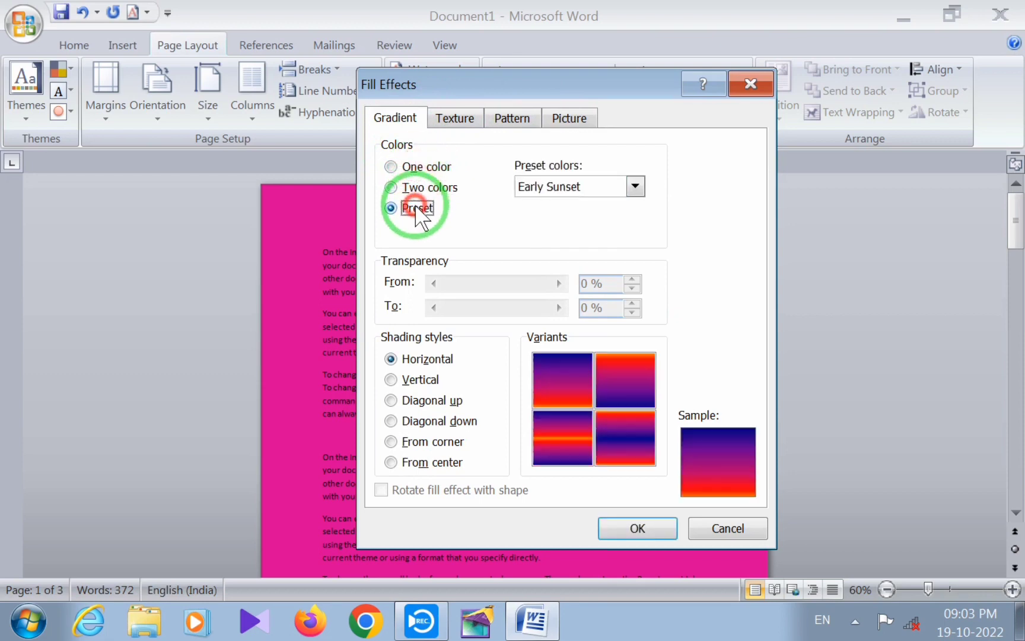
click(402, 168)
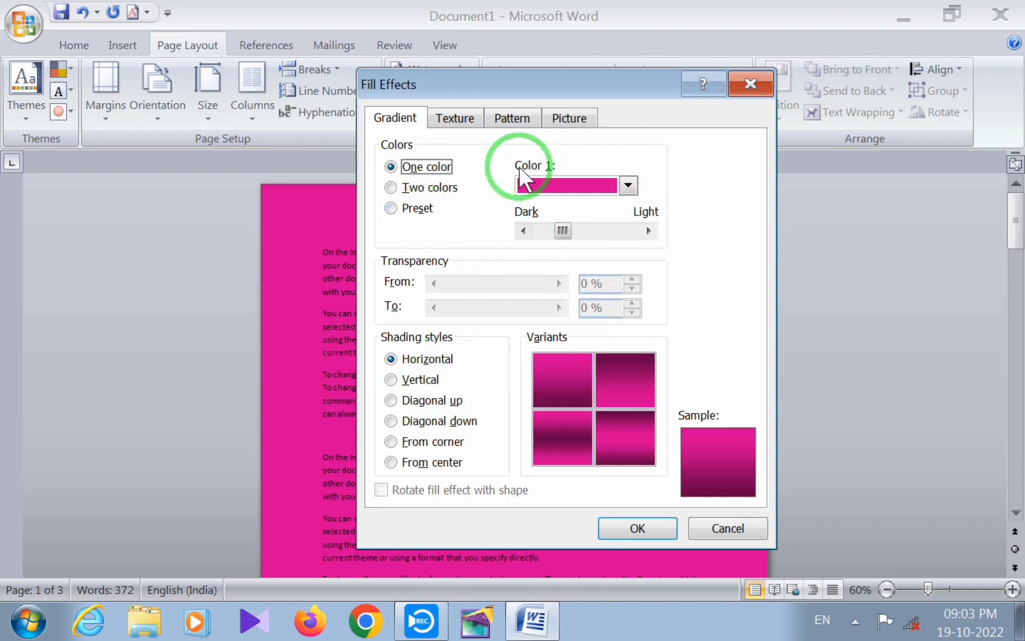
click(629, 189)
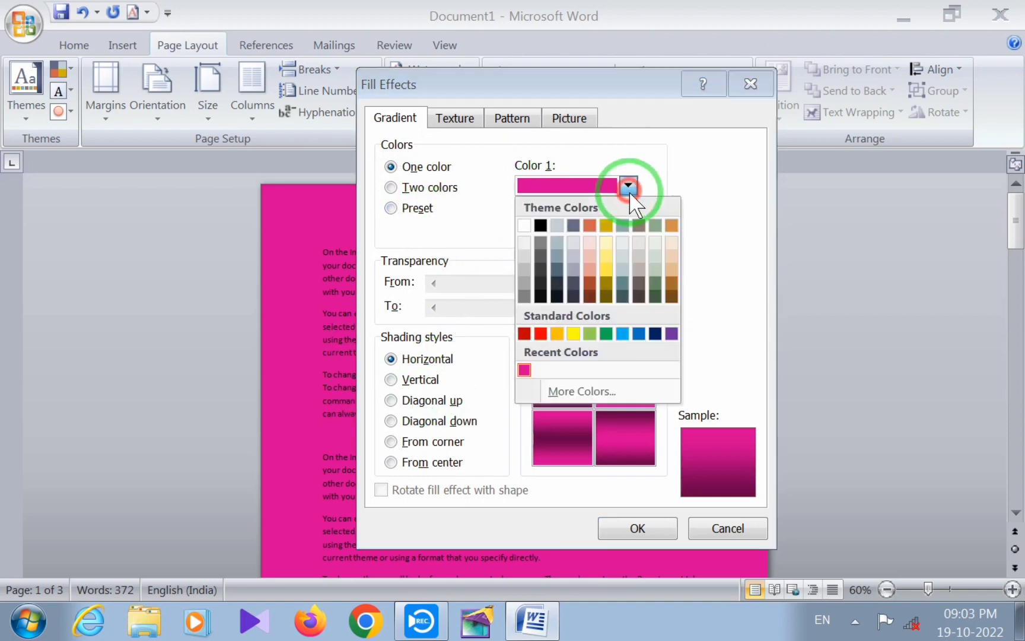
click(573, 334)
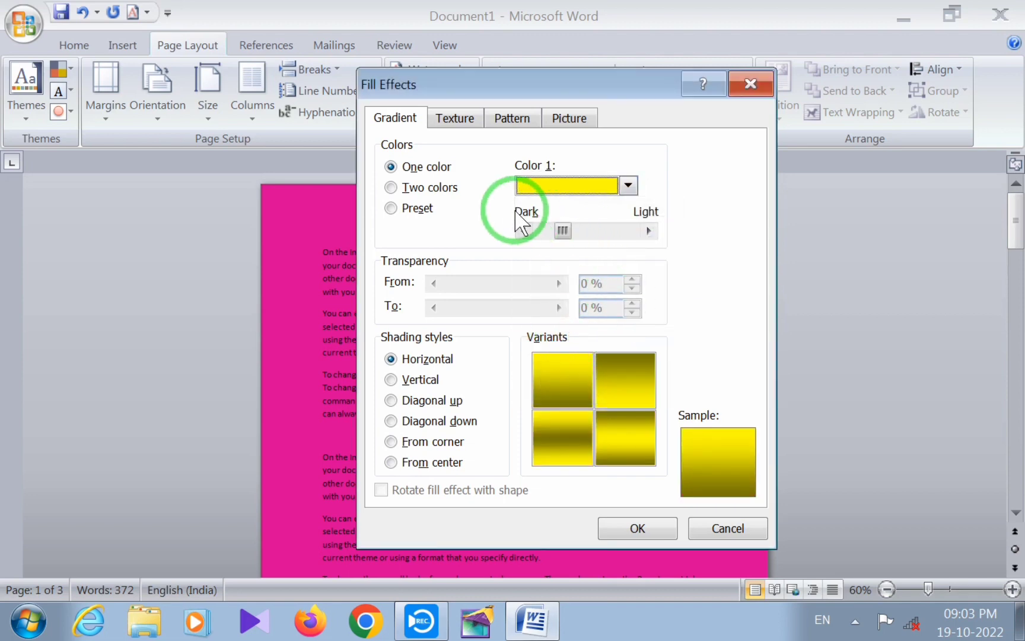
drag(549, 236, 515, 241)
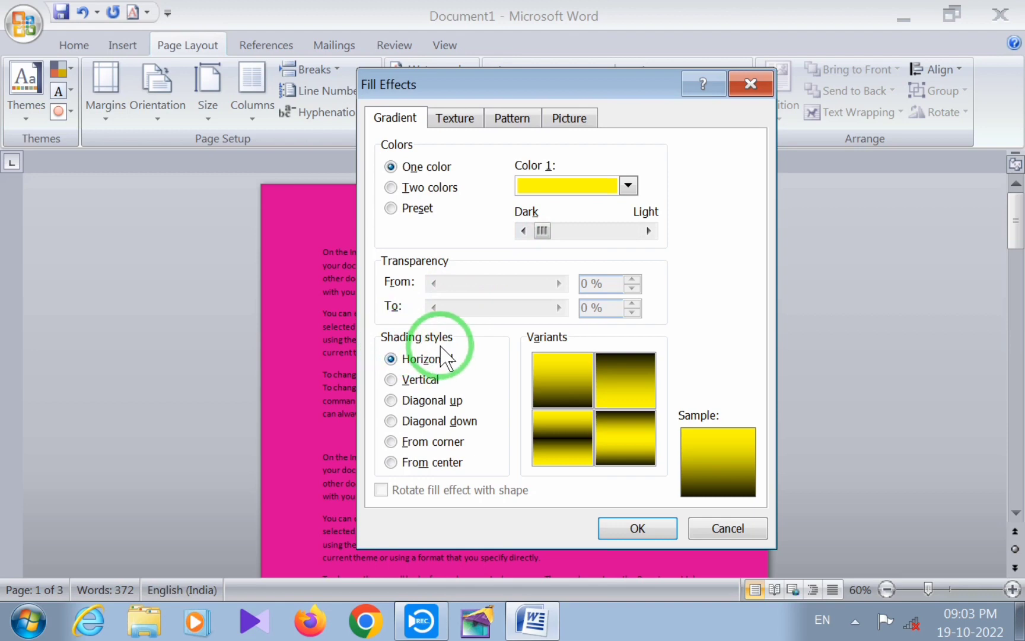
Try the gradient shading styles and apply Diagonal down to the page, using the variant with the dark upper-right corner
click(392, 461)
click(392, 441)
click(391, 421)
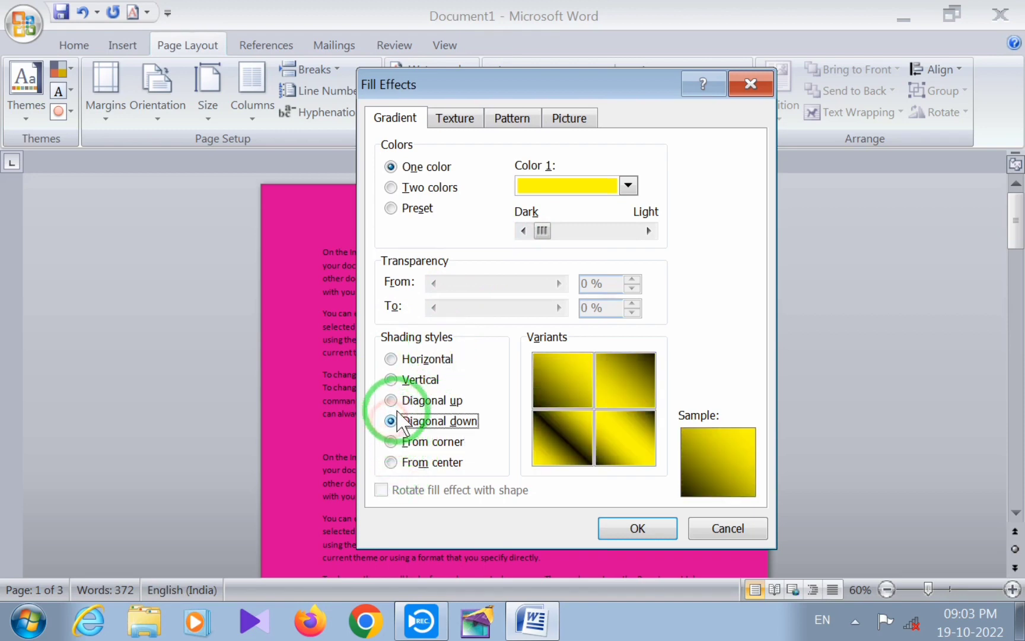
click(391, 400)
click(392, 380)
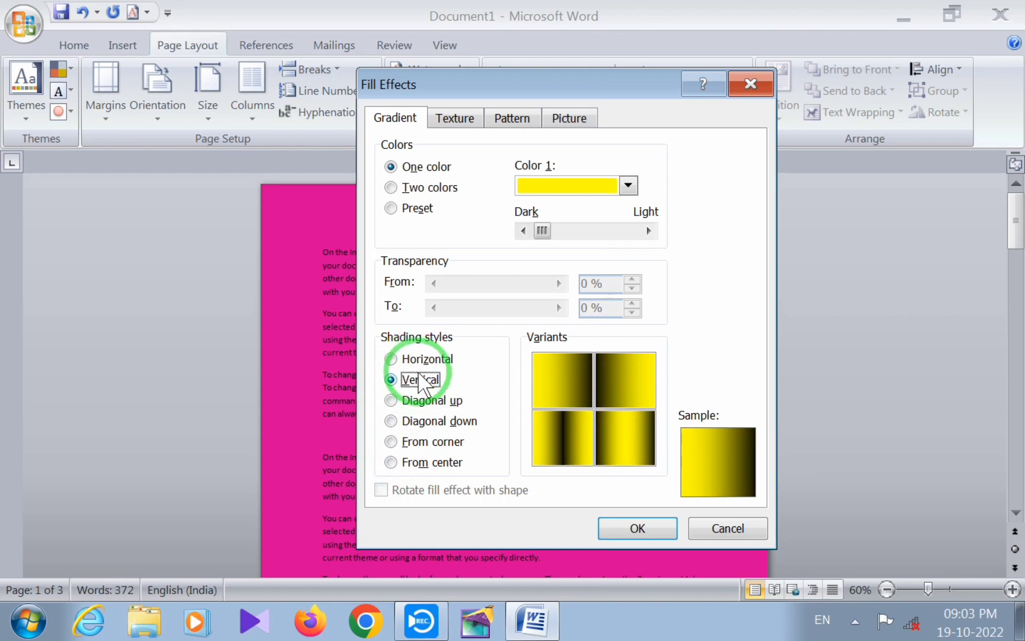
click(395, 421)
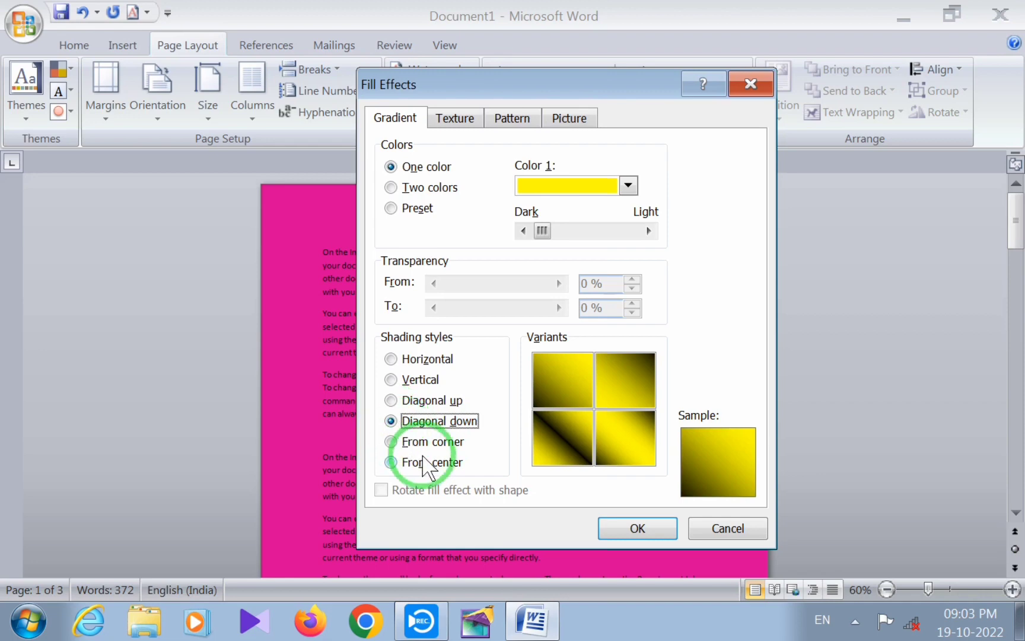
click(615, 368)
click(643, 527)
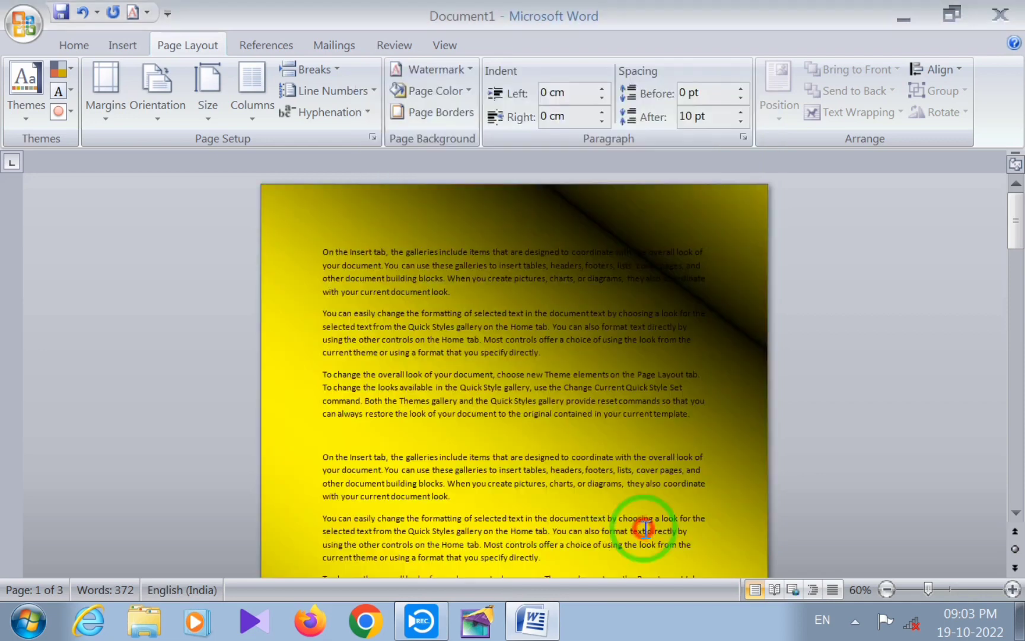
Review the gradient across the pages and switch to a two-color gradient with standard red and light blue
scroll(646, 529, down, 4)
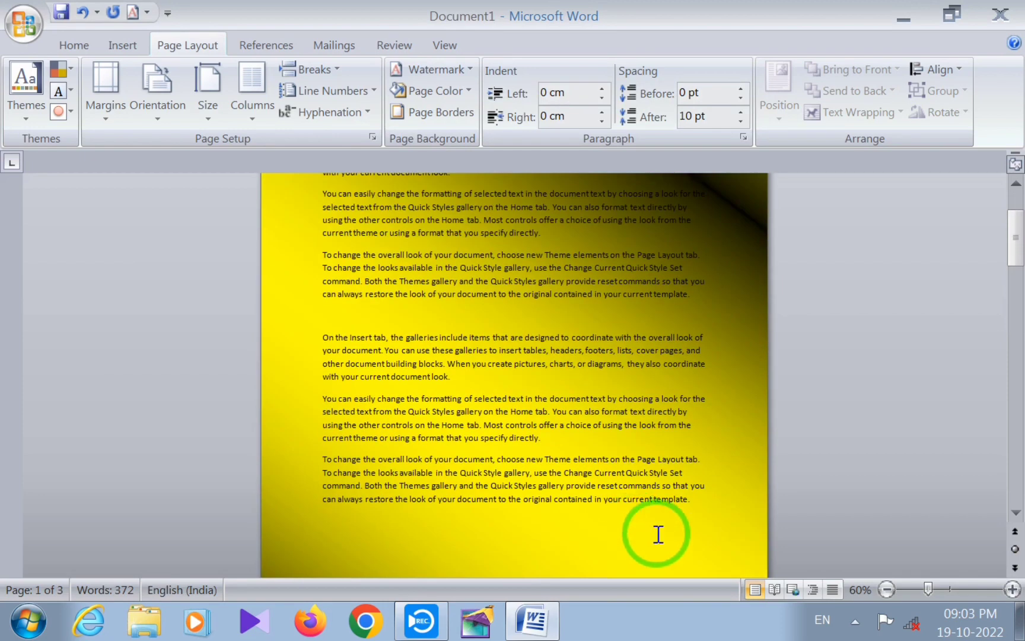
scroll(658, 534, down, 2)
scroll(546, 472, down, 1)
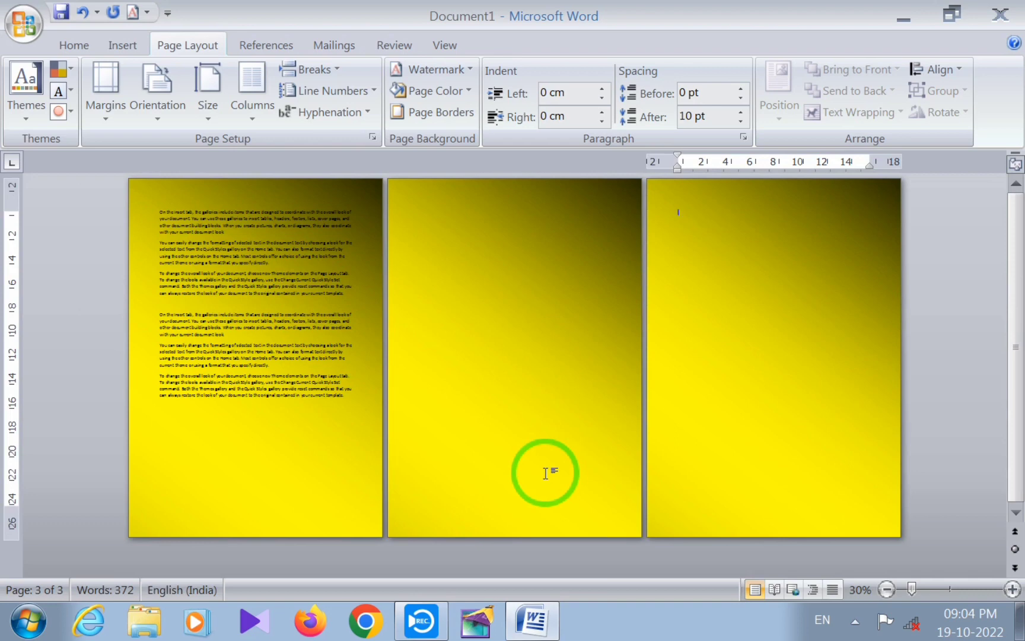
click(271, 301)
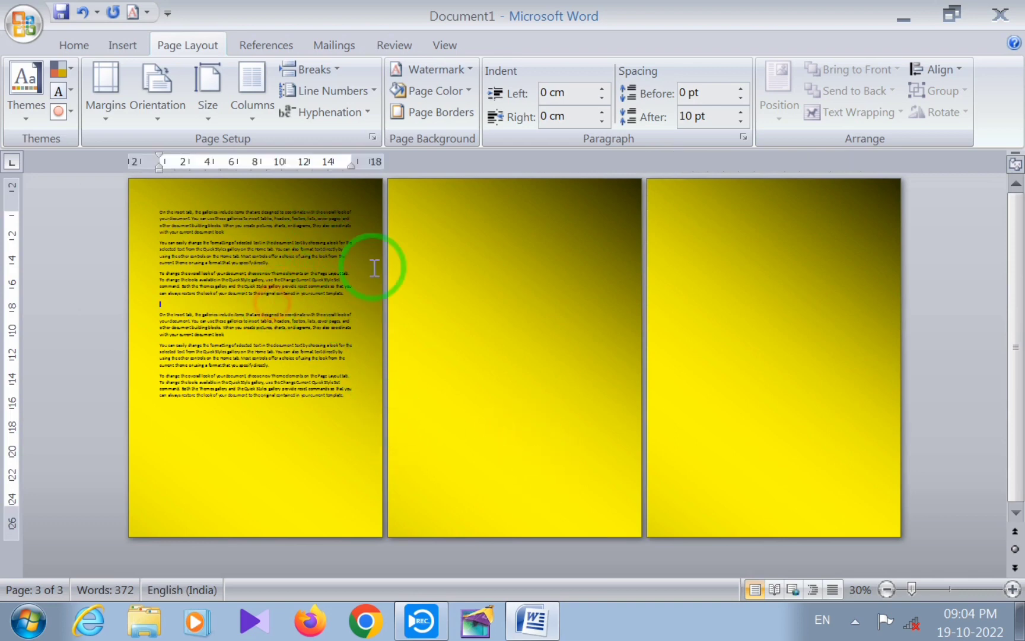
click(467, 91)
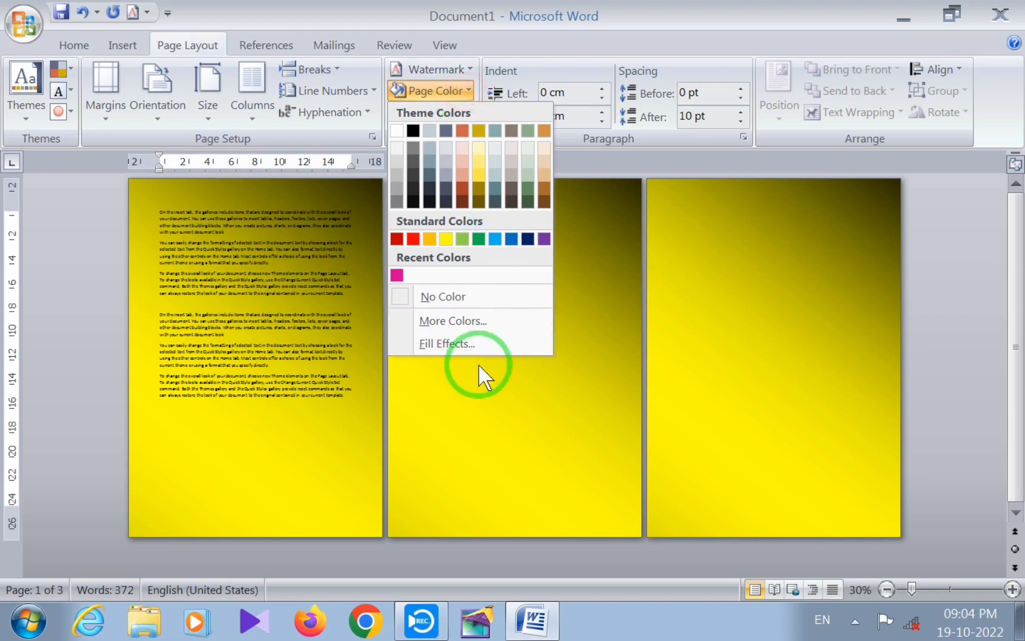
click(435, 343)
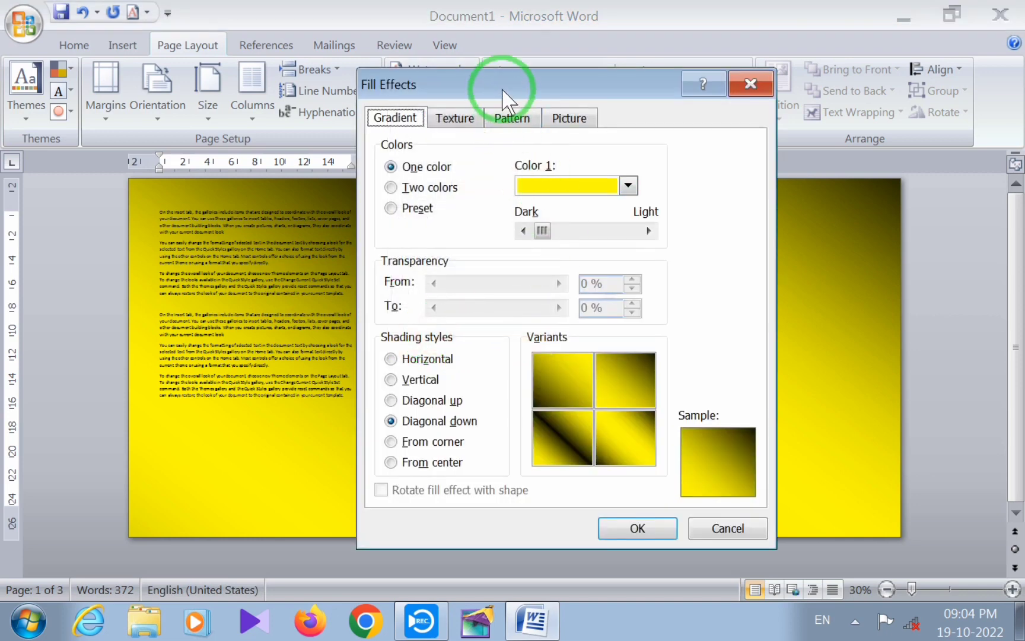
drag(502, 90, 521, 64)
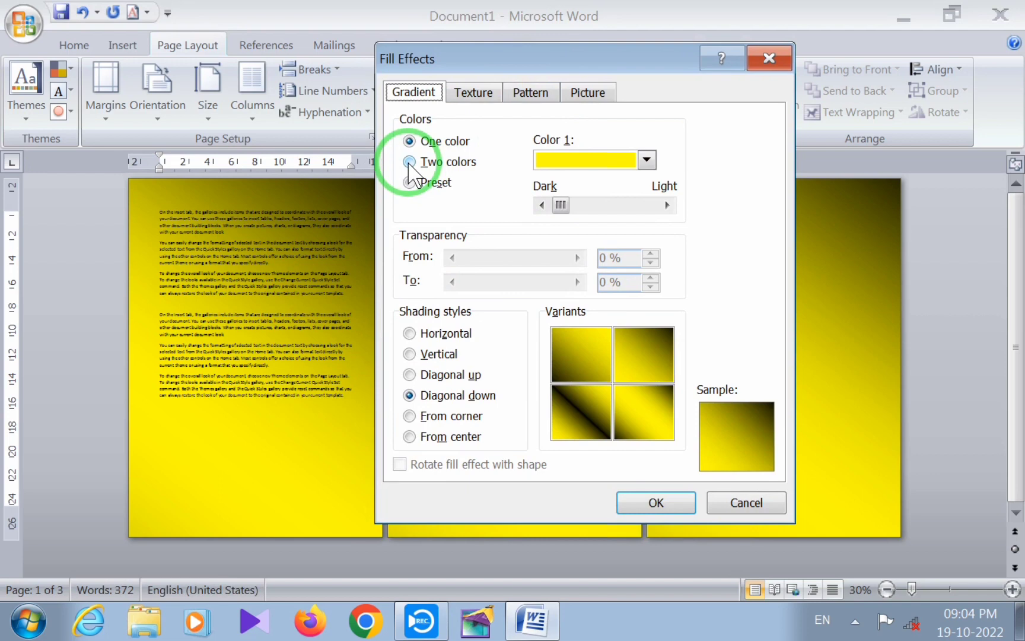
click(409, 162)
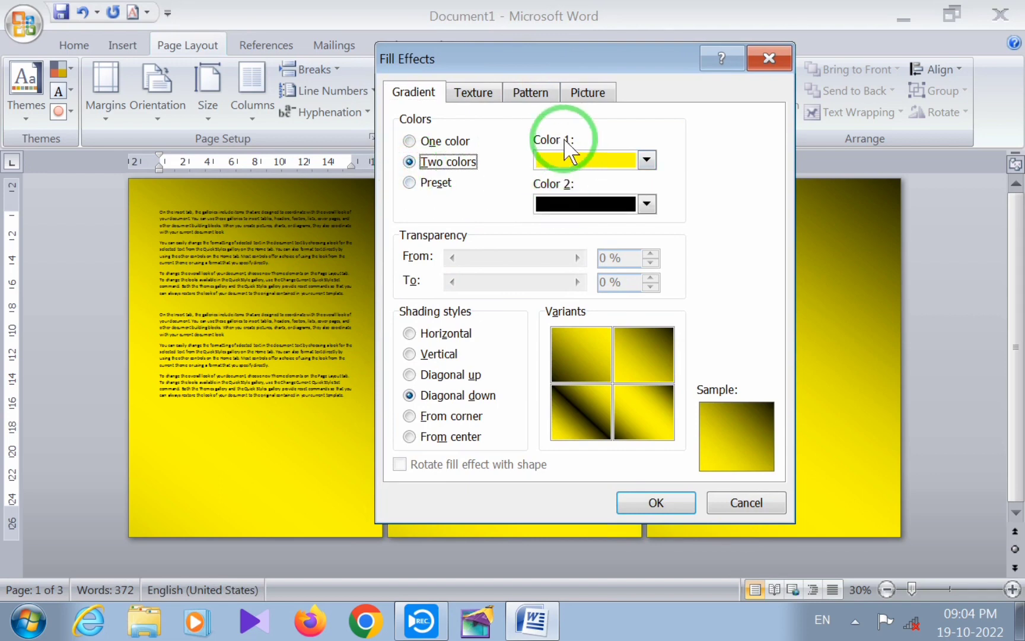
click(647, 160)
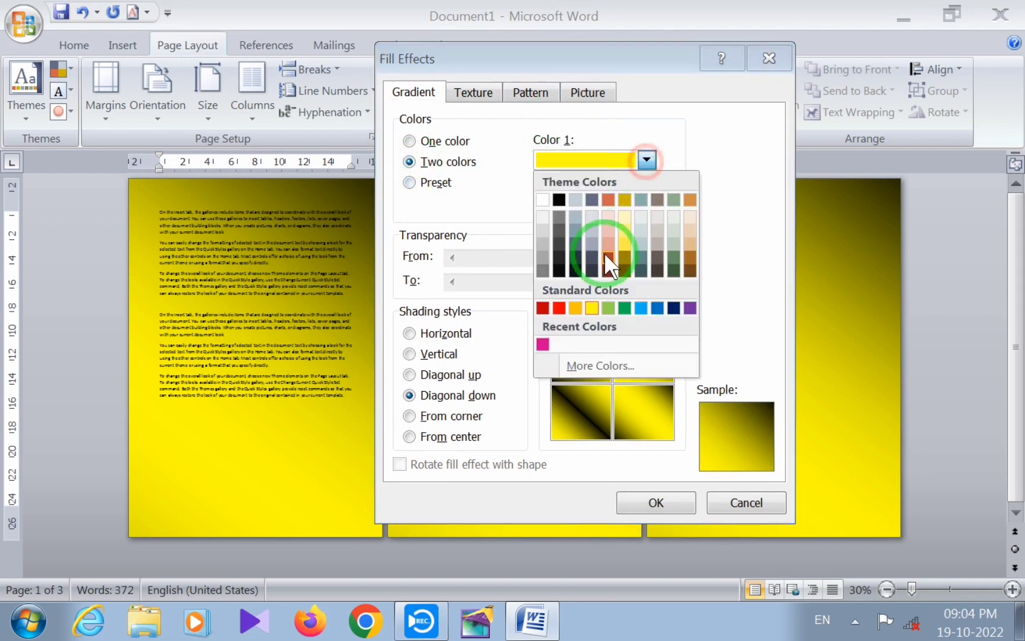
click(560, 307)
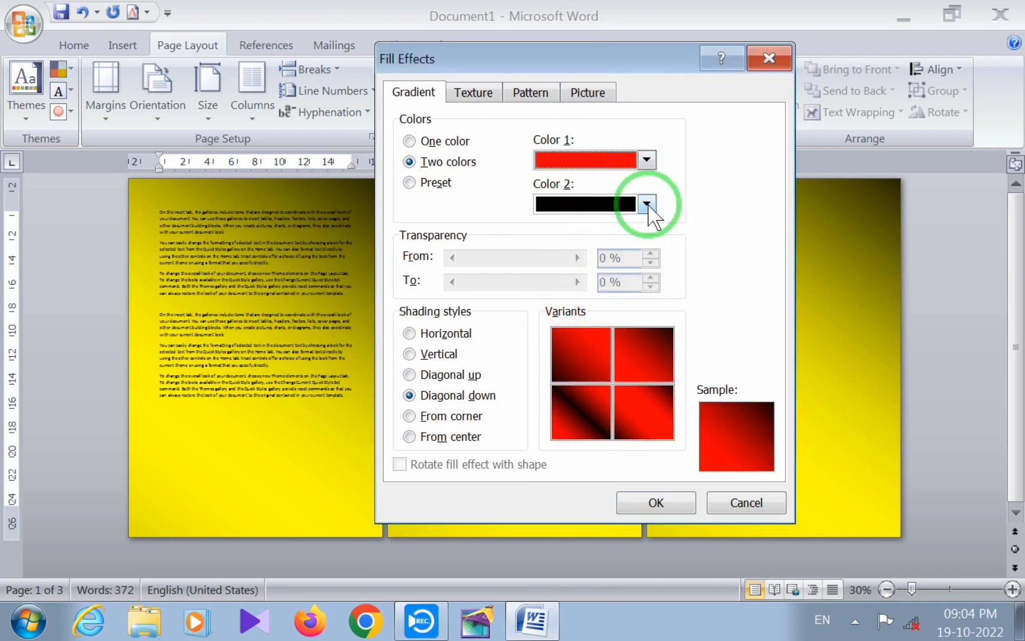
click(647, 204)
click(640, 352)
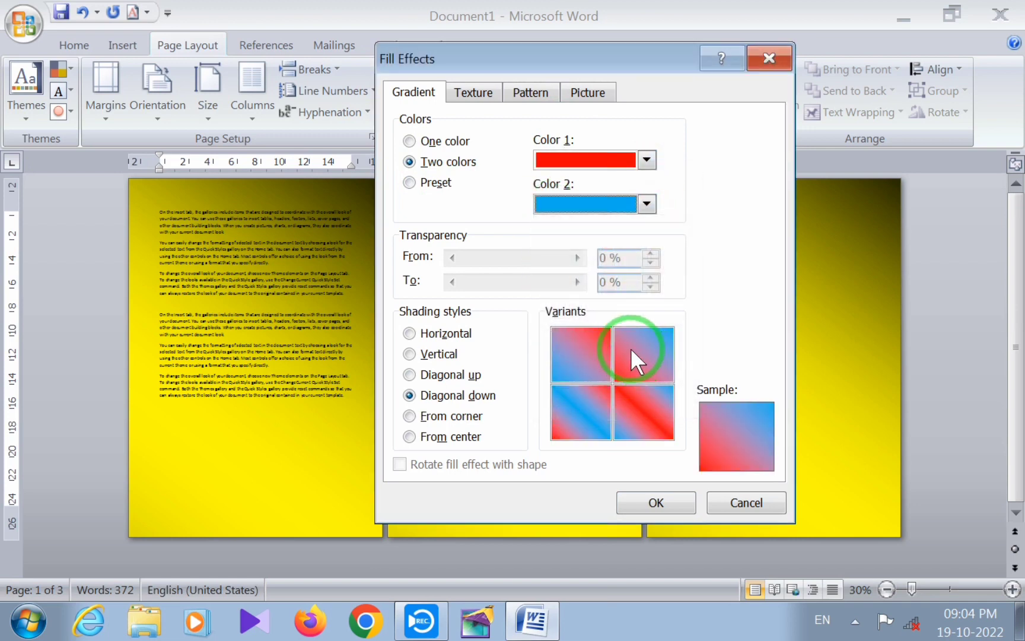
Try the Diagonal up and Vertical shading styles and apply the two-color gradient with Horizontal shading
click(439, 374)
click(432, 354)
click(439, 333)
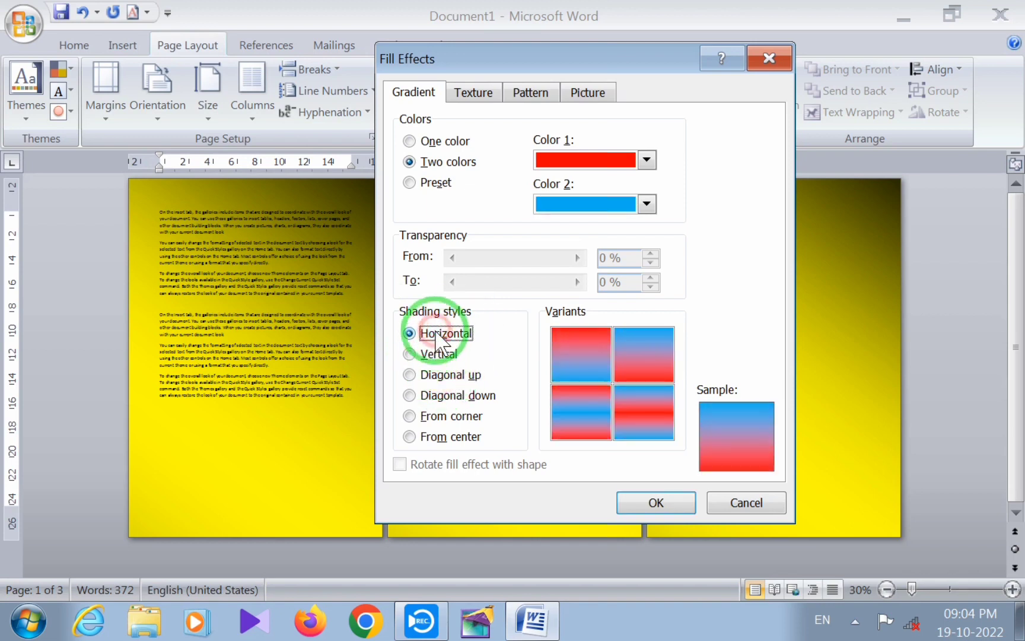
click(656, 503)
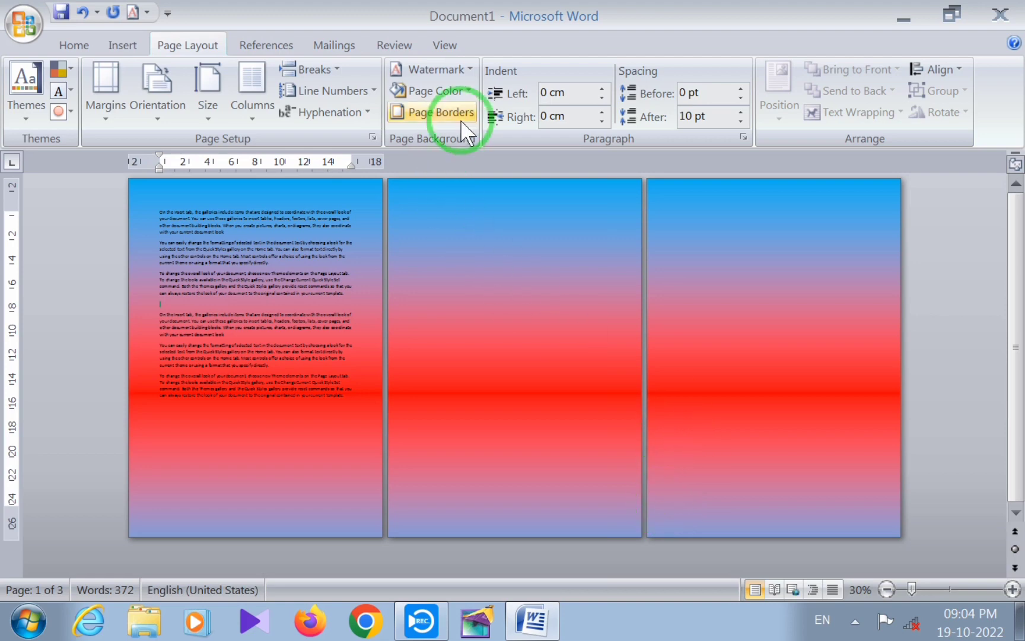
Switch the page background fill to a preset gradient, trying the Daybreak colors and settling on Brass
click(466, 90)
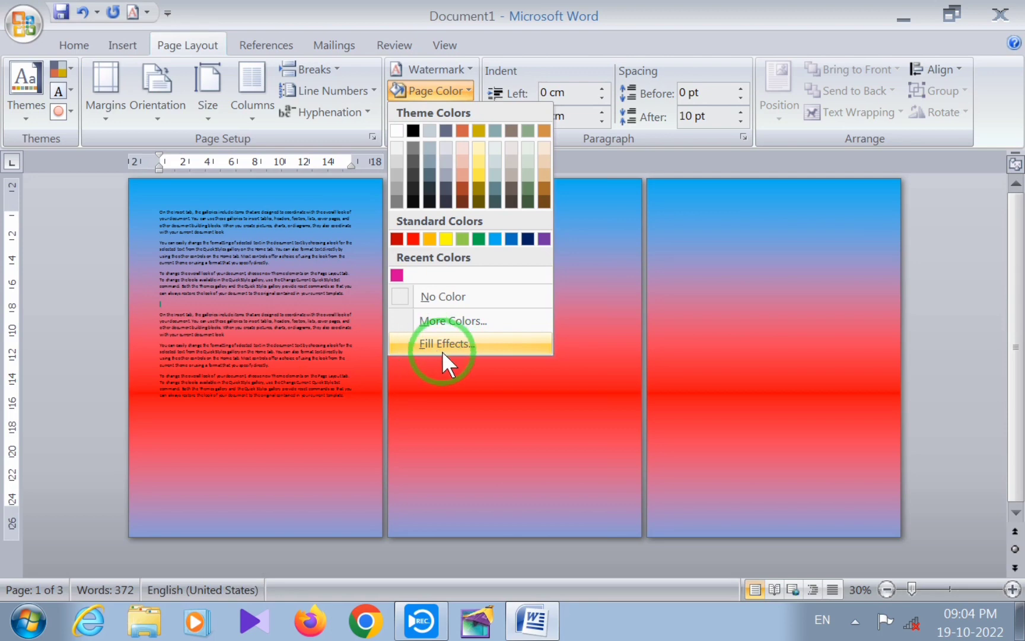
click(442, 344)
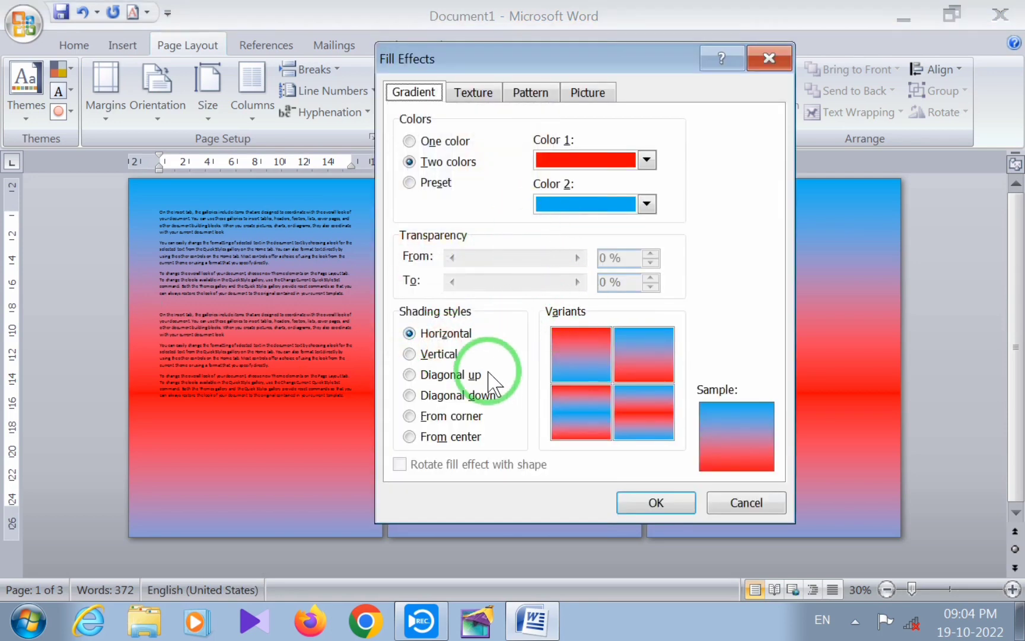
click(418, 184)
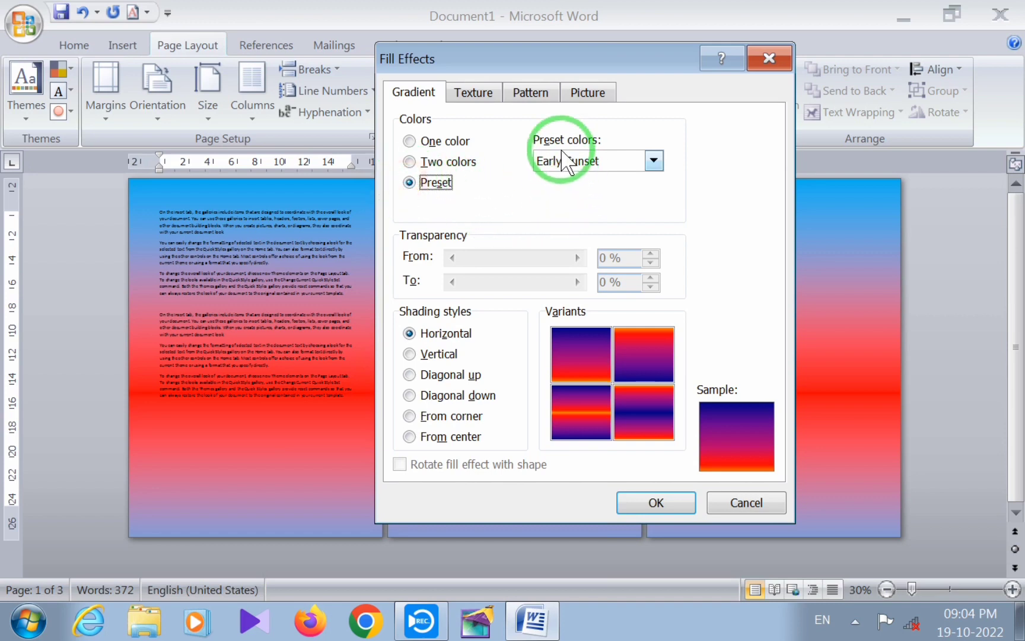
click(654, 160)
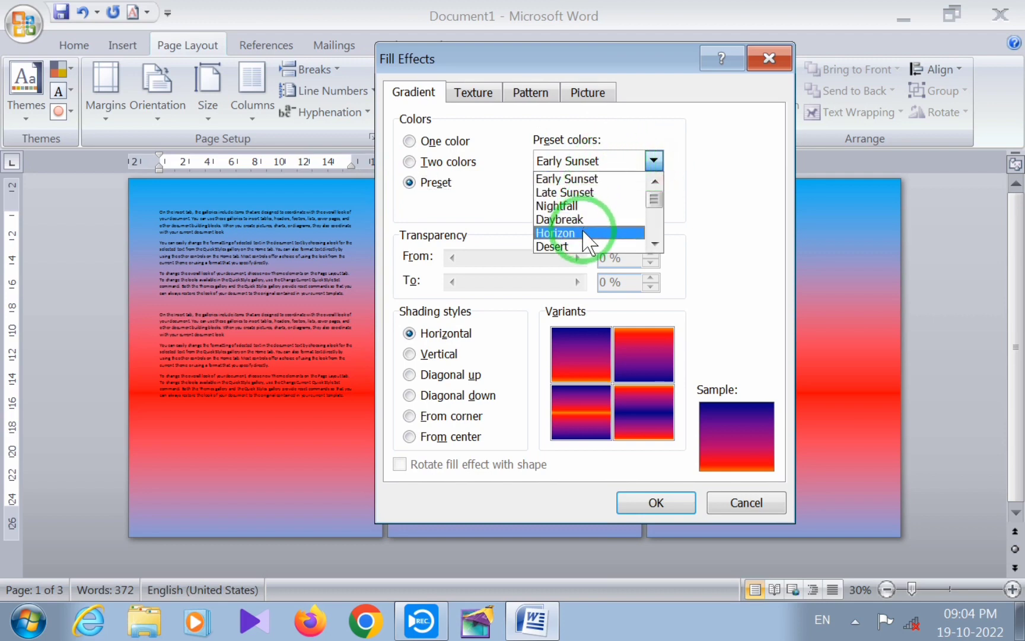
click(561, 221)
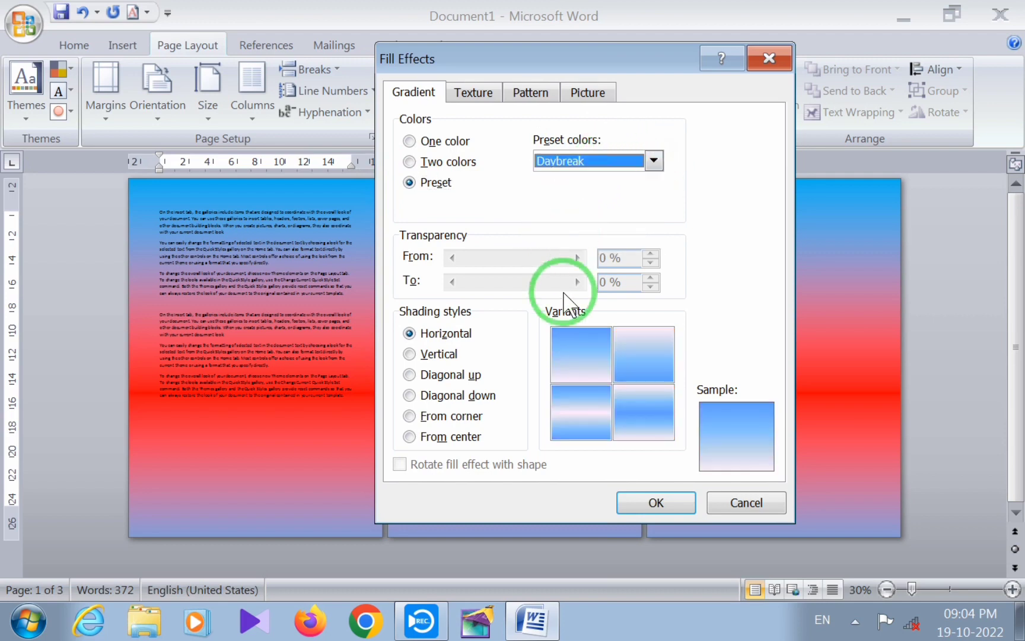
click(654, 160)
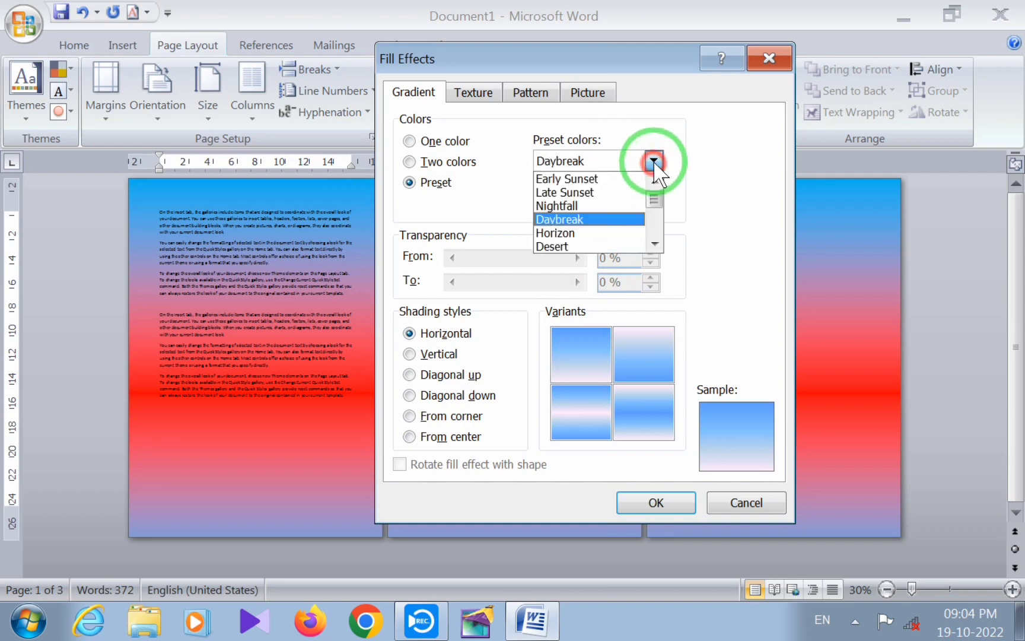
click(655, 219)
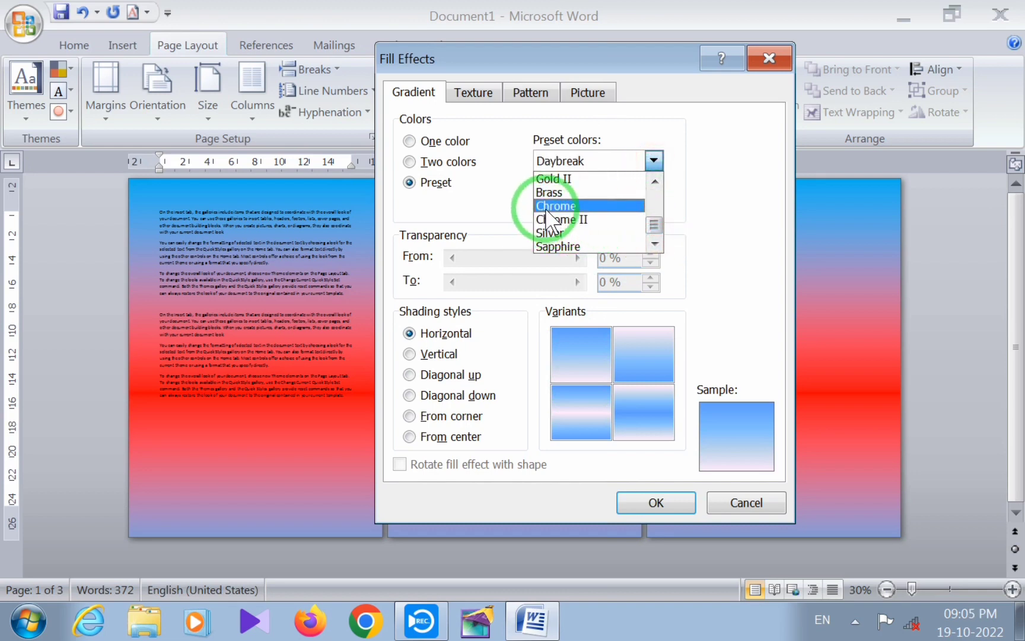
click(554, 193)
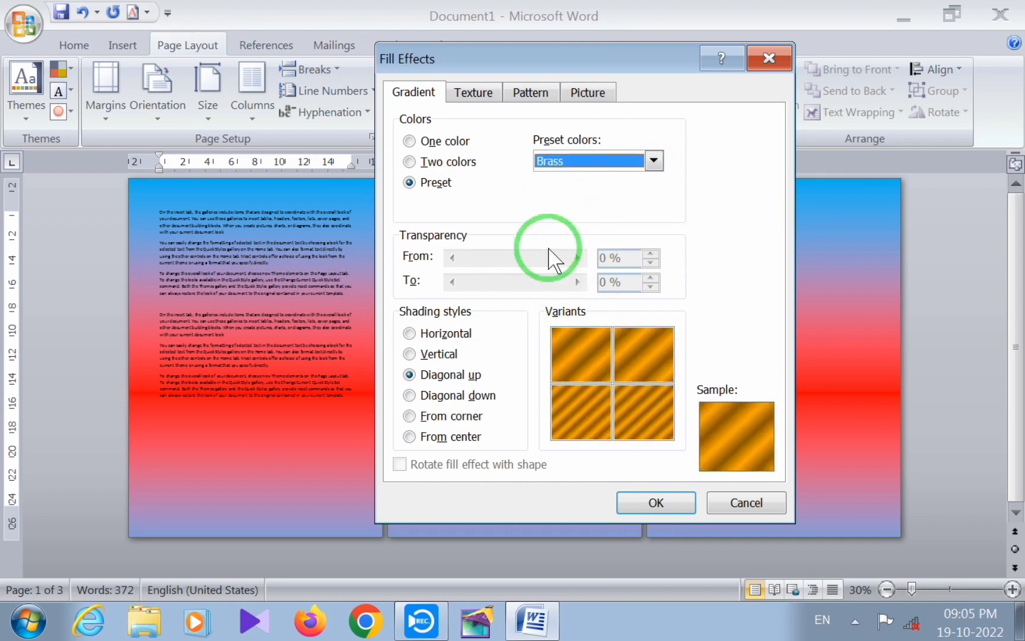
Try the Horizontal and Vertical shading styles and apply the Brass gradient with Diagonal up shading
click(442, 334)
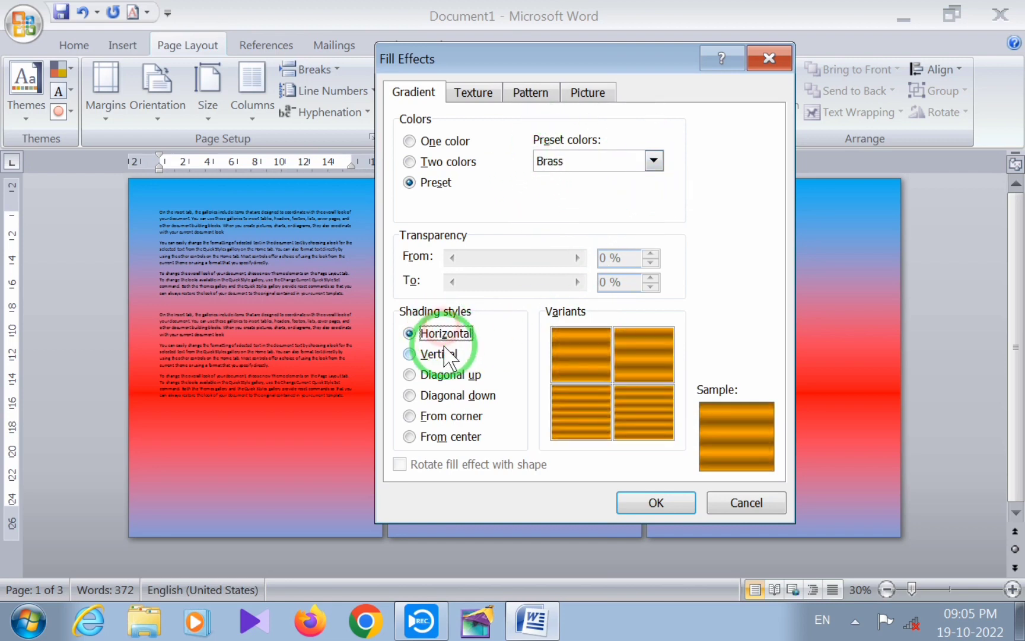
click(440, 355)
click(448, 375)
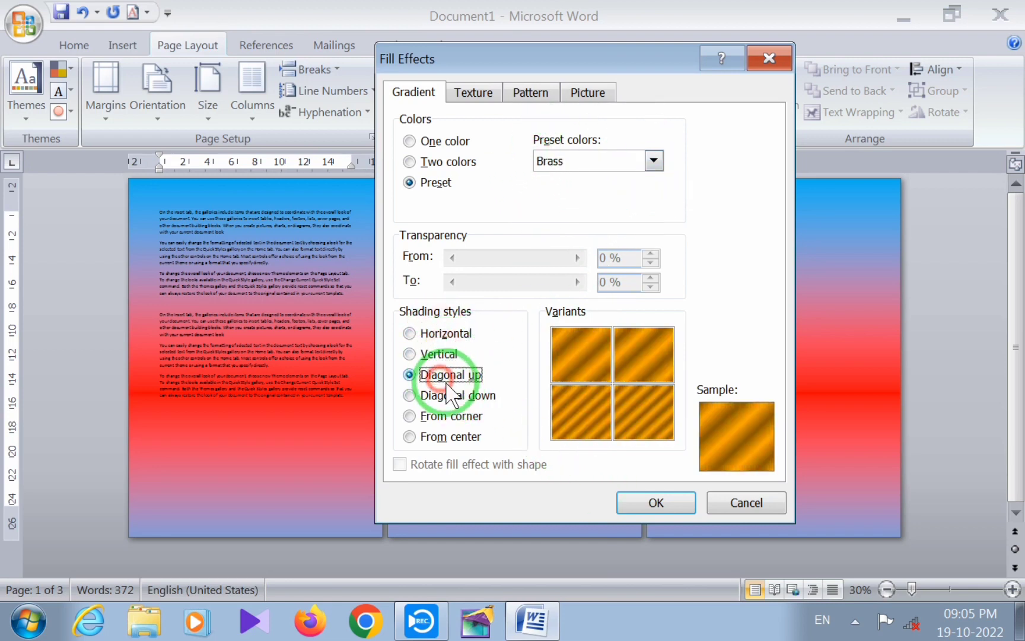
click(656, 505)
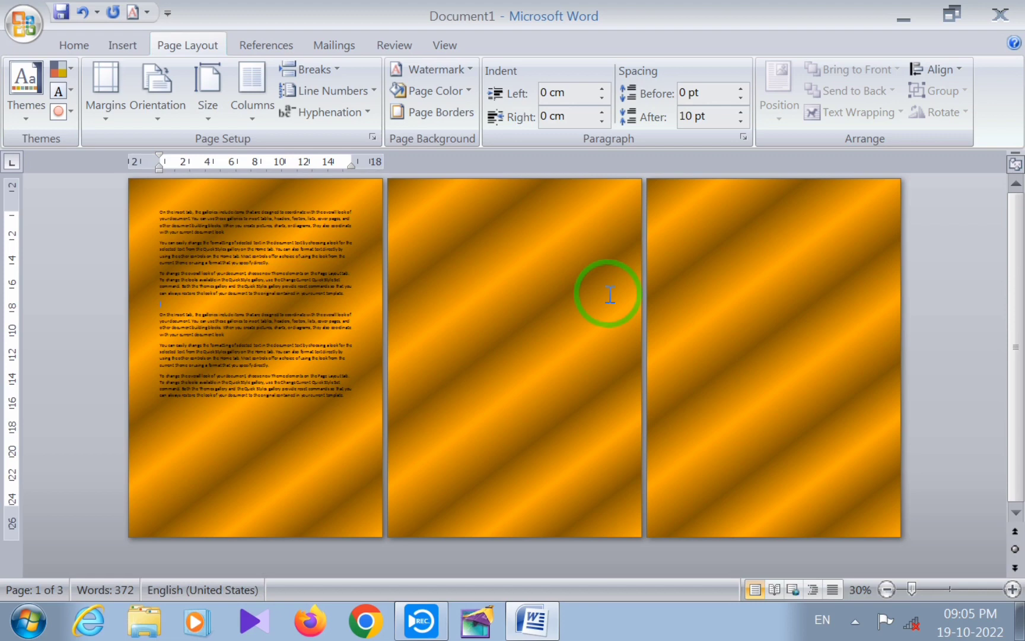
Replace the page background gradient with the dark green marble texture
click(470, 90)
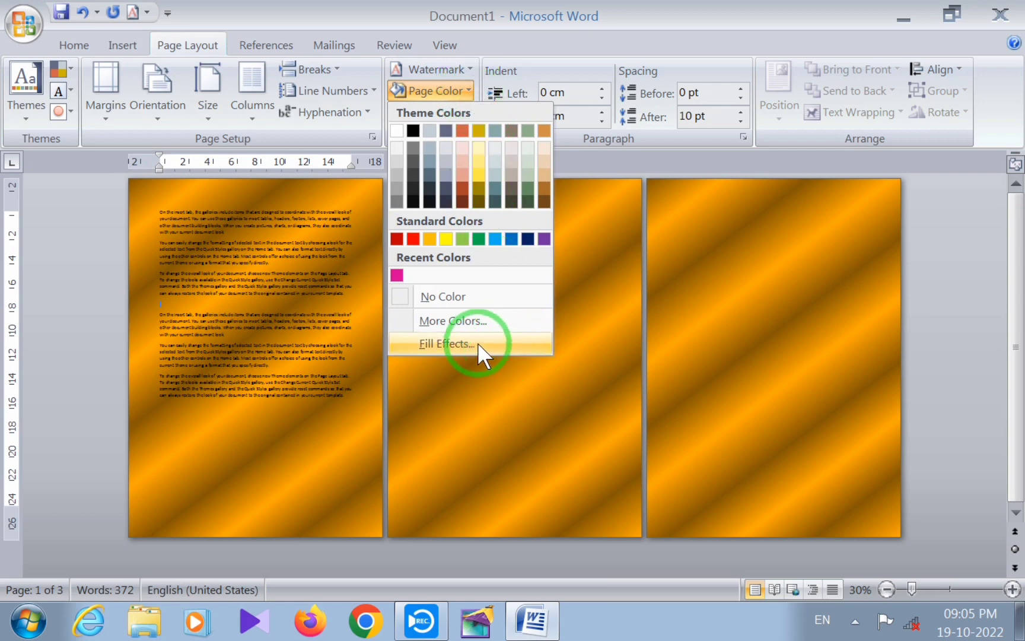
click(459, 344)
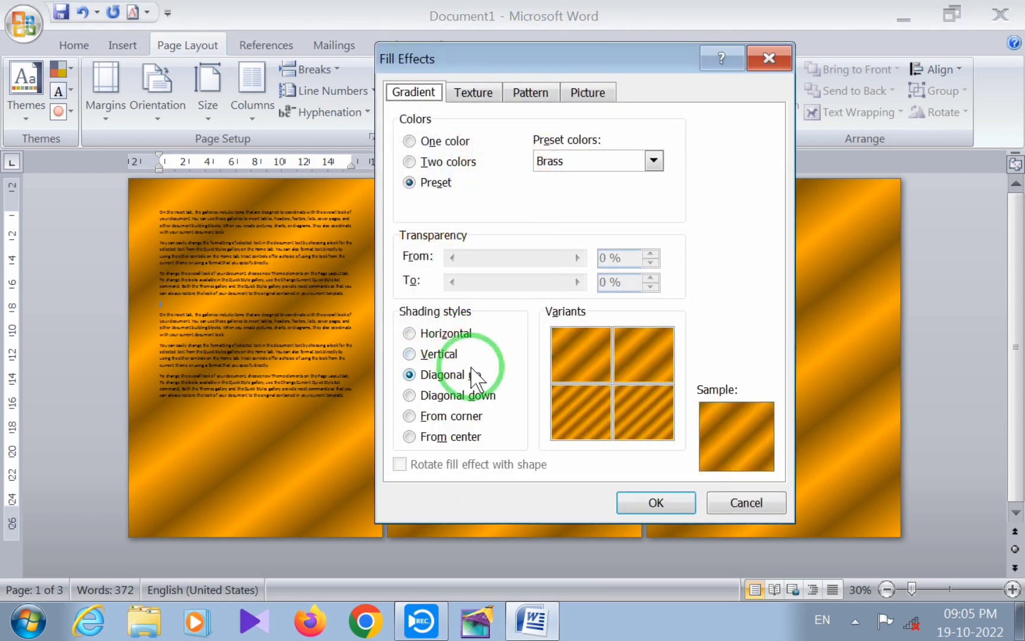
click(475, 94)
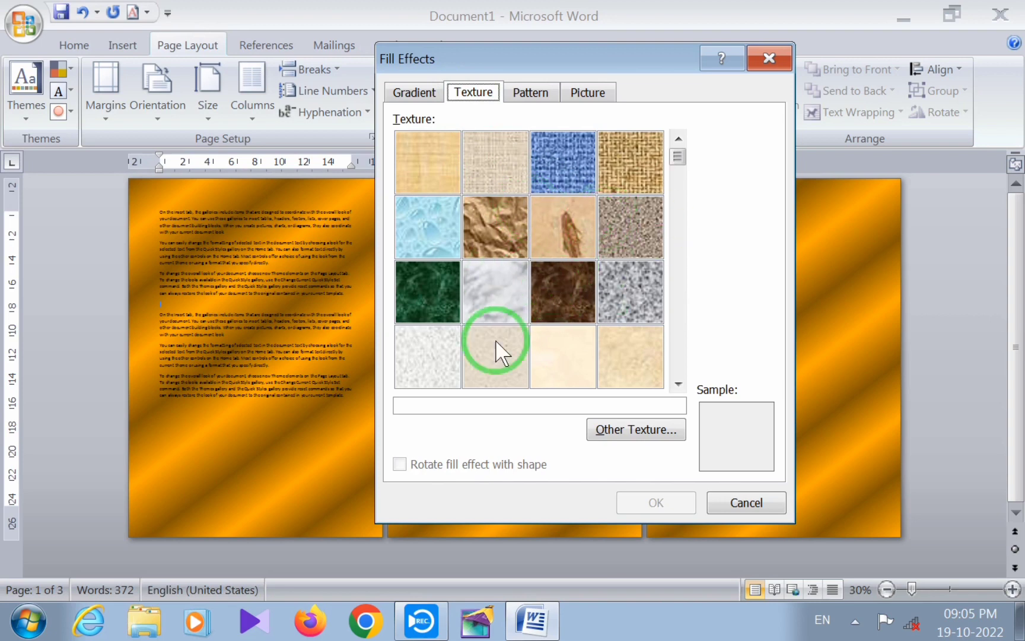
click(426, 287)
click(657, 503)
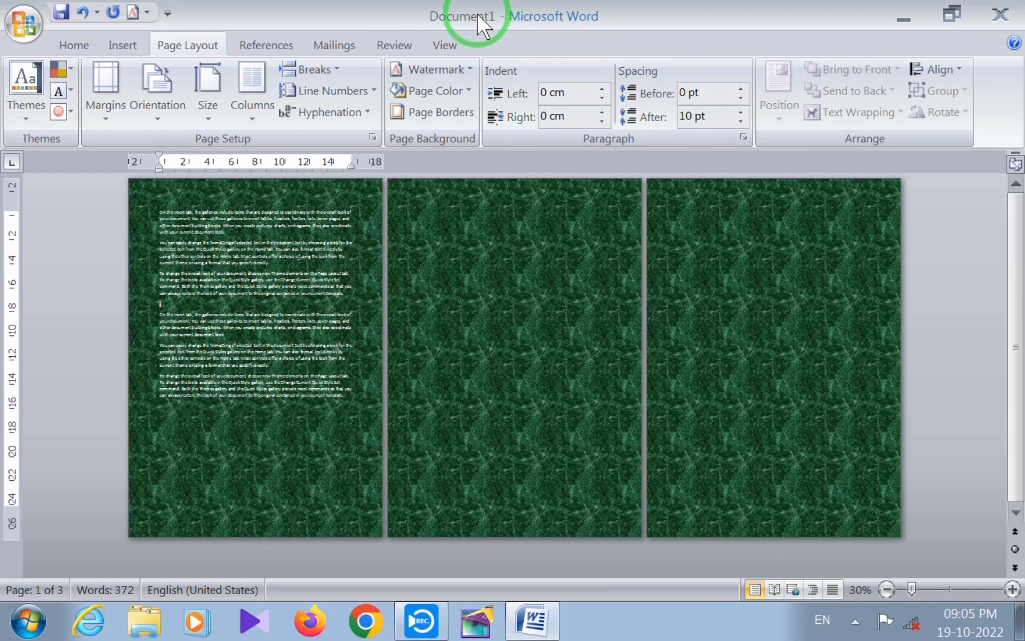
Apply the Diagonal brick pattern to the page background with a standard red foreground and light blue background
click(469, 92)
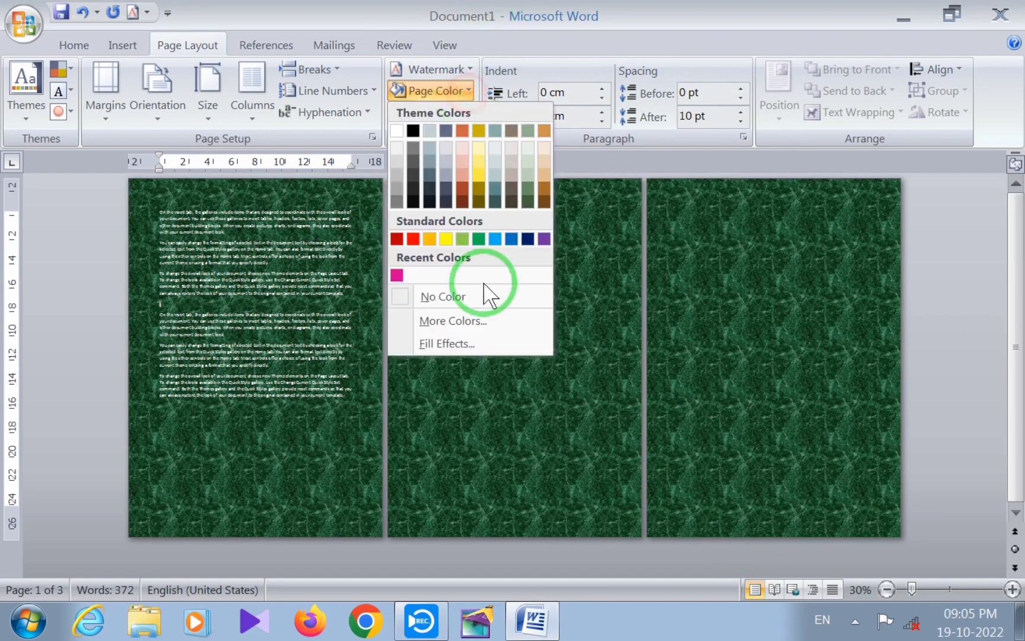
click(452, 344)
click(529, 93)
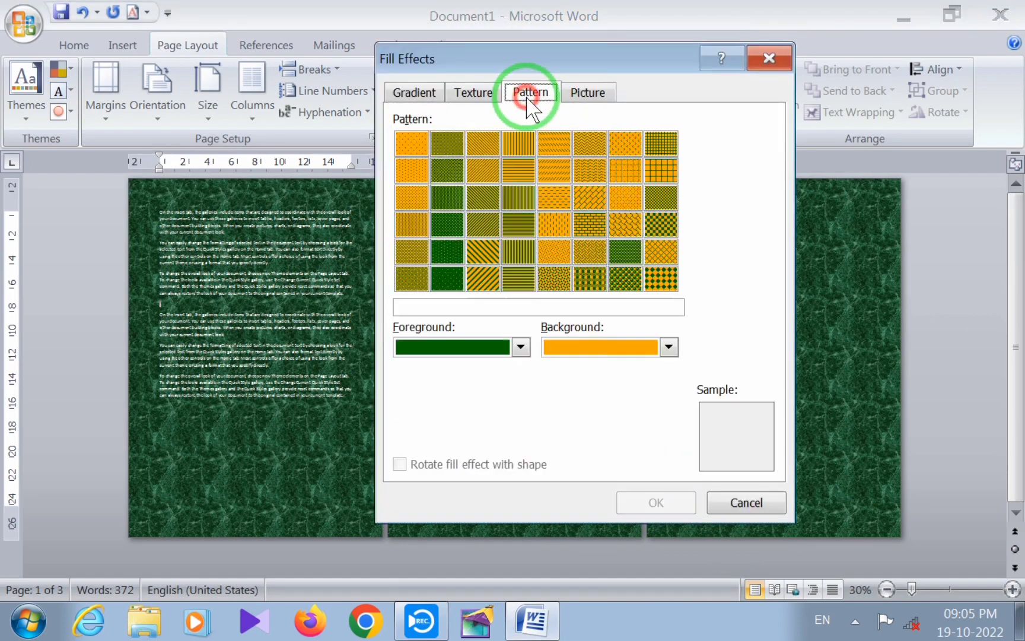
click(588, 194)
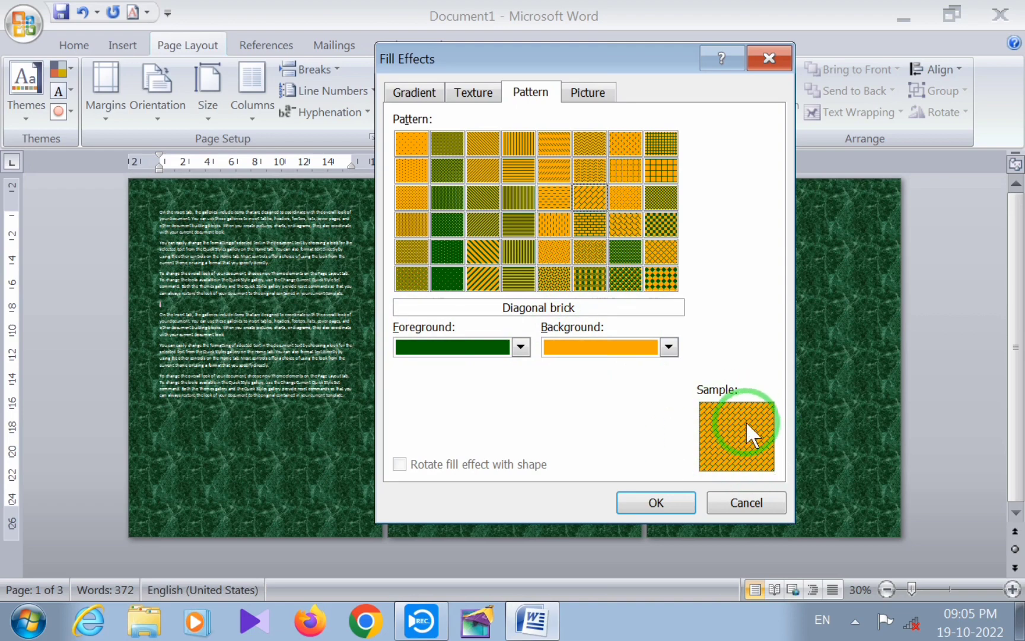
click(668, 347)
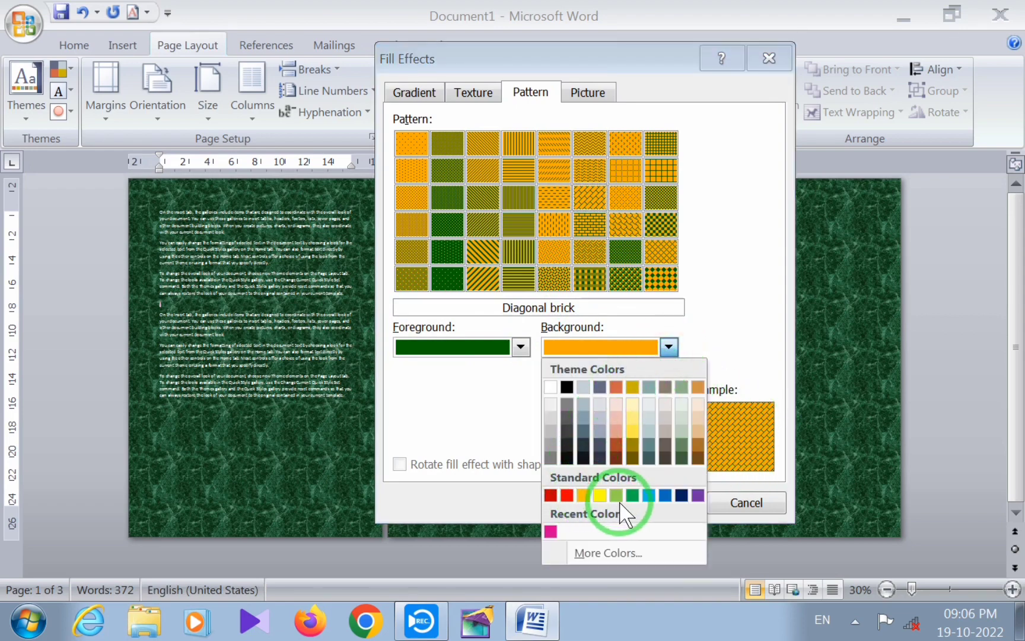
click(649, 495)
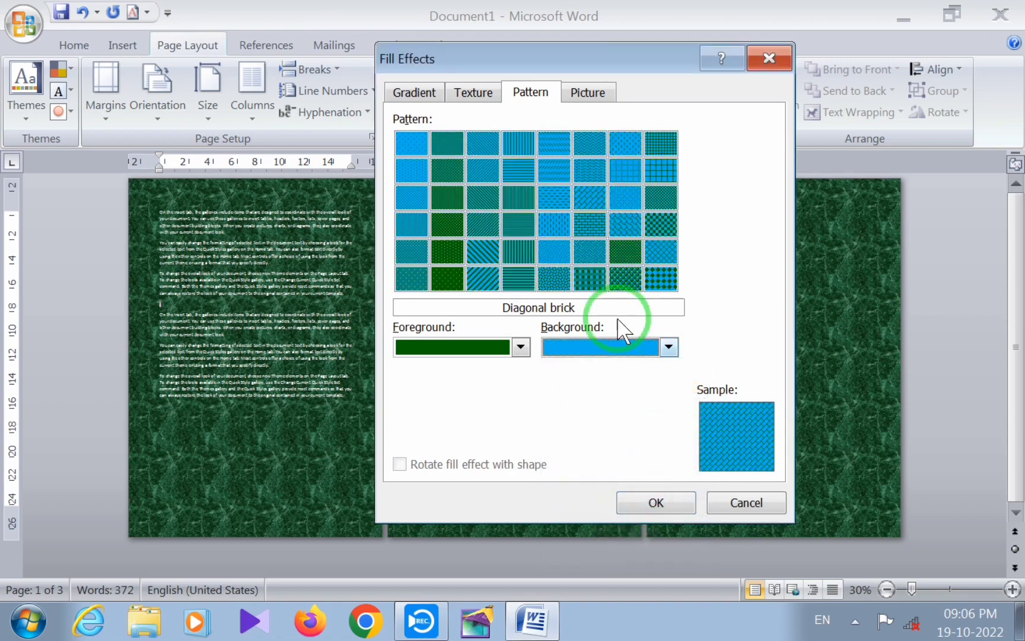
click(521, 347)
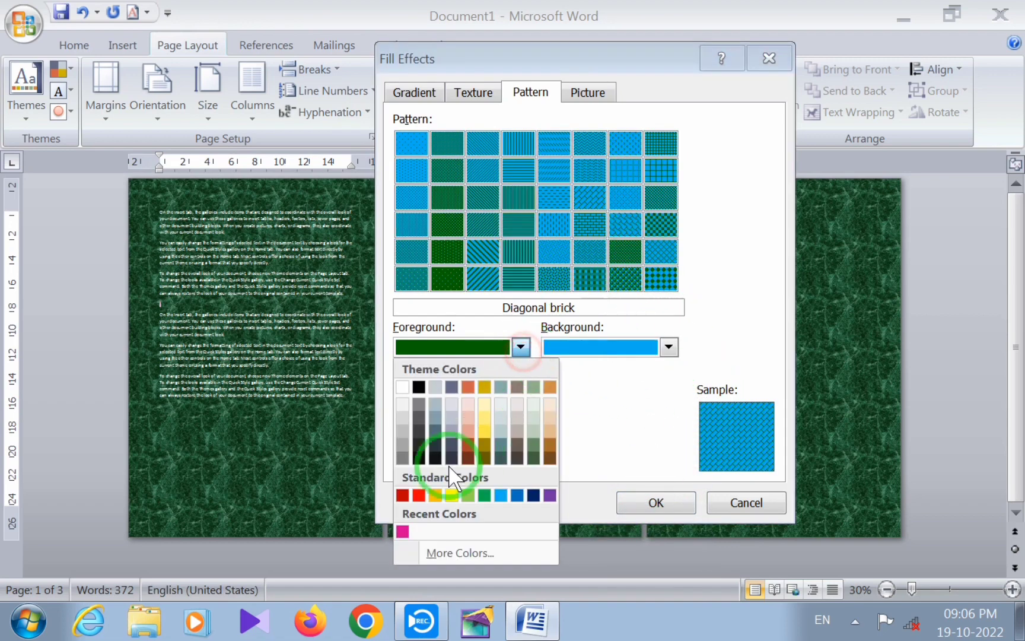
click(418, 495)
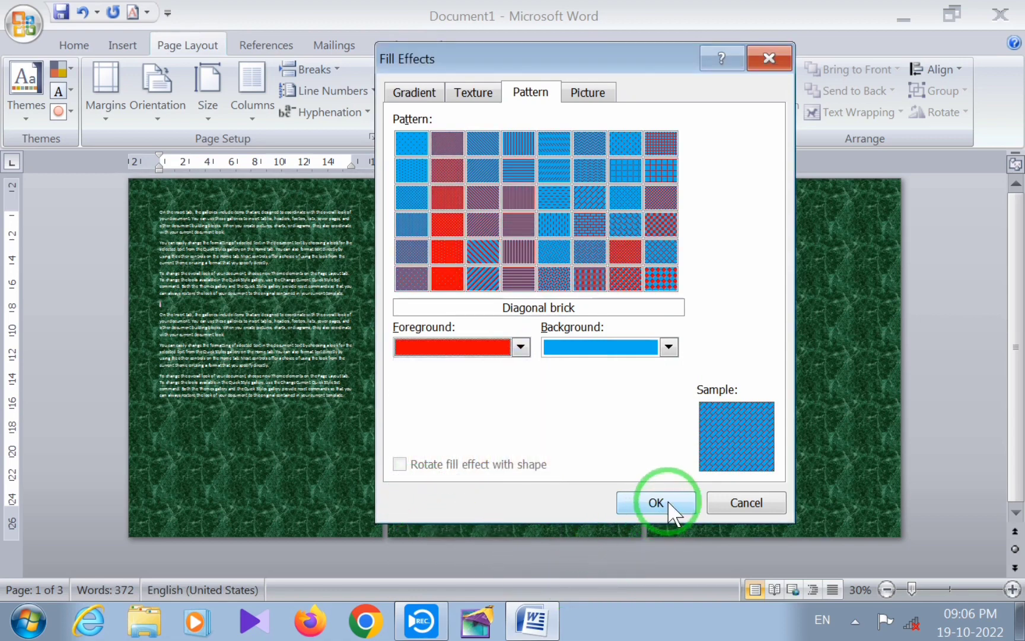
click(656, 503)
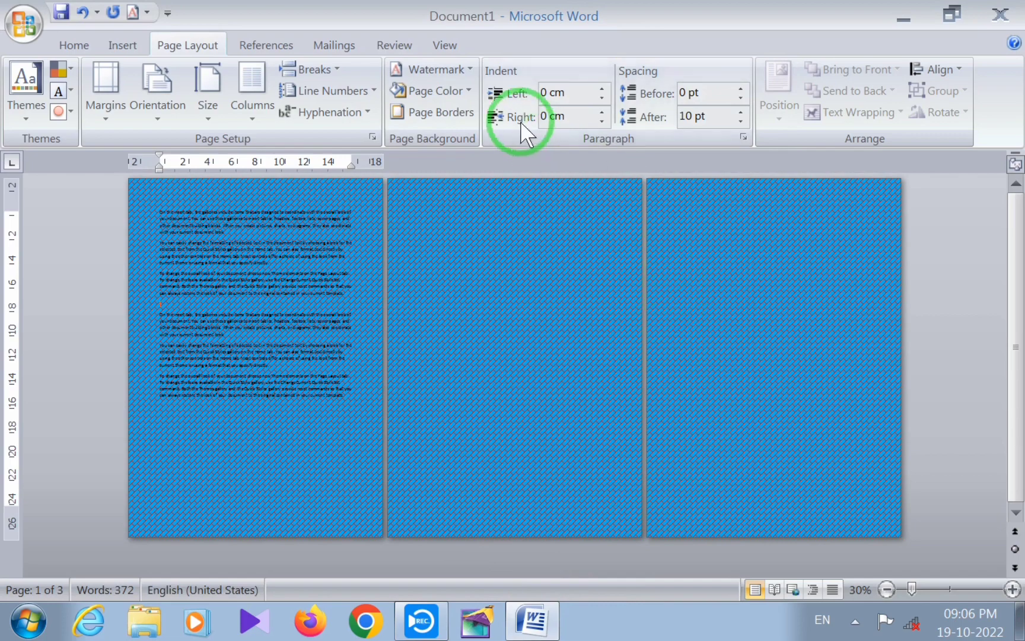
Fill the page background with the white tiger picture "images (3)" from the Pictures library
click(467, 92)
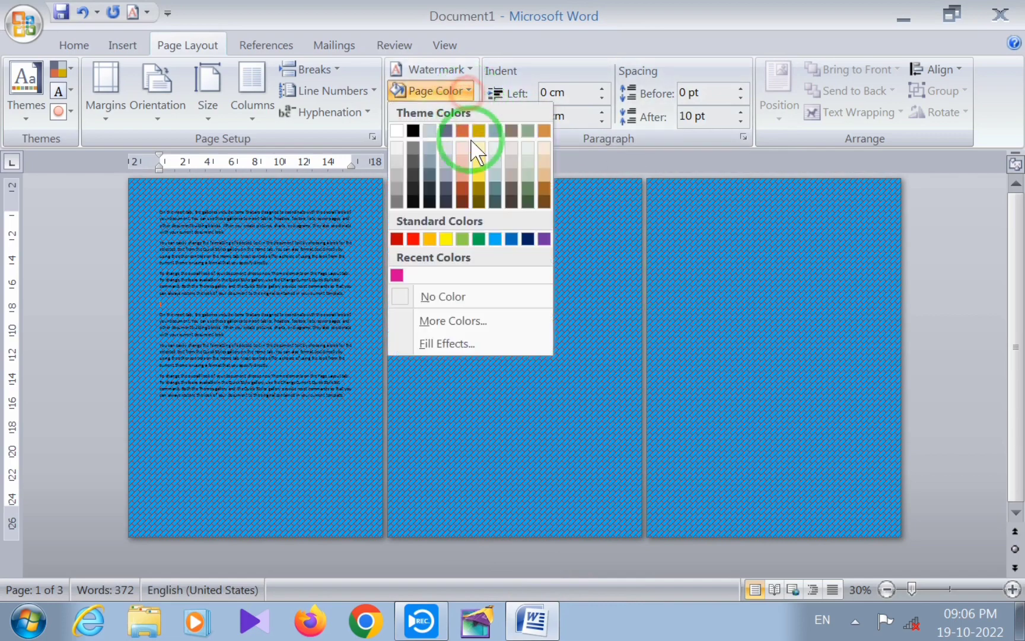
click(453, 343)
click(593, 94)
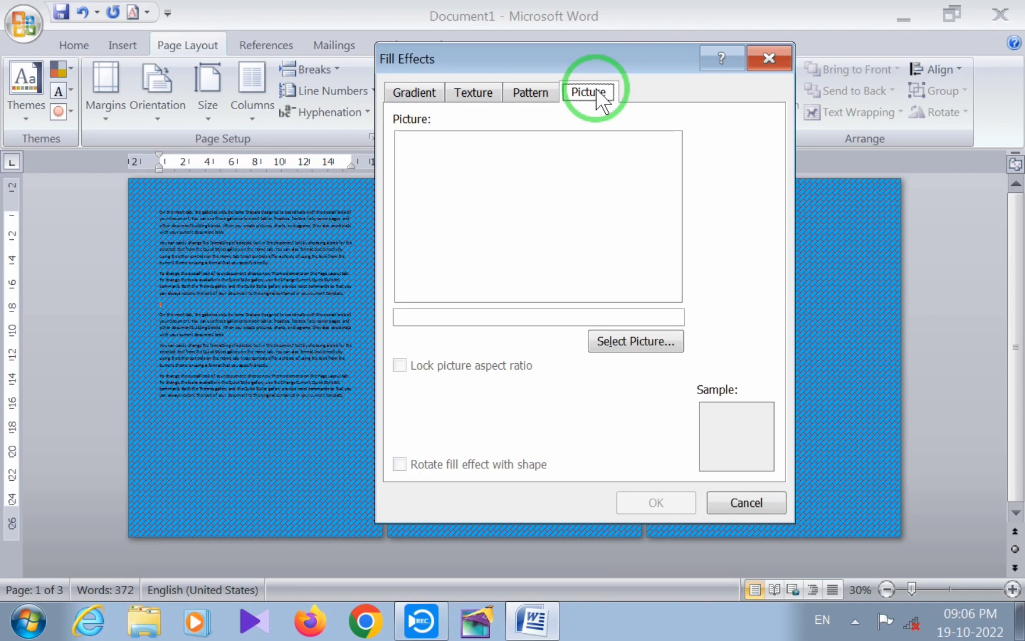
click(661, 347)
drag(751, 12, 547, 20)
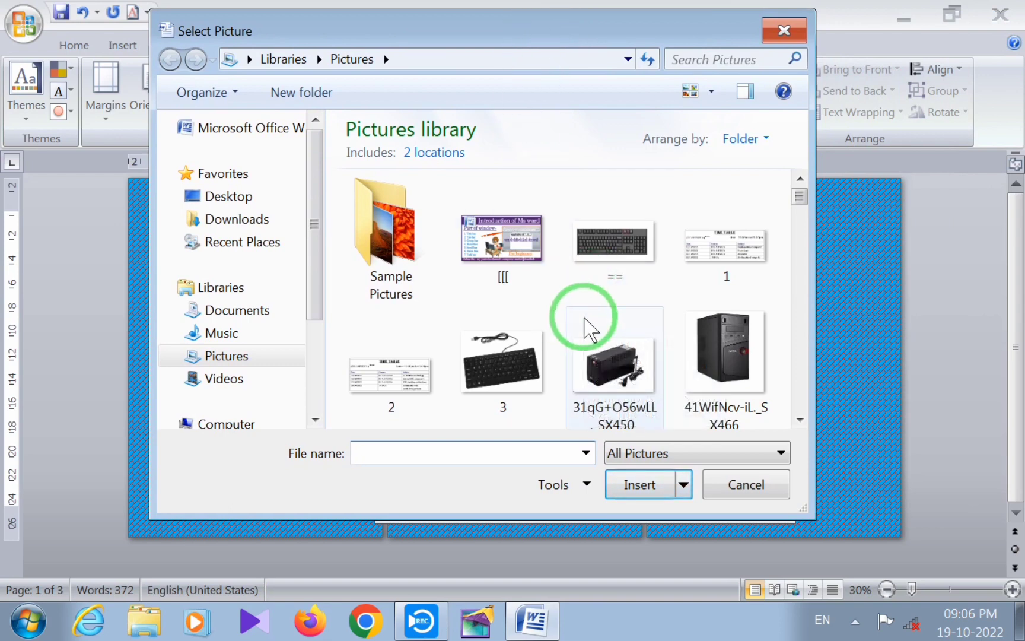
drag(806, 204, 797, 293)
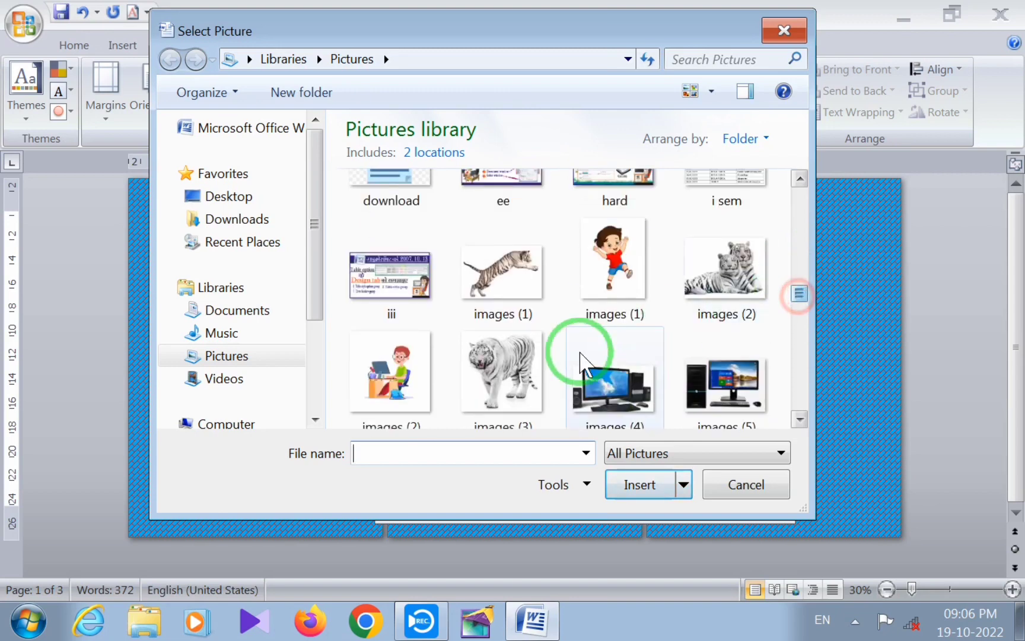
click(509, 373)
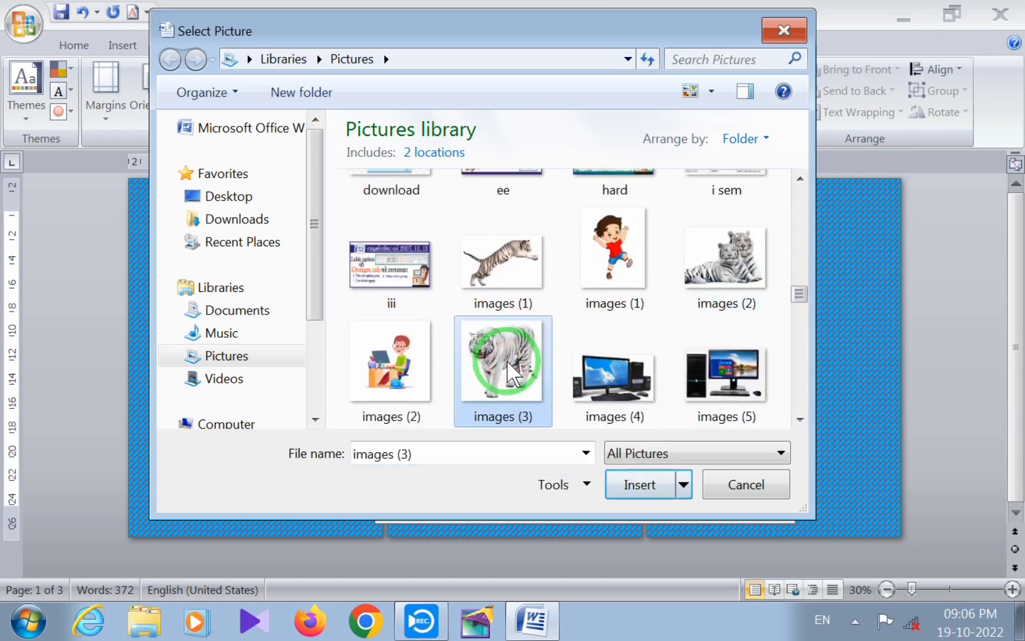
click(644, 488)
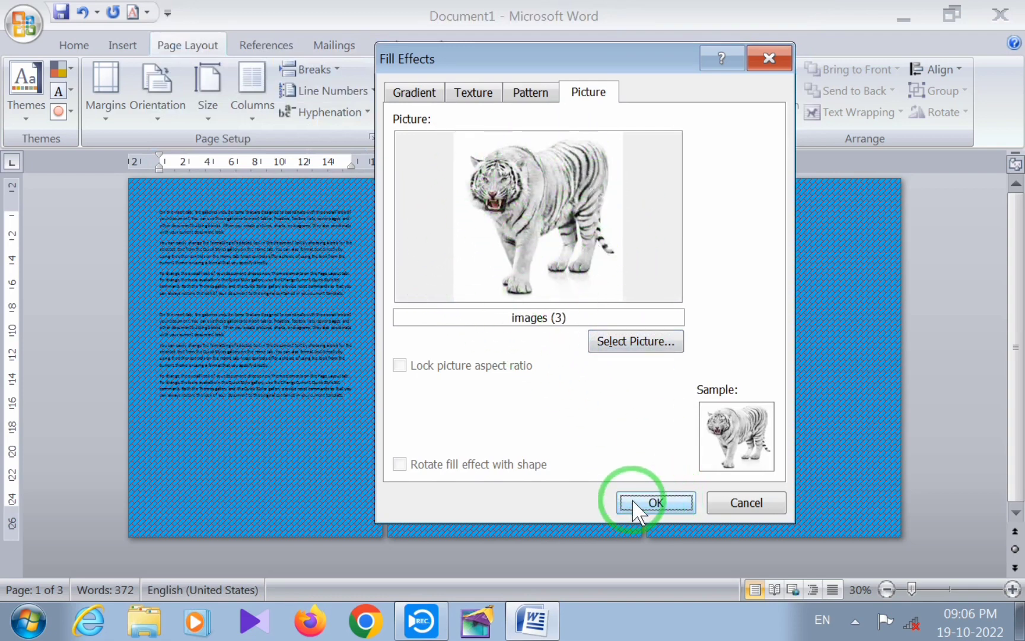
click(647, 506)
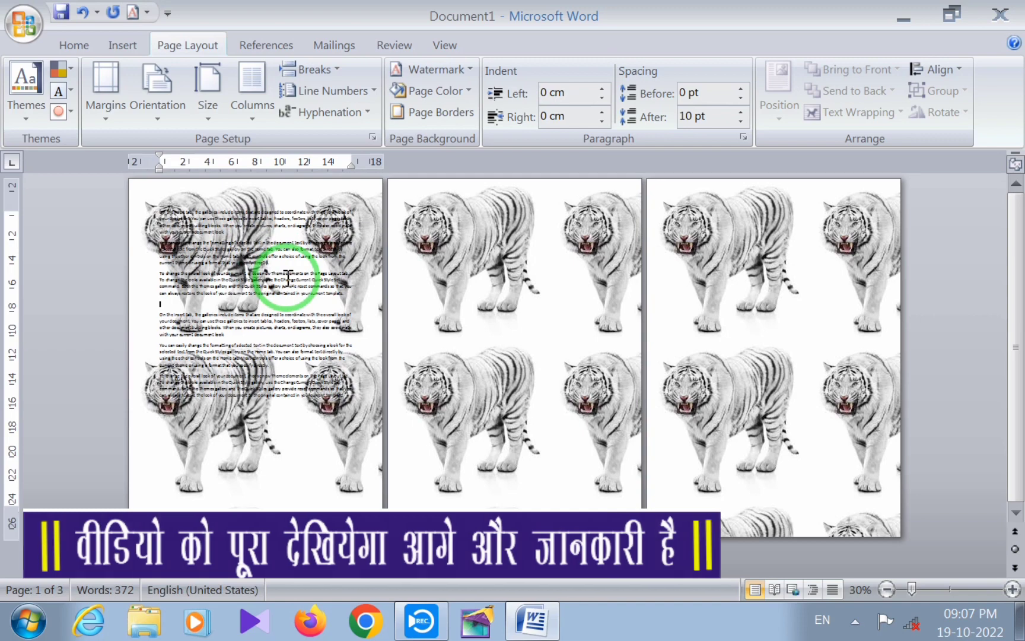
Review the picture background up close and remove it by setting the page color to No Color
scroll(287, 276, up, 5)
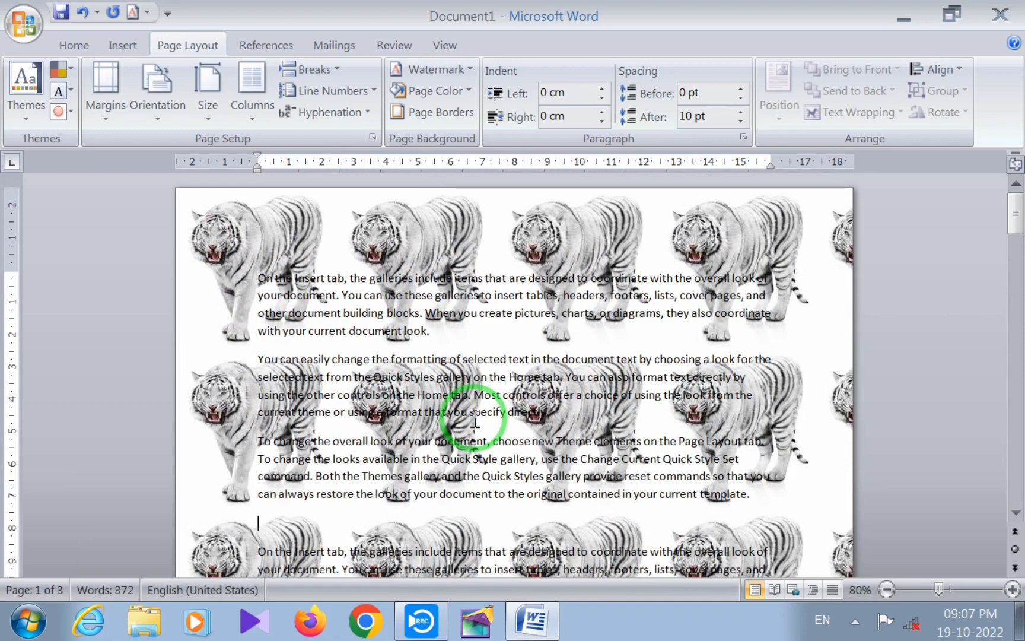
click(463, 92)
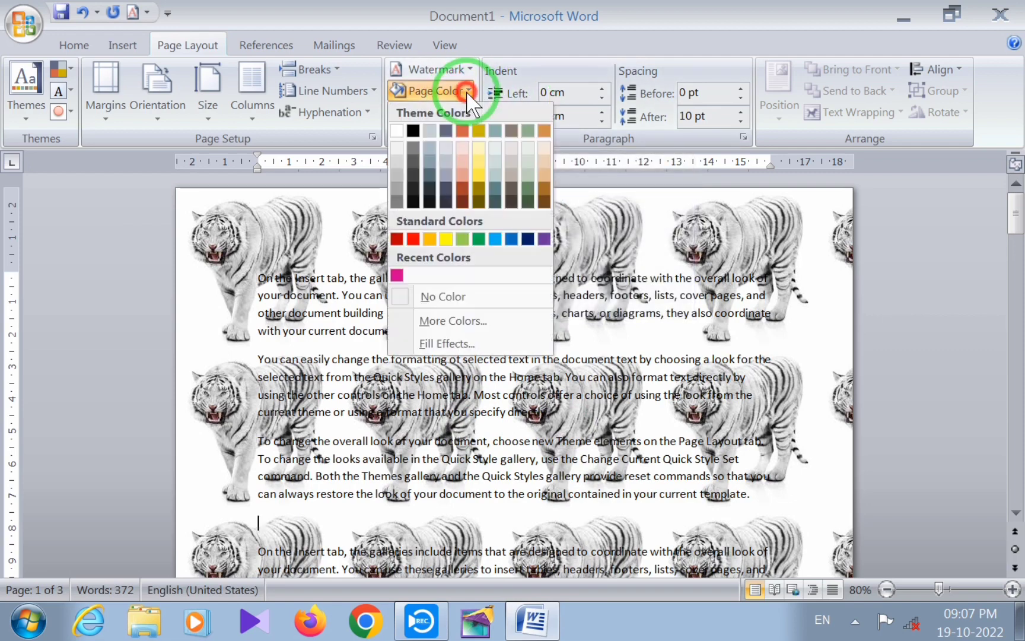
click(672, 411)
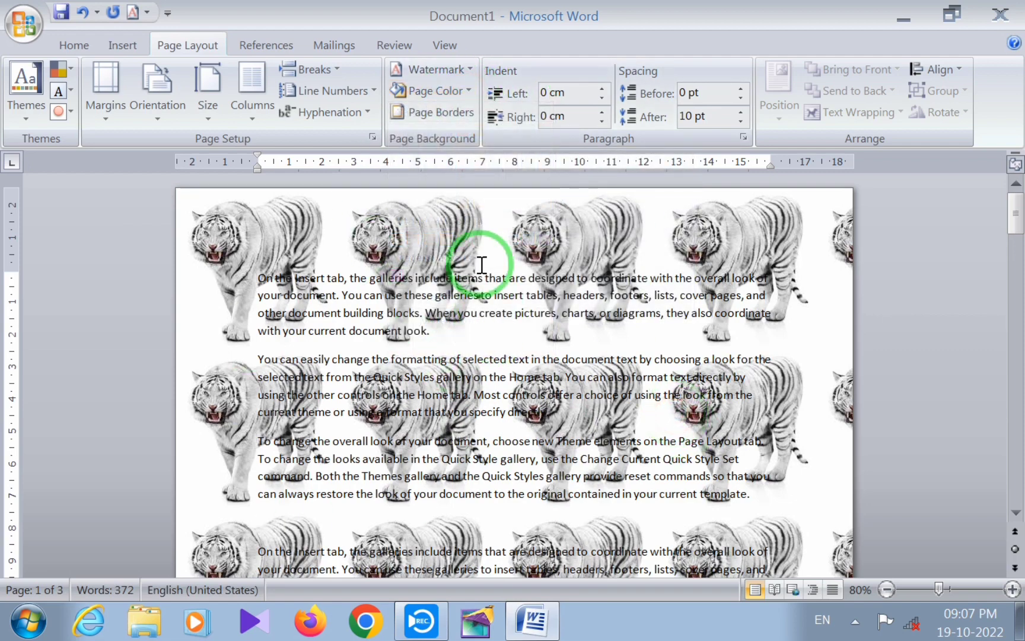
click(436, 91)
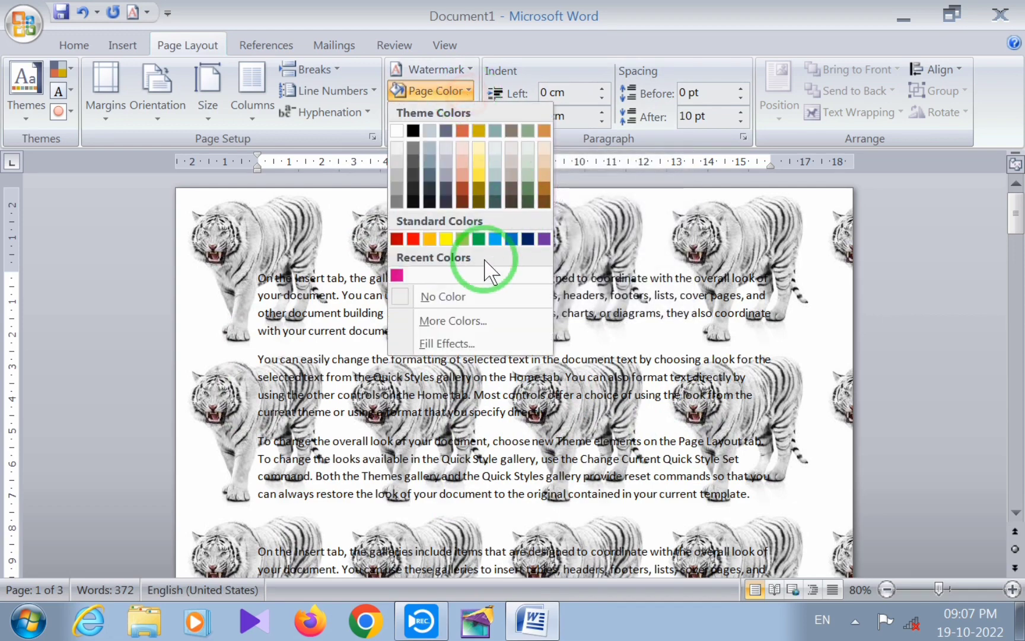
click(456, 297)
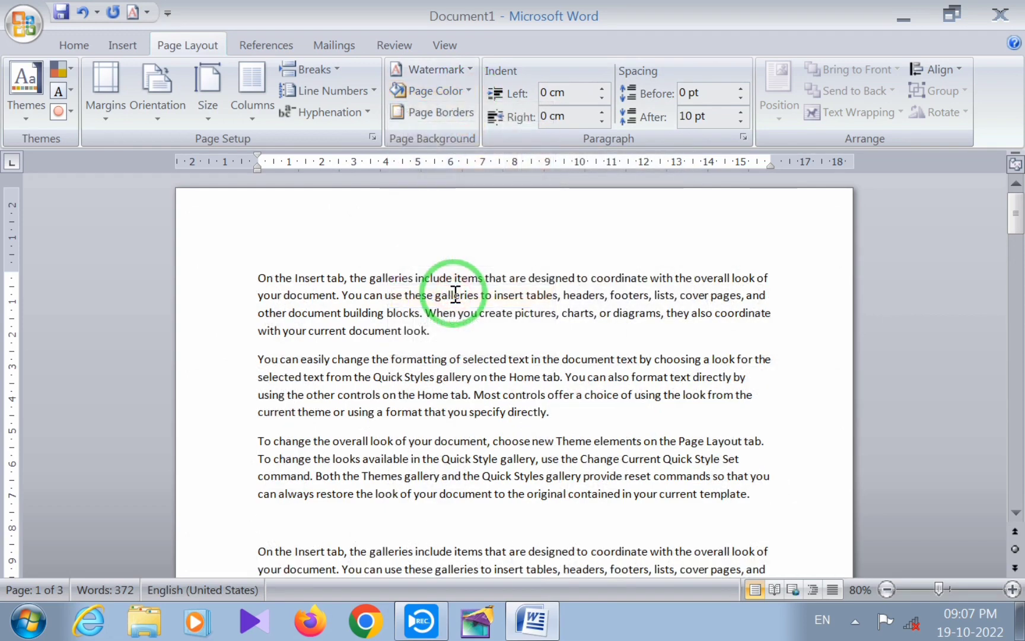
Review the gradient, texture, pattern and picture options in the page color fill effects and close them without applying any
click(465, 91)
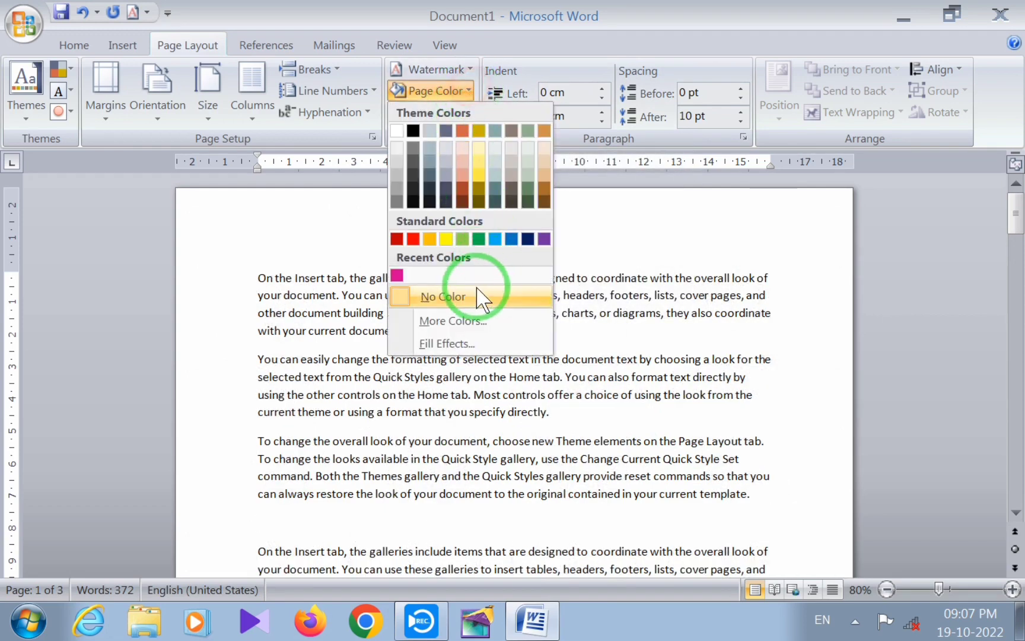
click(447, 344)
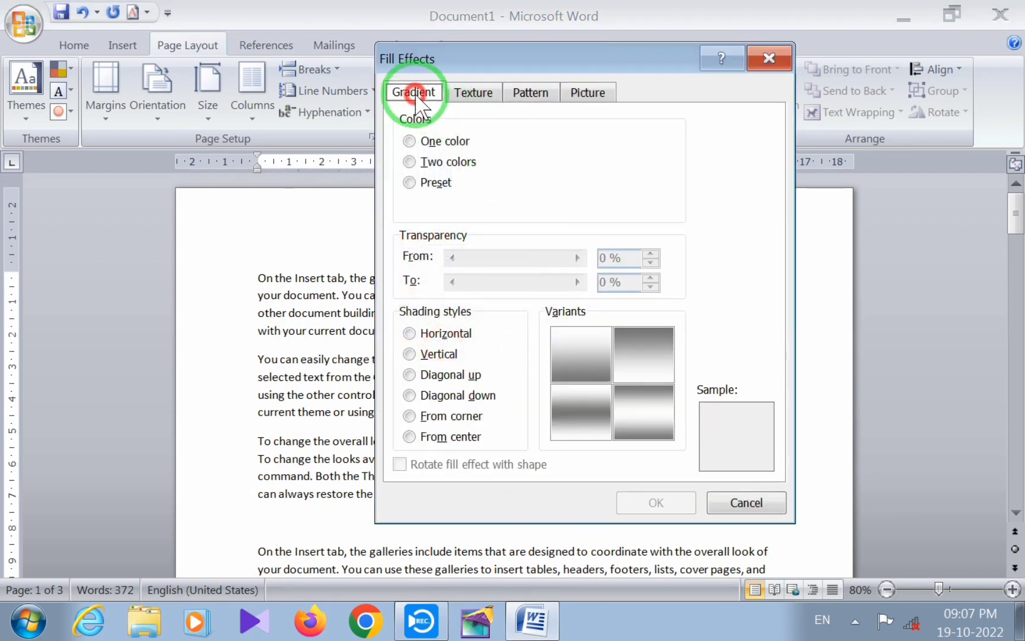
click(474, 94)
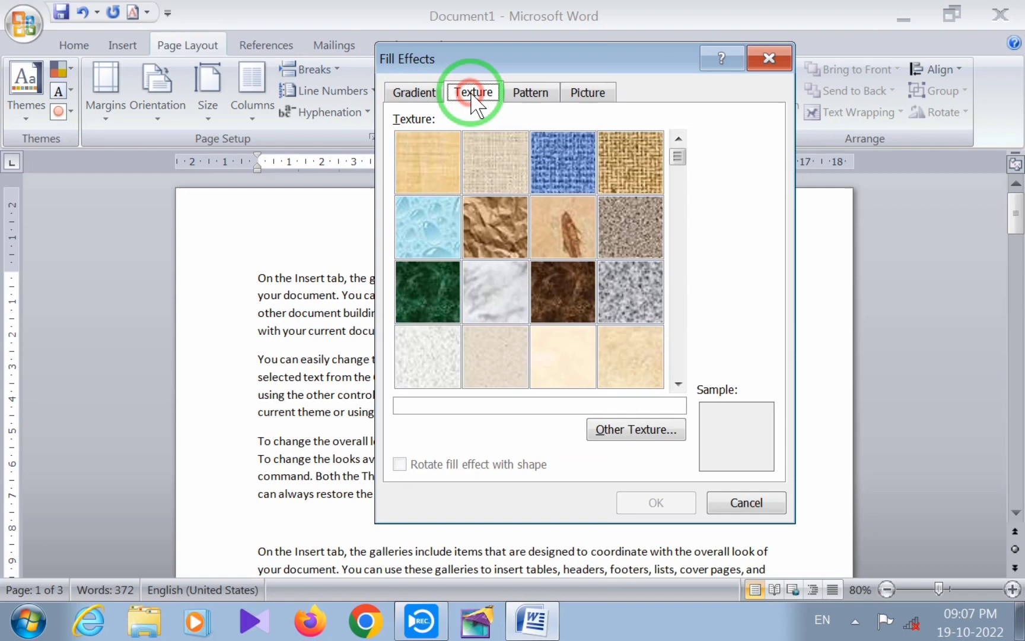
click(530, 94)
click(588, 93)
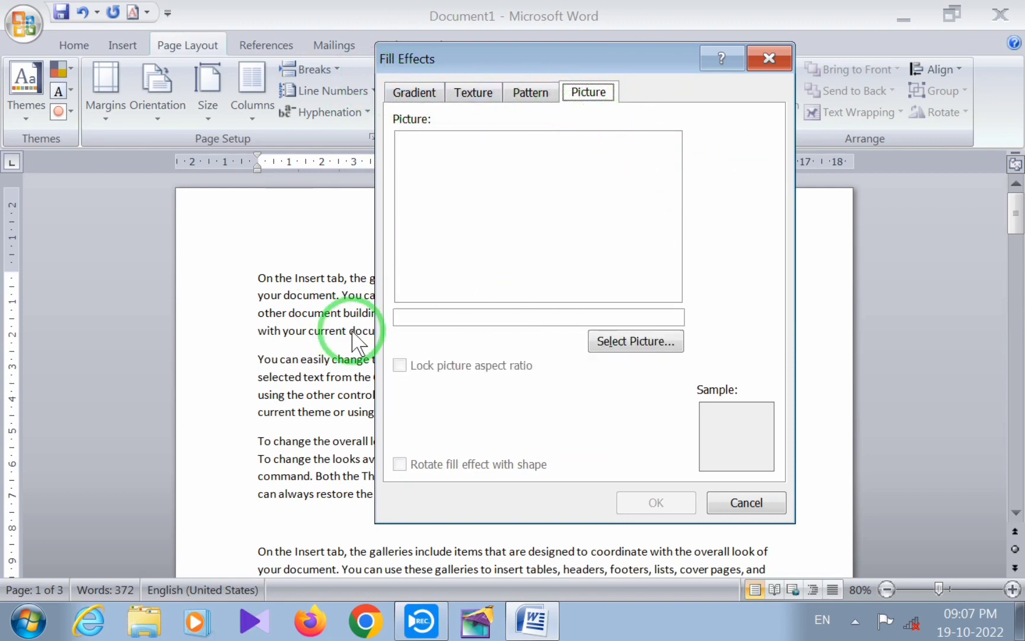
click(769, 58)
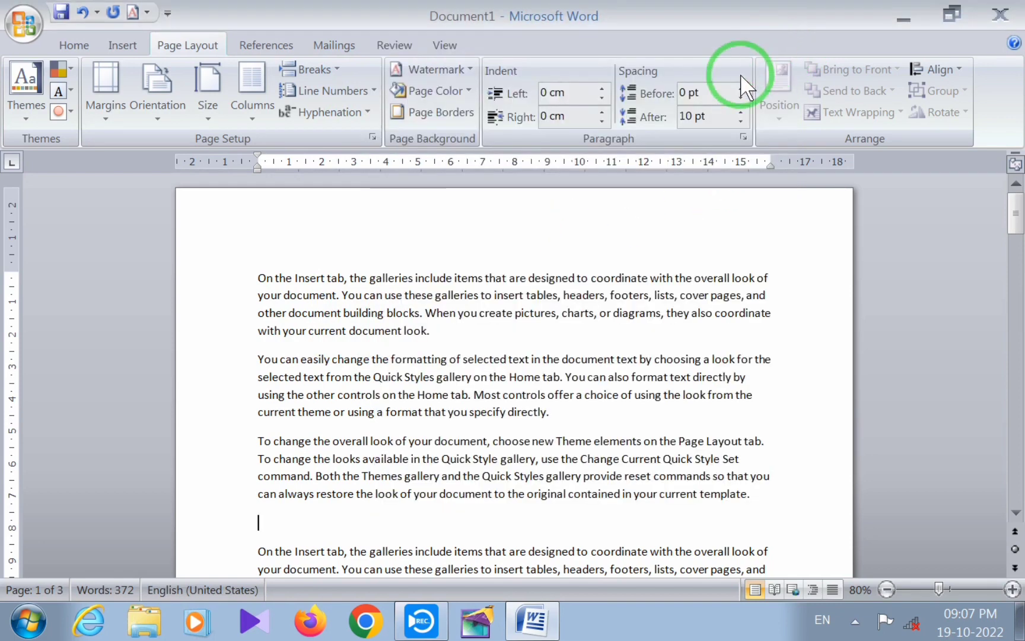
Preview the Box, Shadow, 3-D and Custom page border settings and return the setting to None
click(442, 112)
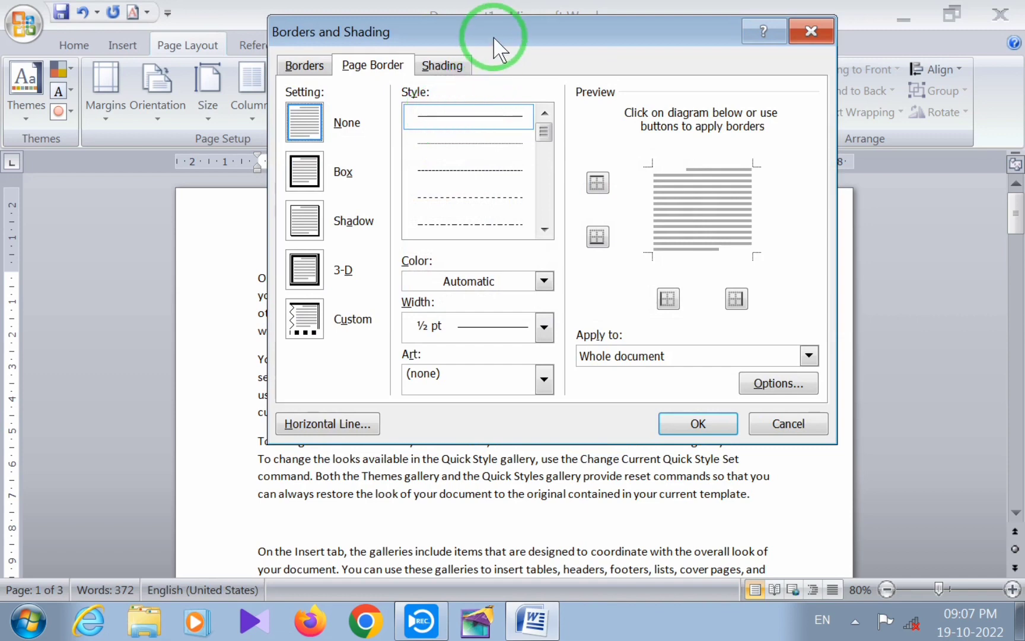
drag(494, 38, 443, 98)
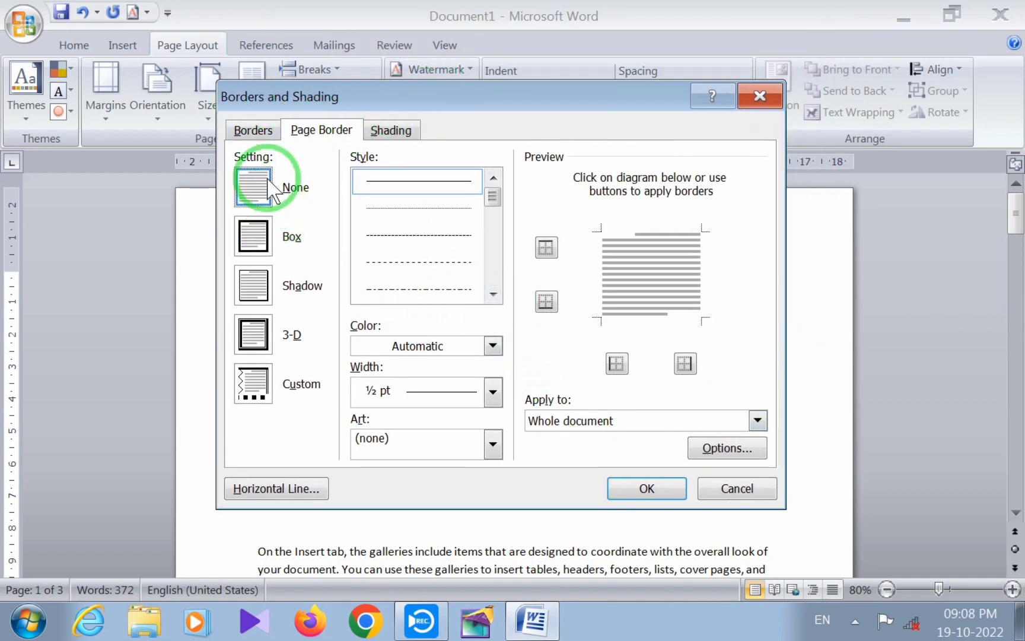
click(253, 249)
click(255, 285)
click(255, 334)
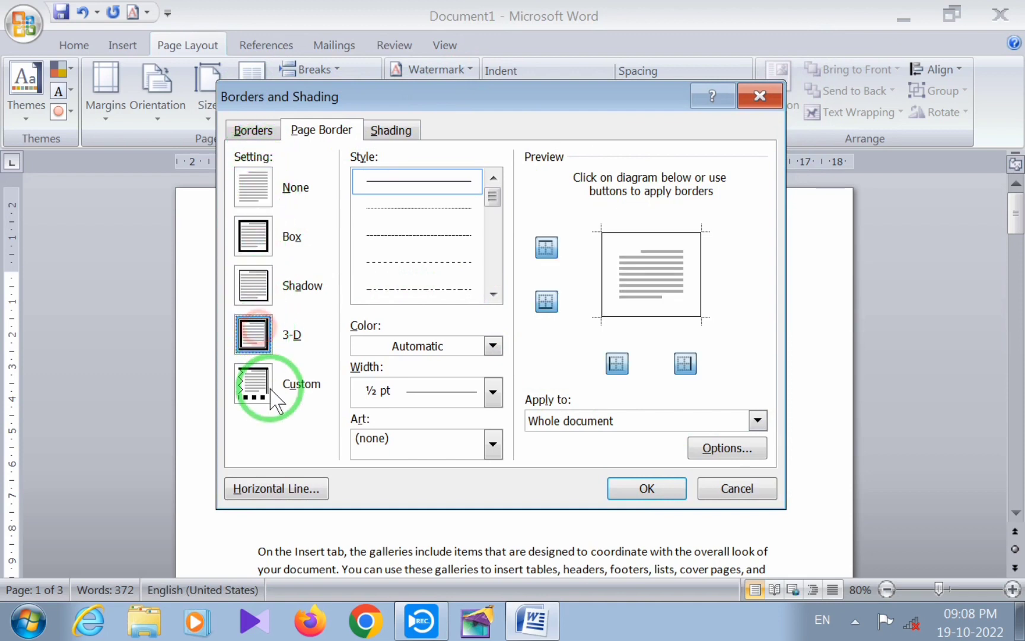
click(268, 390)
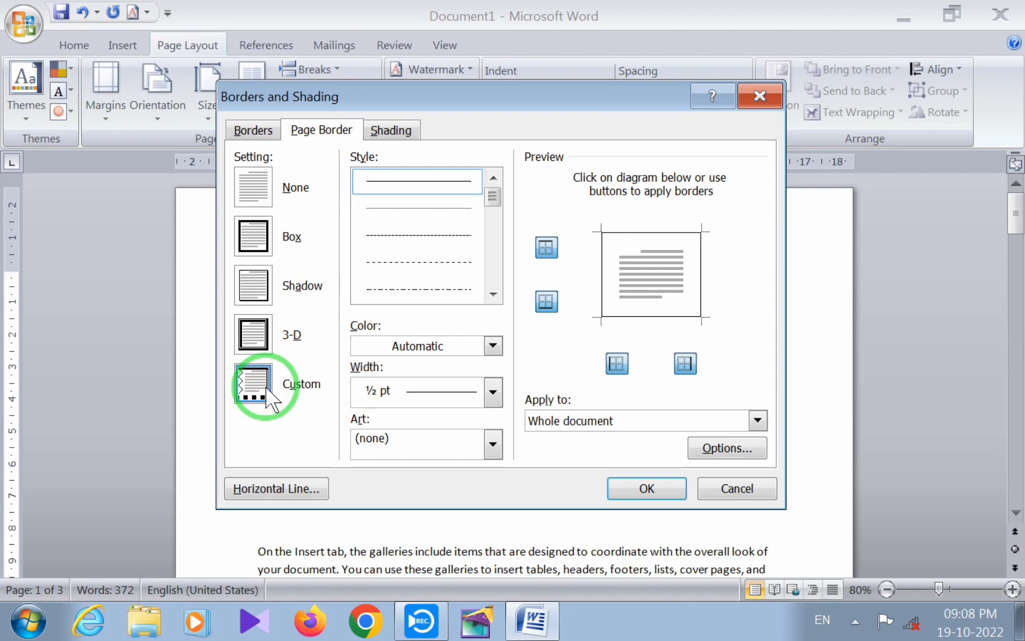
click(260, 192)
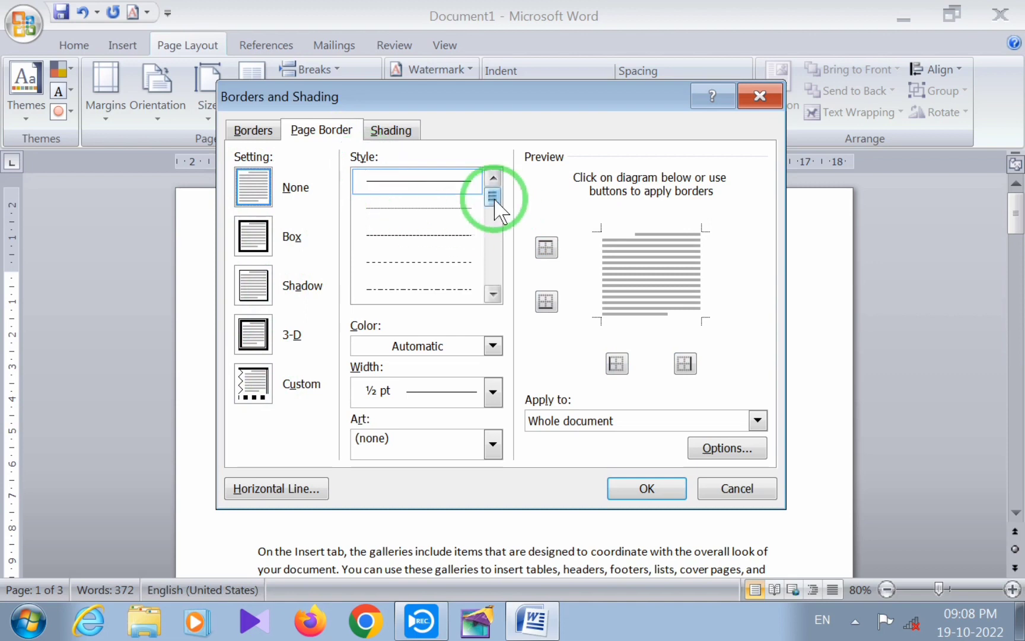
Choose the thick gray-shaded line below the striped line as the page border style
mouse_move(494, 200)
mouse_down()
mouse_move(497, 224)
mouse_move(496, 196)
mouse_up()
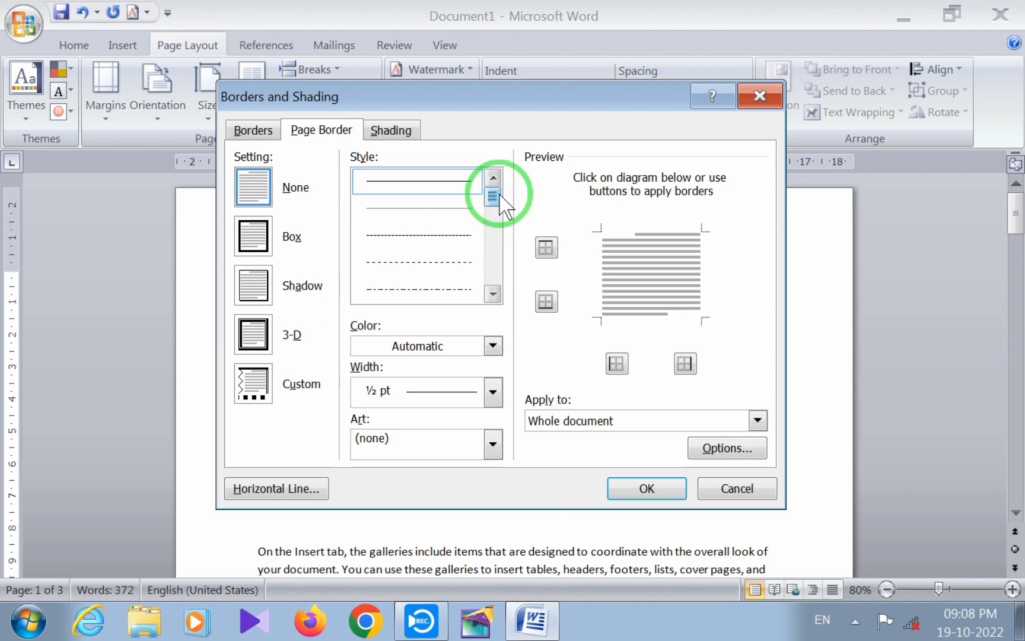
drag(499, 194, 494, 207)
drag(495, 218, 490, 267)
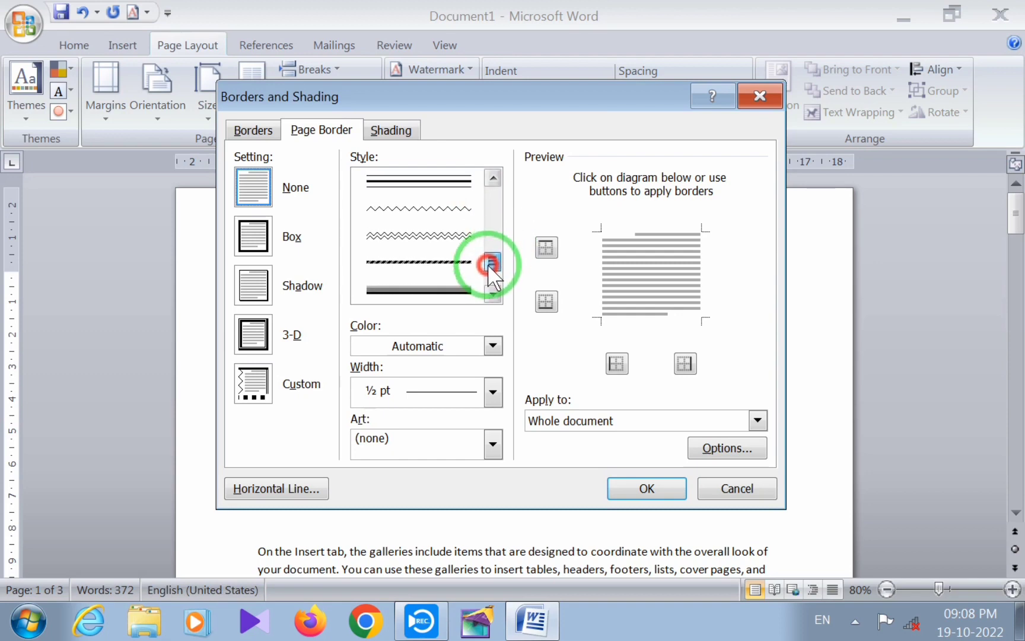
click(417, 291)
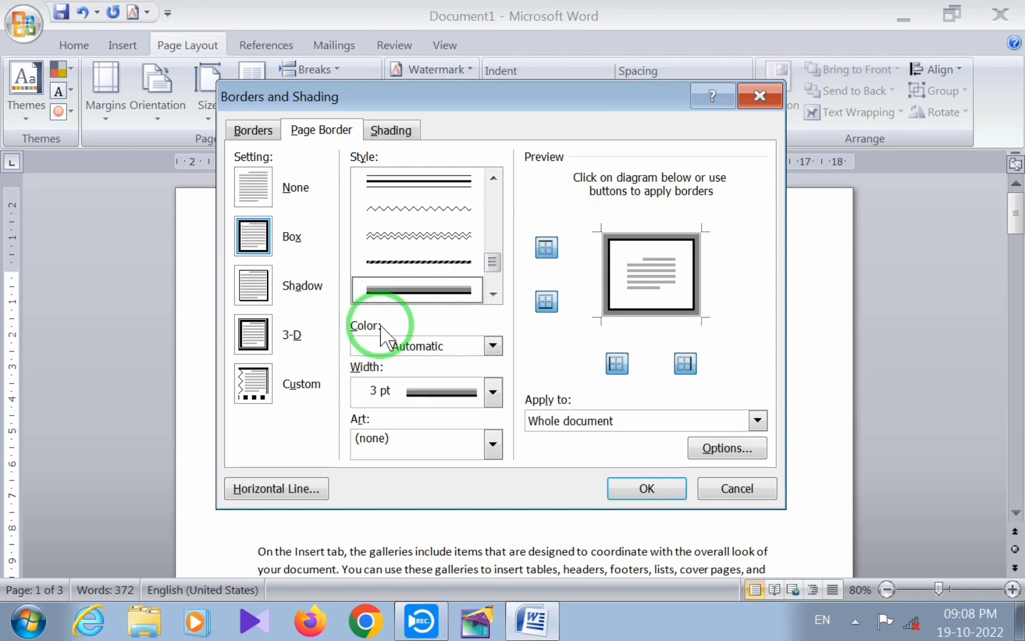
Set the page border color to standard dark blue and its width to 6 pt
click(493, 346)
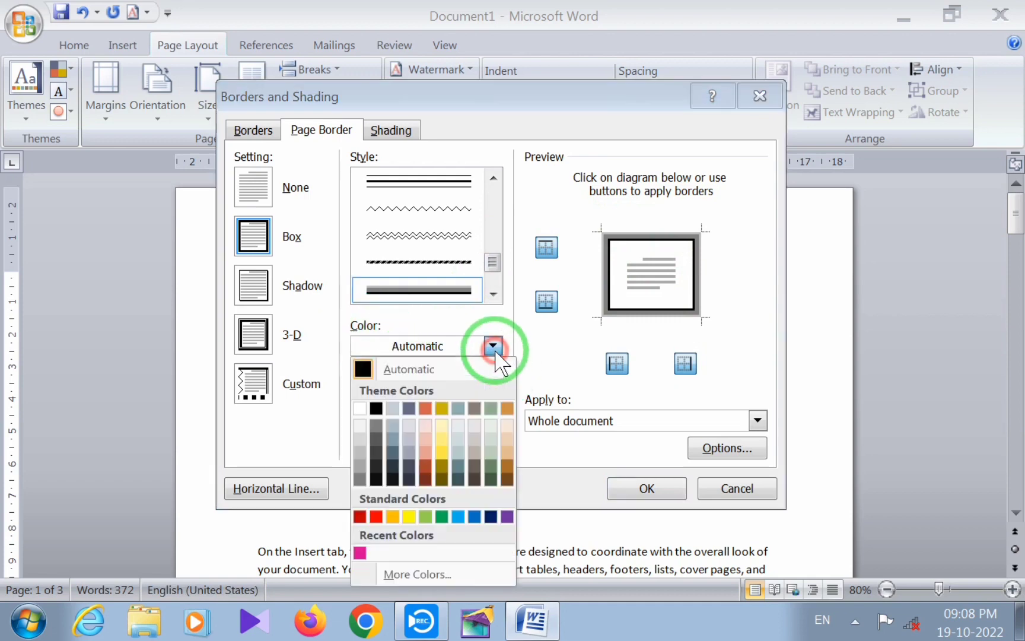
click(490, 517)
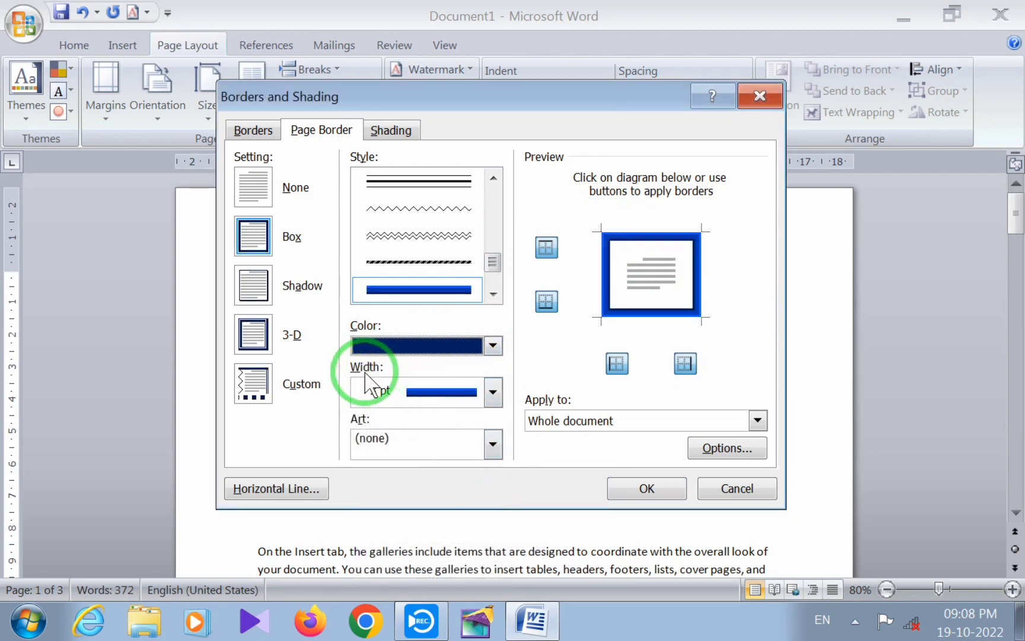
click(493, 393)
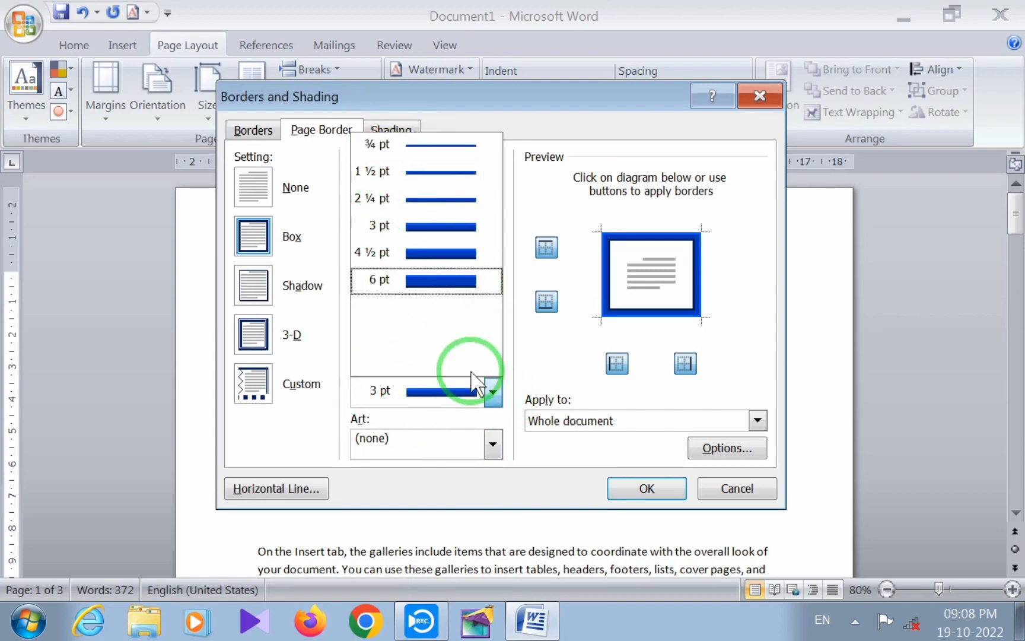
click(493, 392)
click(493, 393)
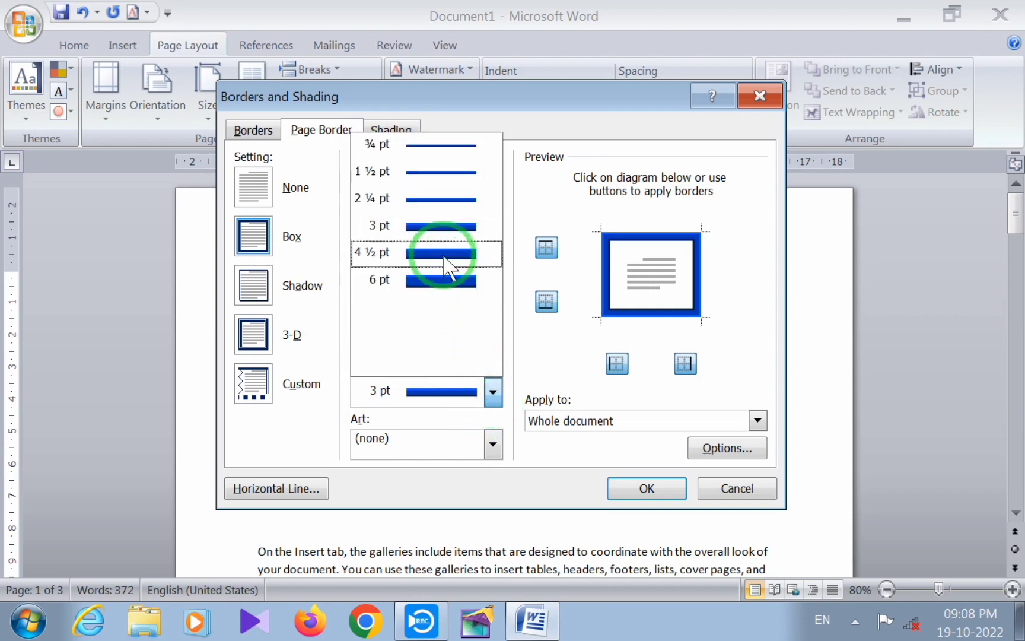
click(454, 291)
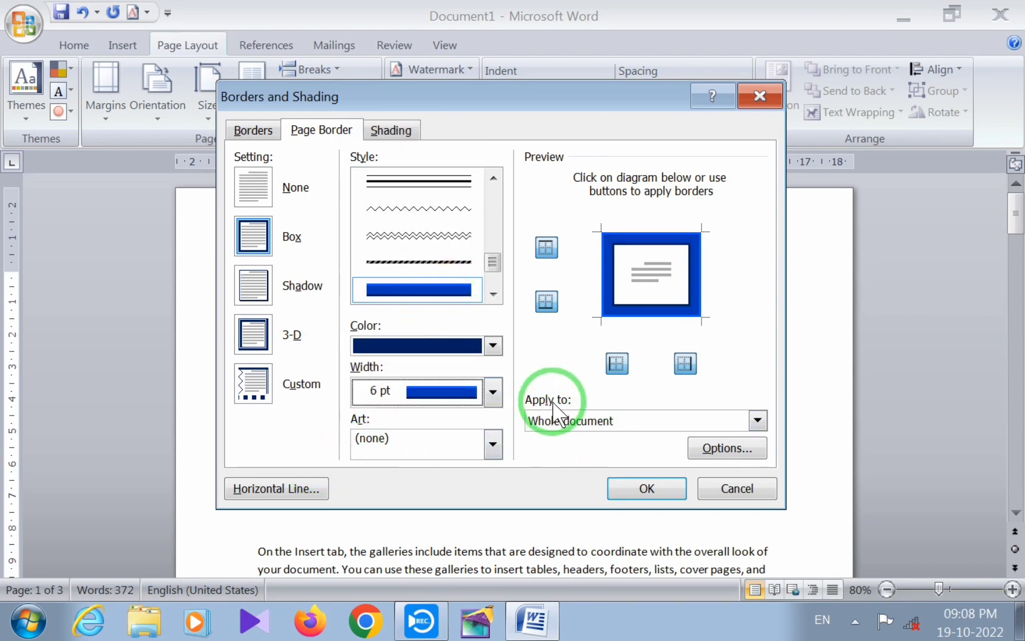
Apply the blue page border to the whole document and review it across all pages
click(759, 421)
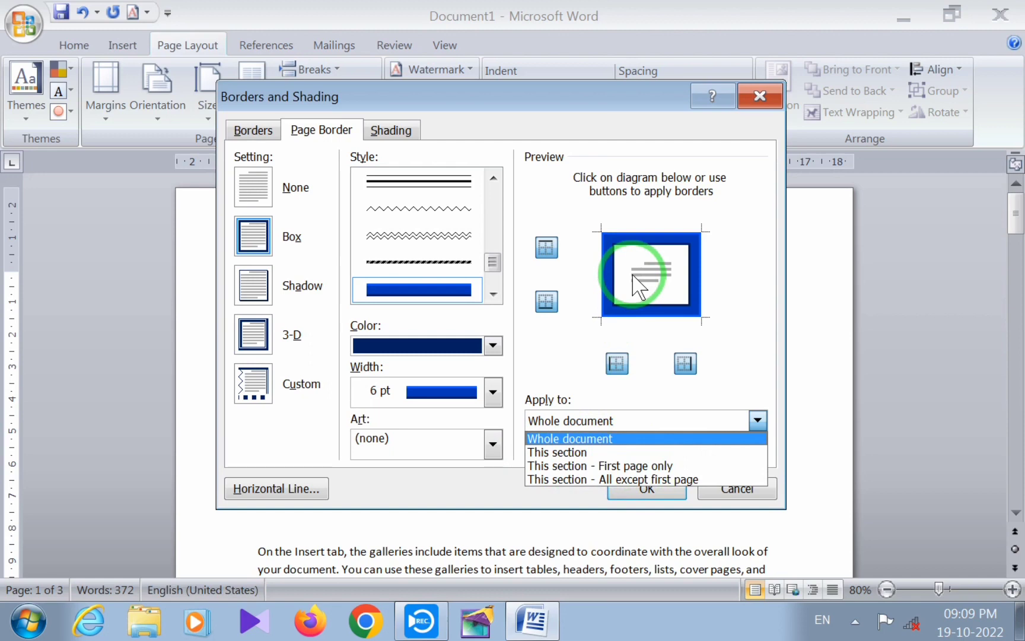
click(656, 465)
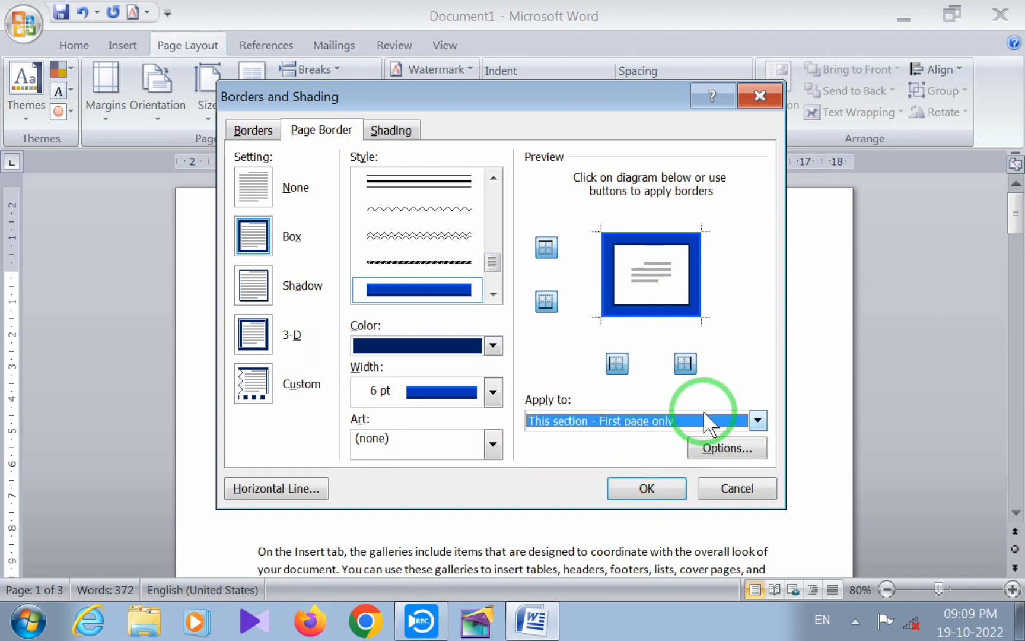
click(758, 420)
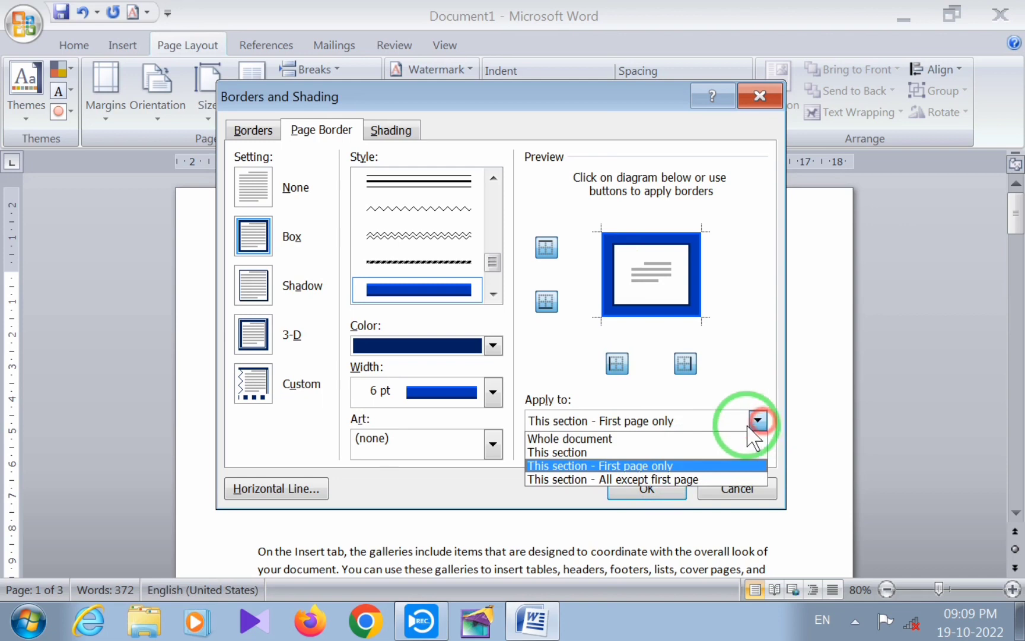
click(575, 439)
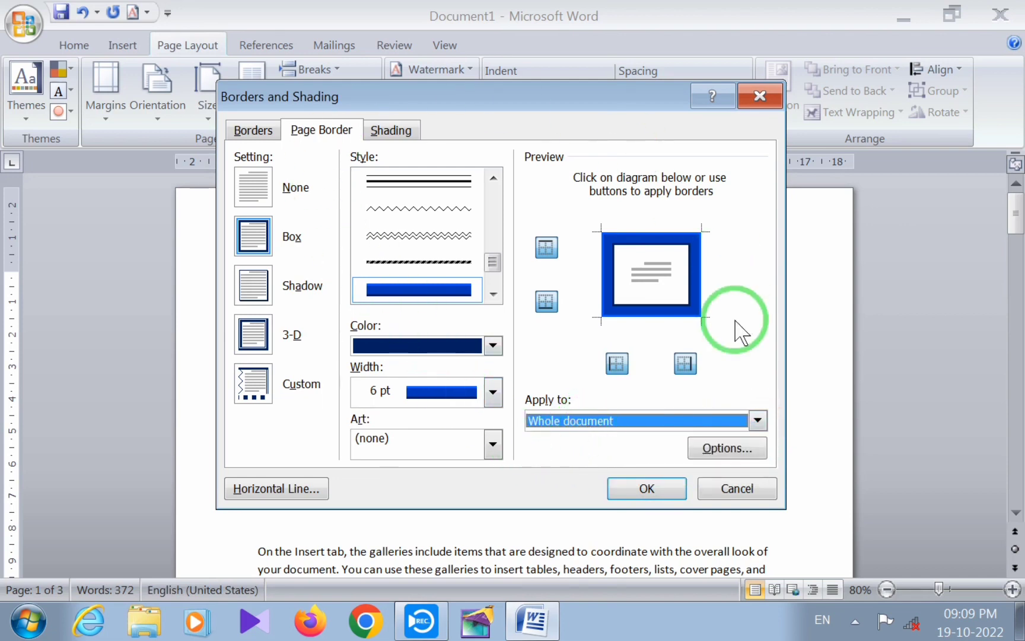
click(647, 488)
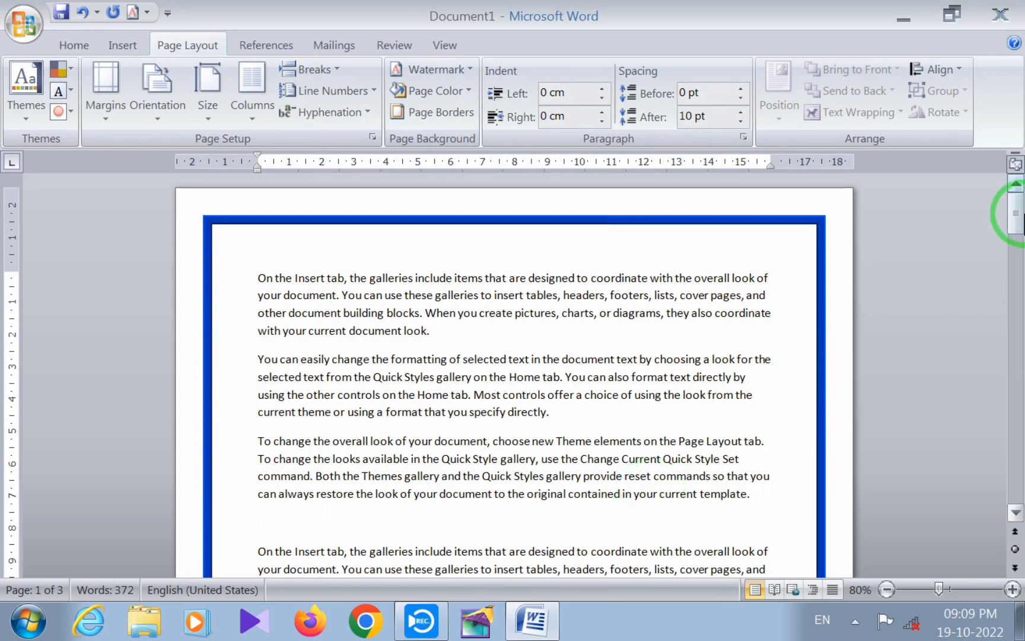
drag(1019, 219, 1020, 332)
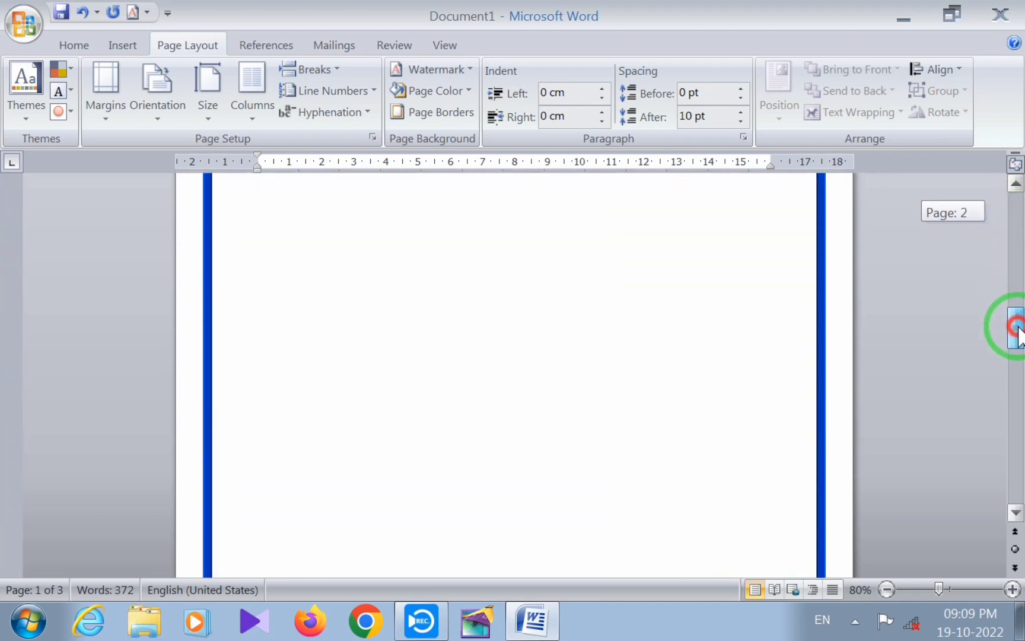
scroll(584, 359, down, 4)
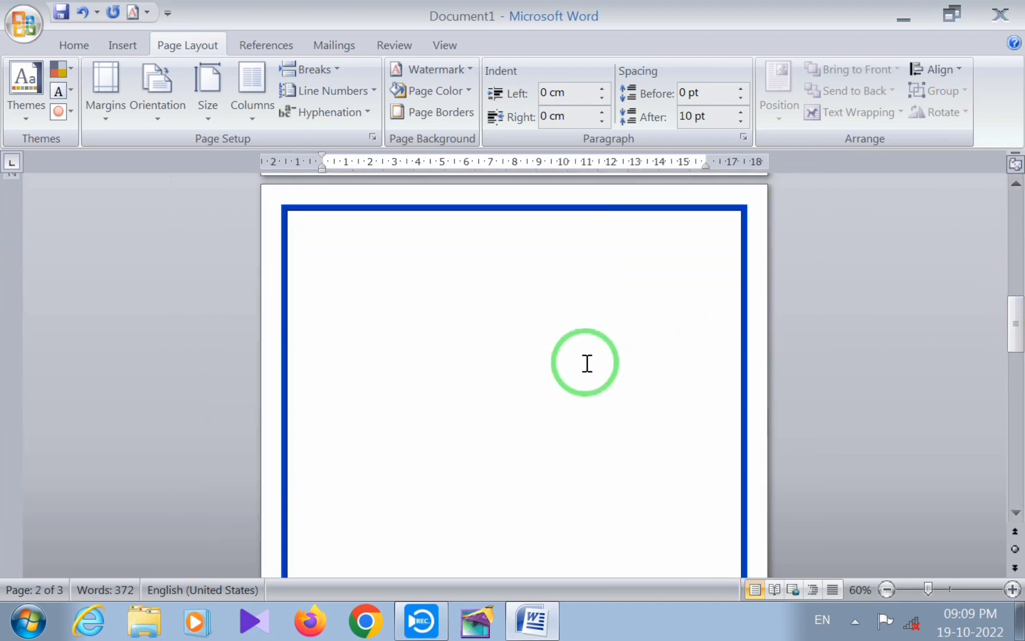
scroll(581, 359, down, 1)
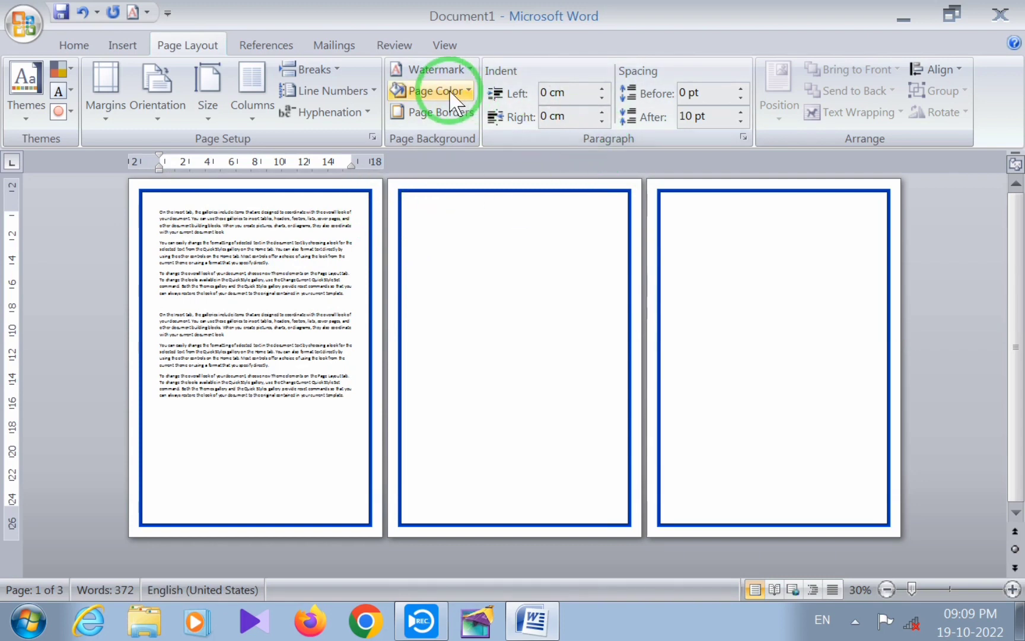
Reopen the page border settings and choose the red apples art as the border
click(440, 113)
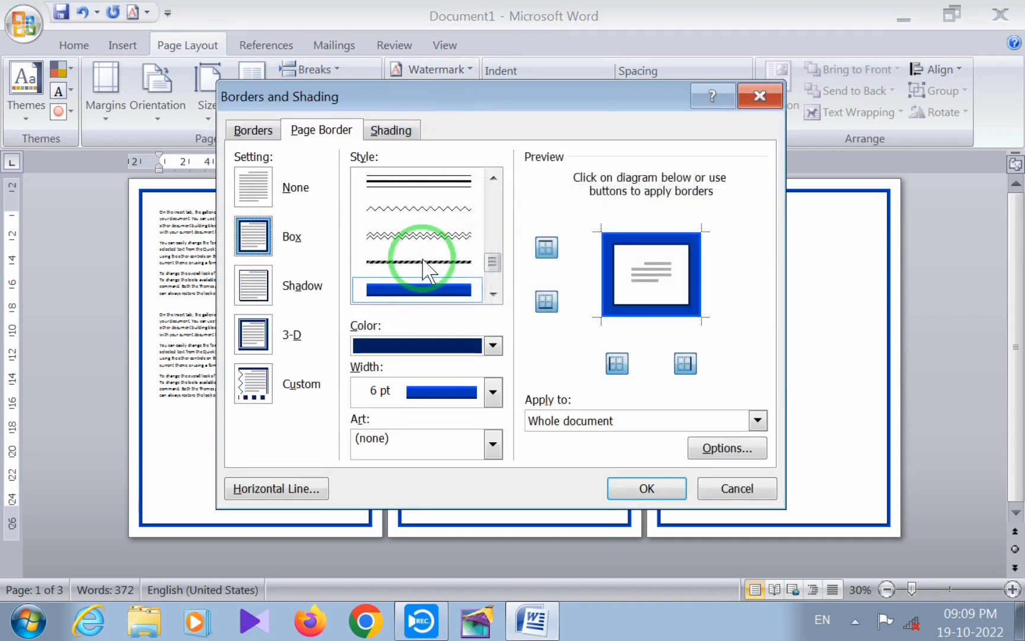
drag(494, 95, 516, 59)
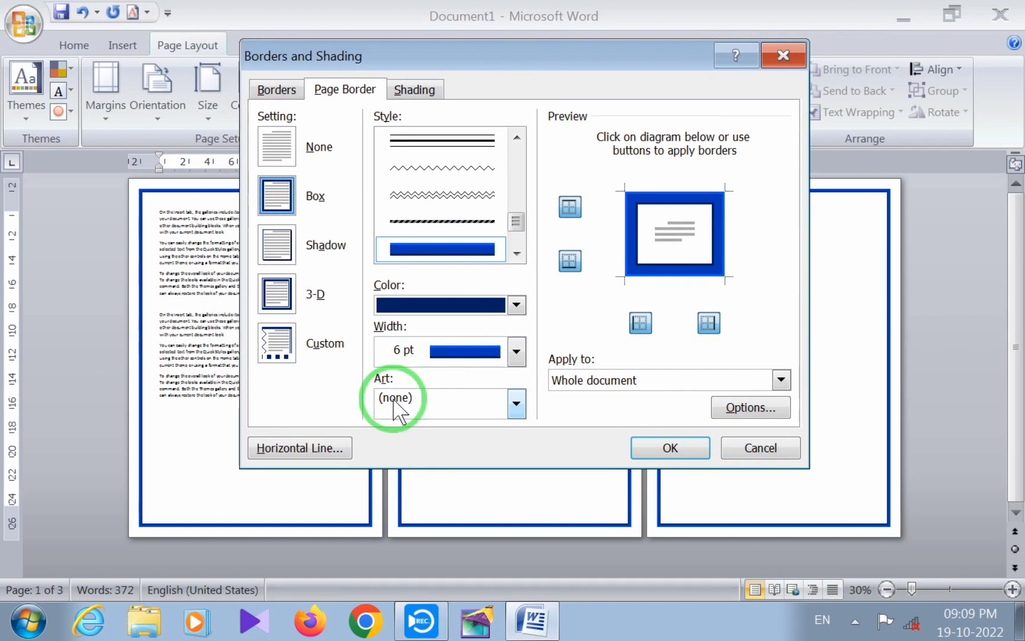
click(516, 404)
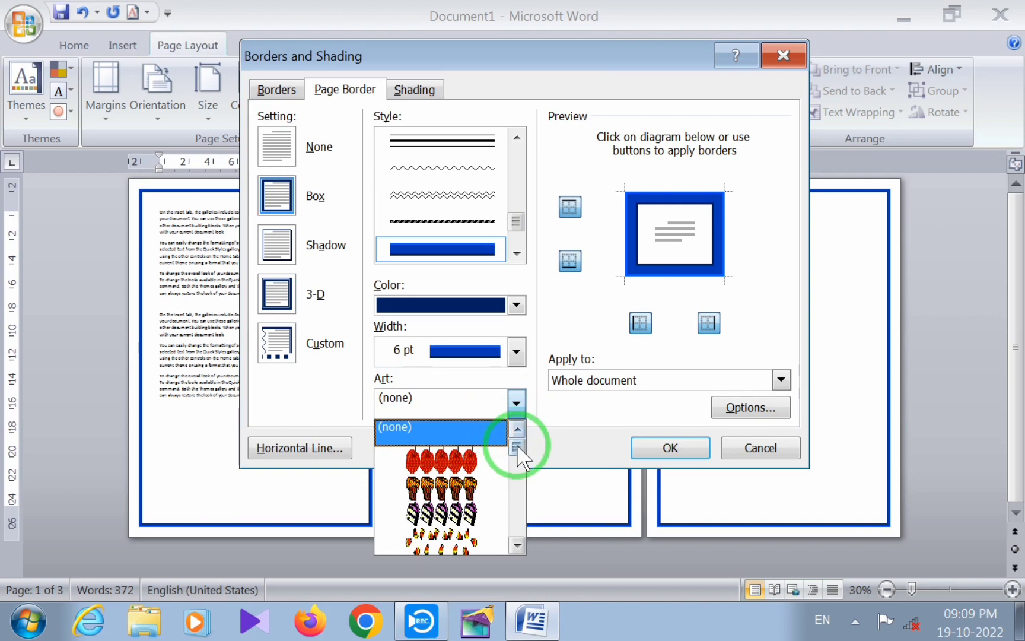
mouse_move(517, 451)
mouse_down()
mouse_move(521, 513)
mouse_move(525, 444)
mouse_up()
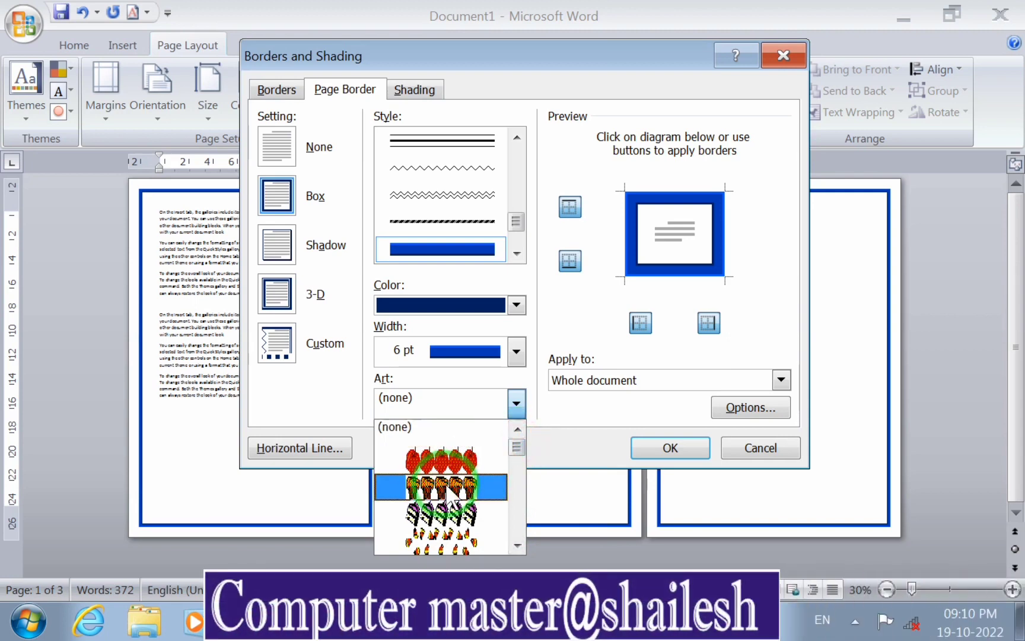
click(434, 460)
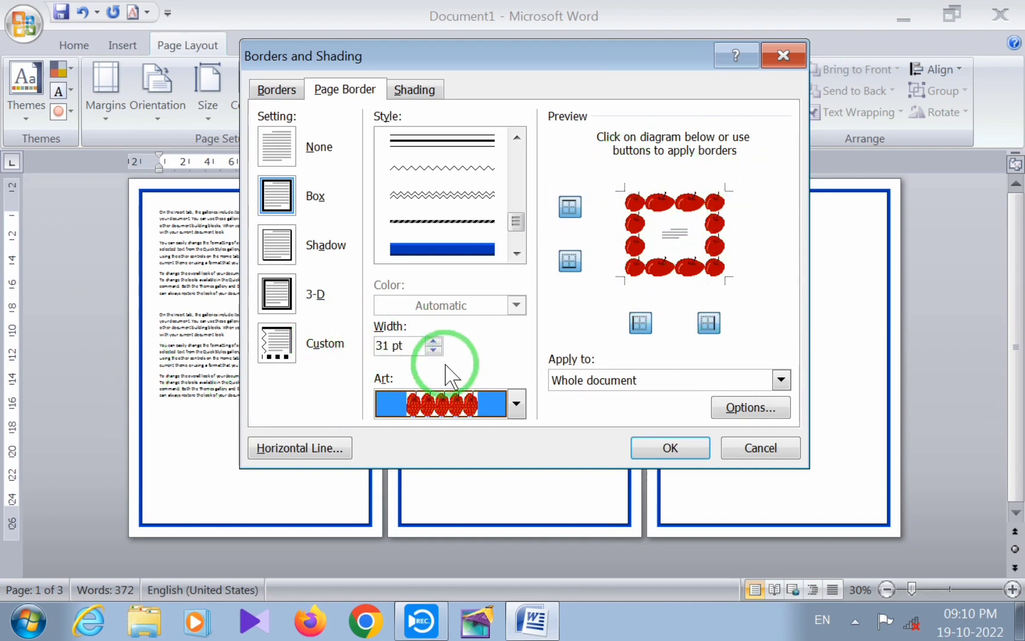
Reduce the apple border's width to 24 pt, apply it to the whole document and view it up close
click(434, 350)
click(434, 351)
click(433, 350)
click(434, 351)
click(434, 350)
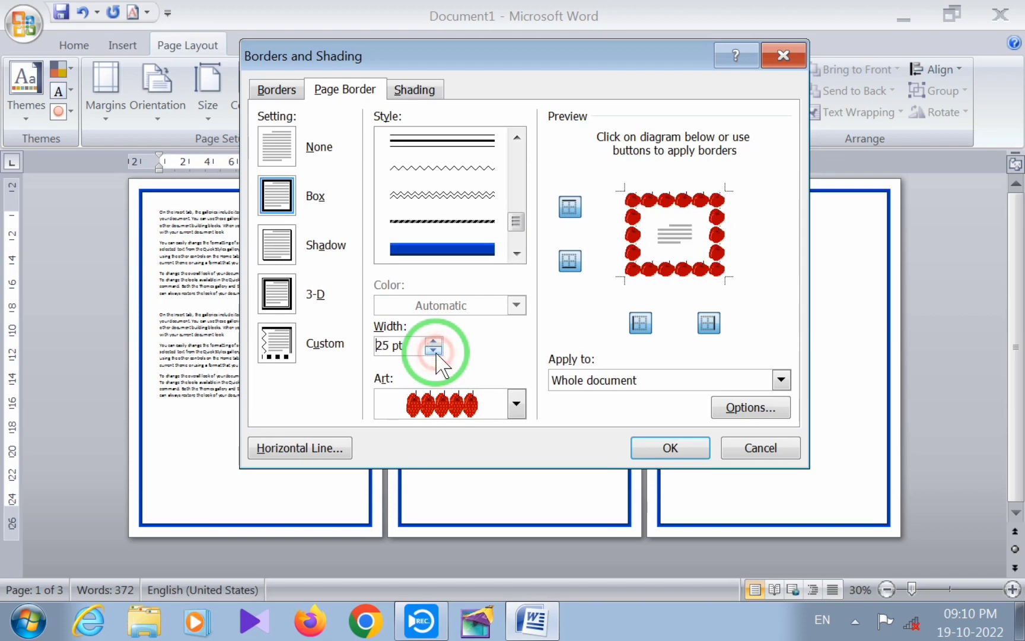
click(434, 350)
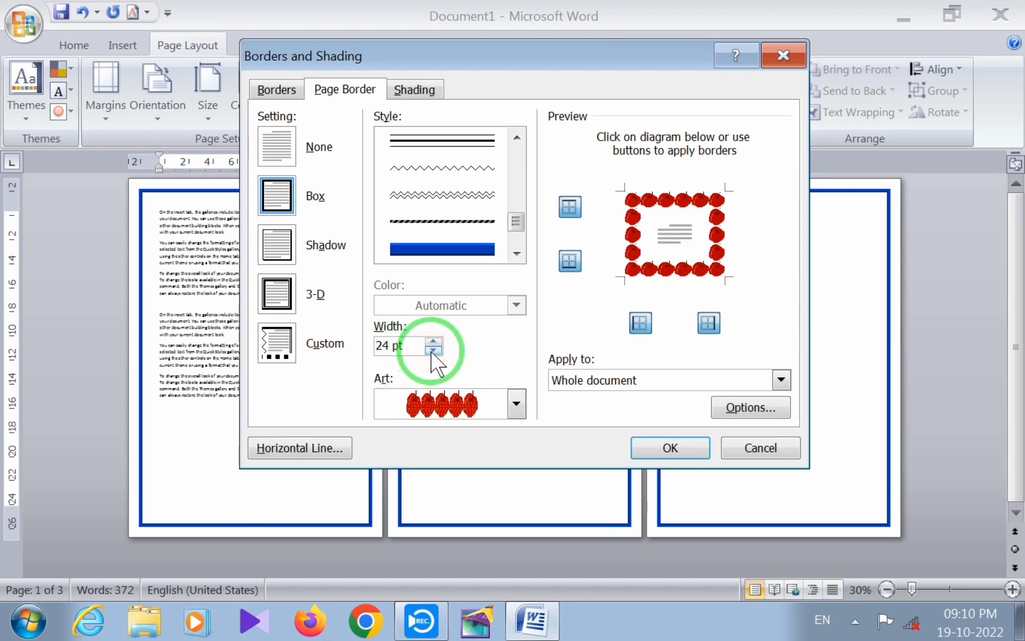
click(670, 440)
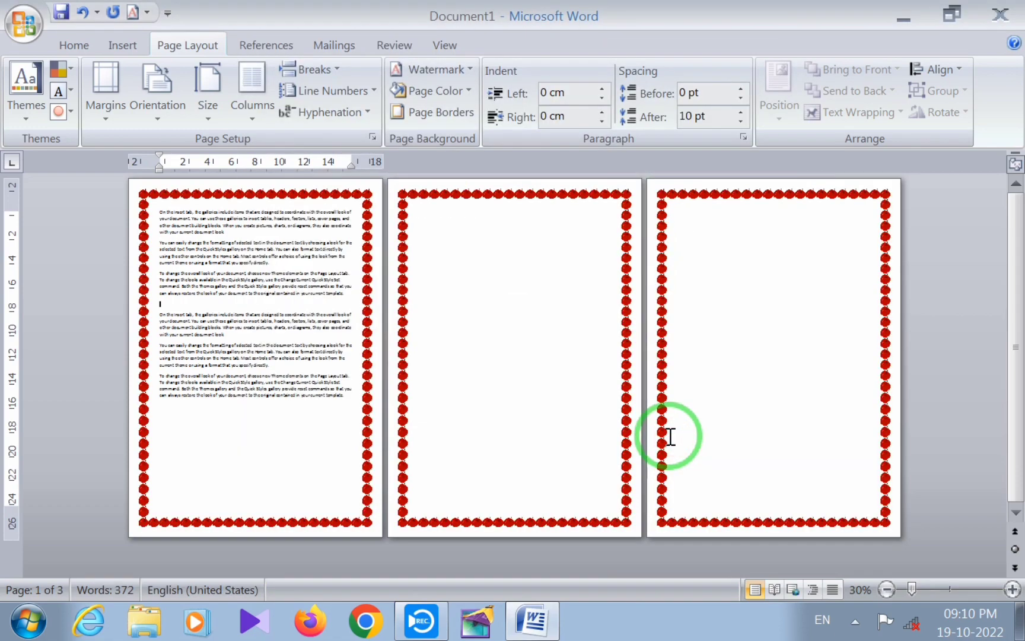
scroll(422, 415, up, 4)
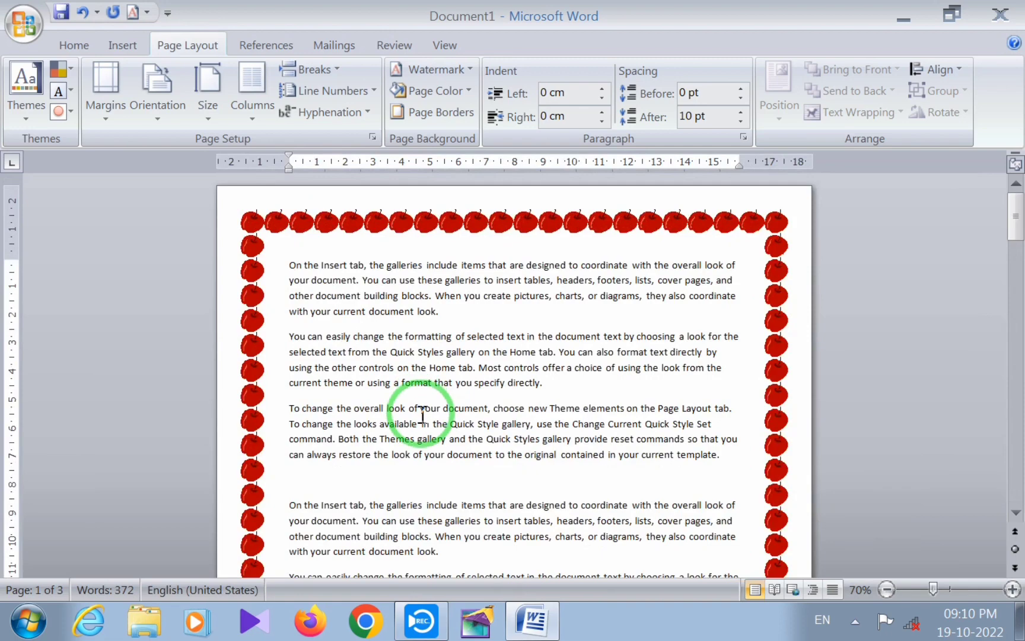
Change the page border art to black music notes for the whole document and review the pages
scroll(422, 416, down, 10)
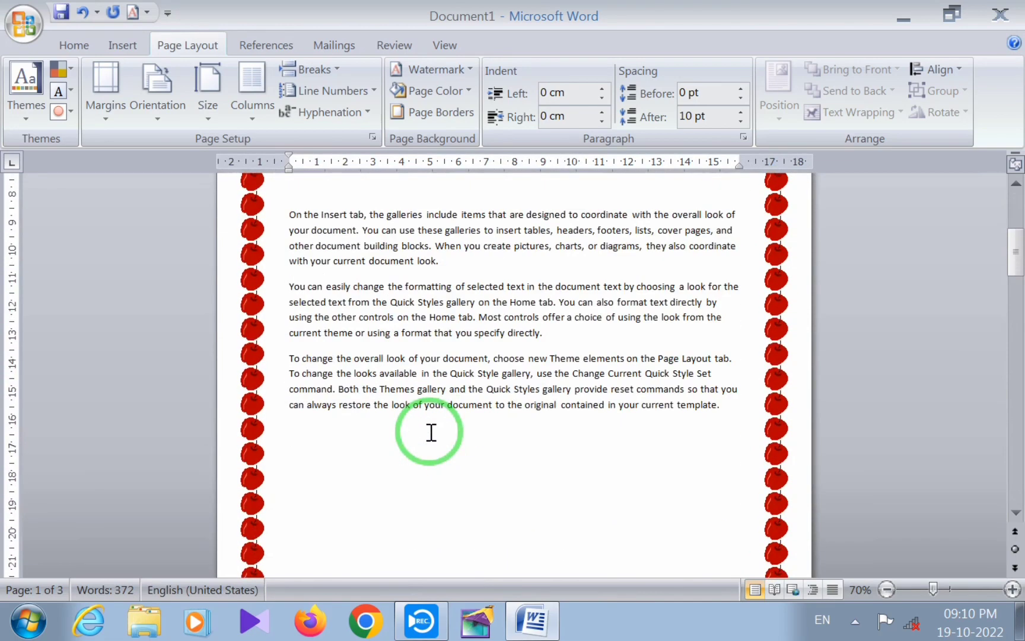
scroll(431, 443, down, 8)
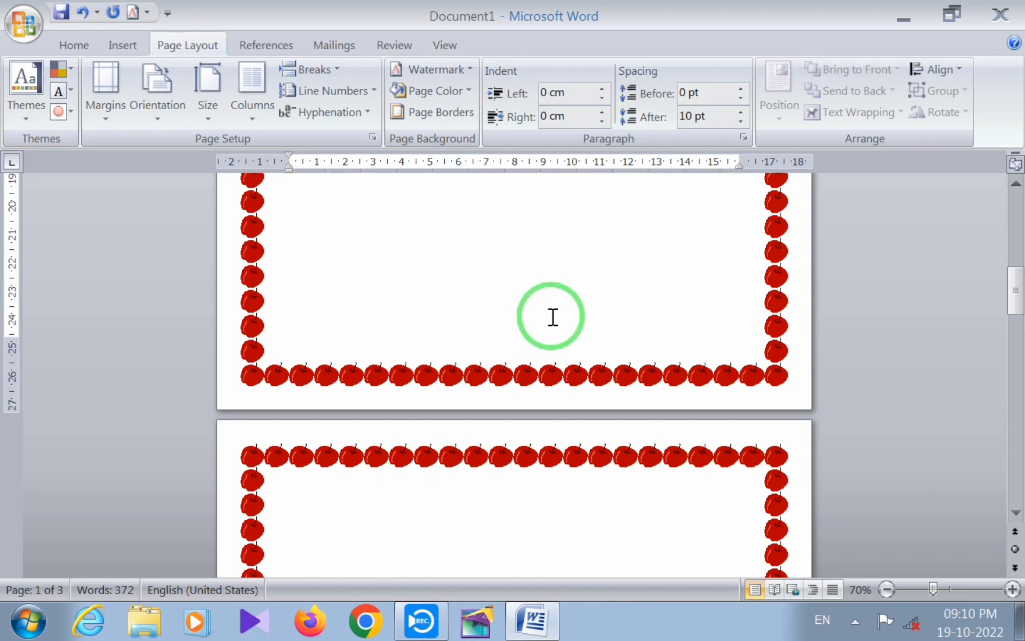
click(449, 119)
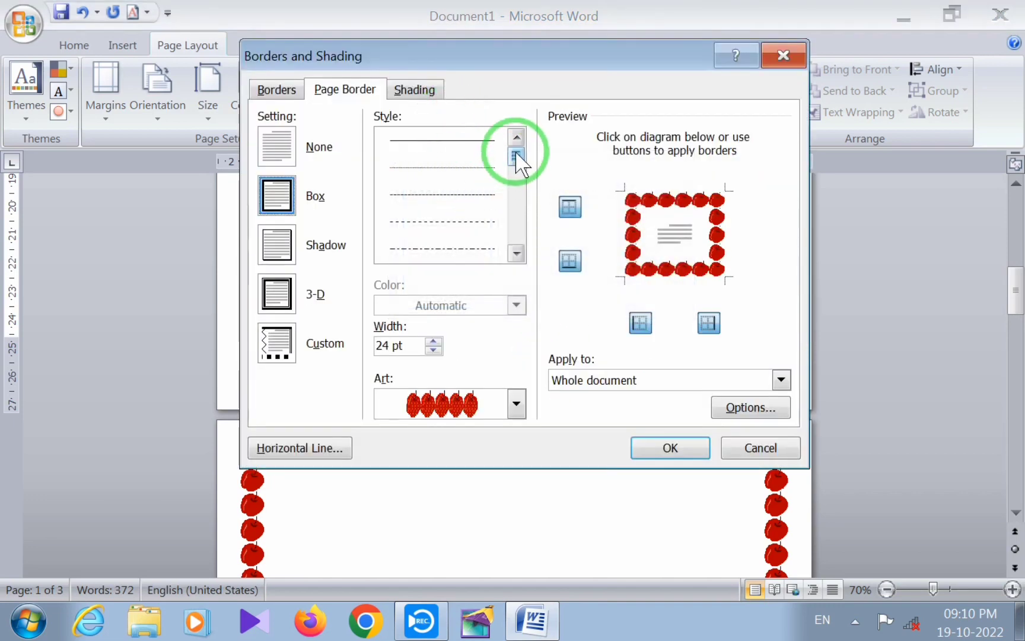
mouse_move(518, 163)
mouse_down()
mouse_move(517, 201)
mouse_move(520, 170)
mouse_up()
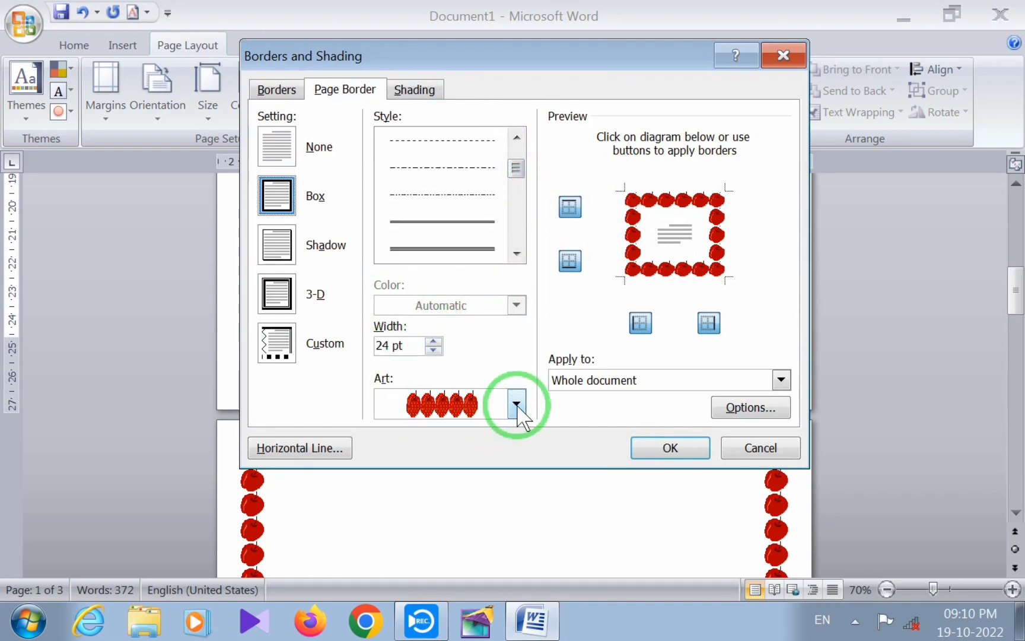
click(517, 403)
drag(518, 442, 540, 501)
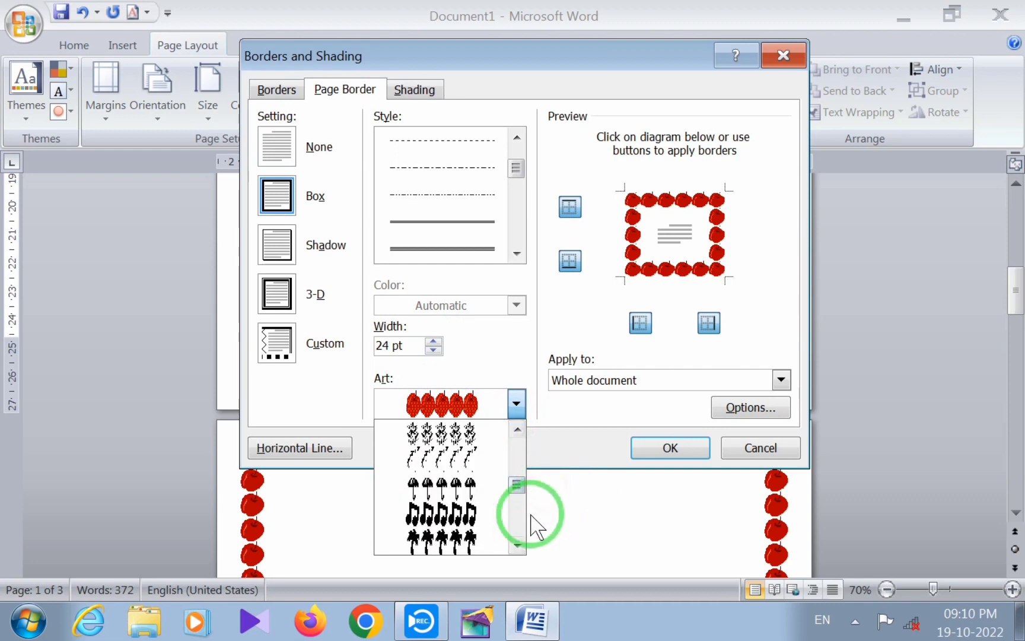
click(457, 510)
click(668, 449)
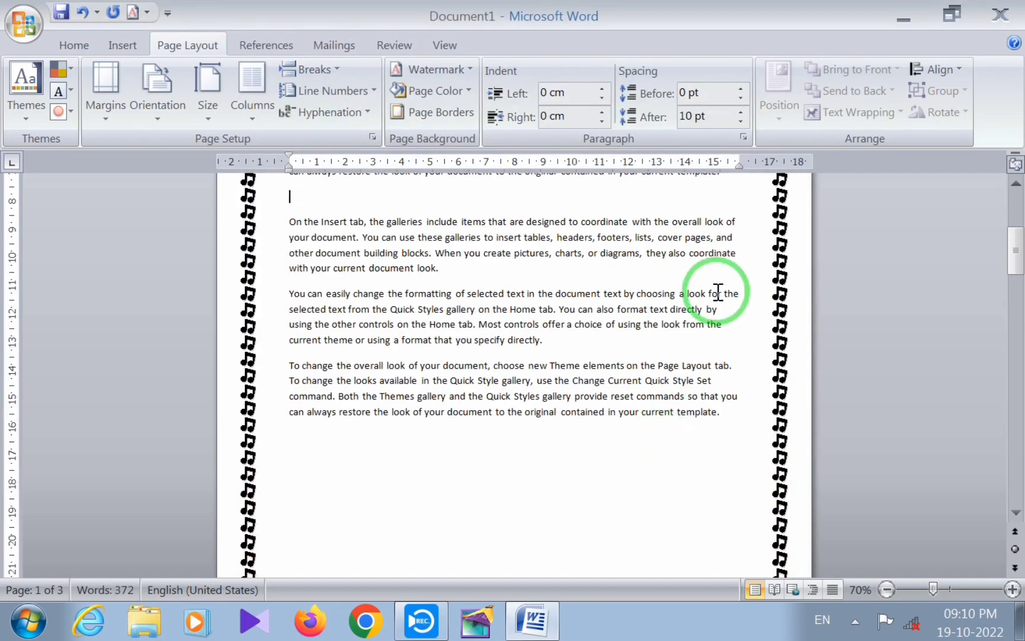
scroll(487, 251, up, 6)
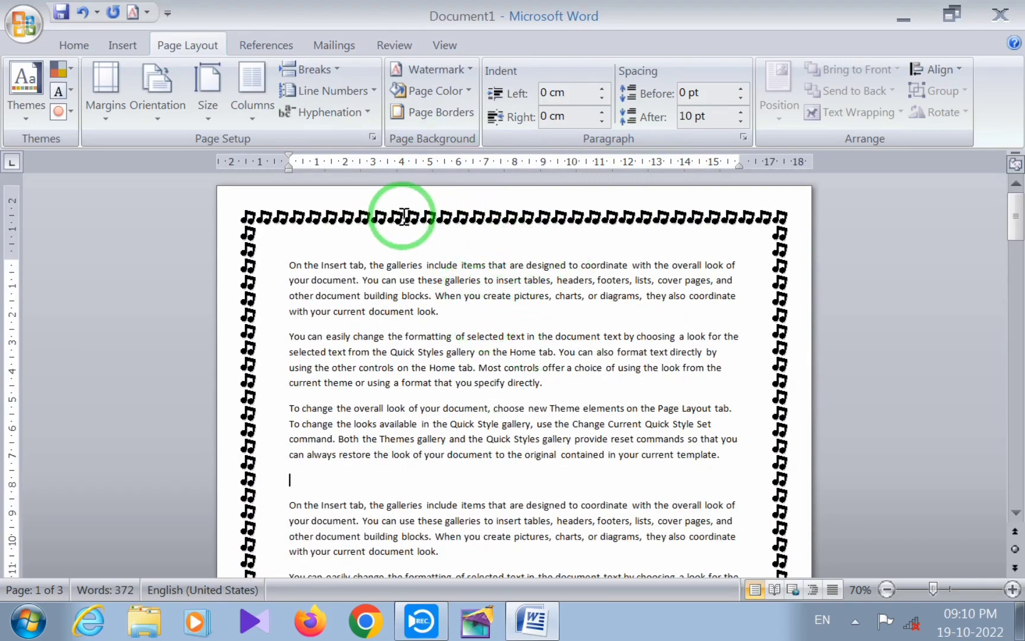
scroll(425, 267, down, 4)
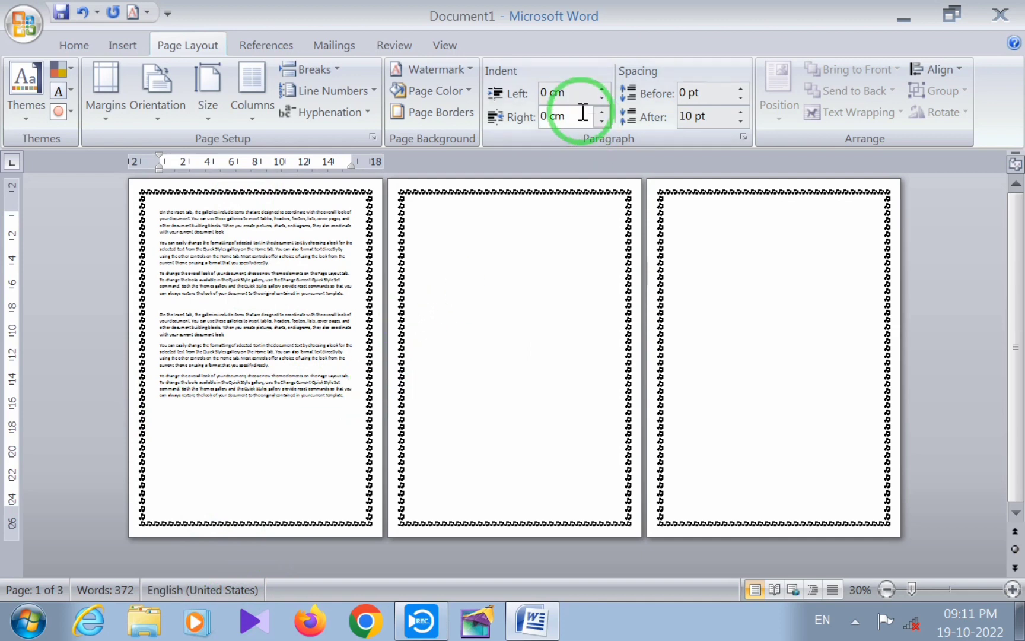
Remove the top and bottom sides of the music-note page border and apply the change to the whole document
click(449, 109)
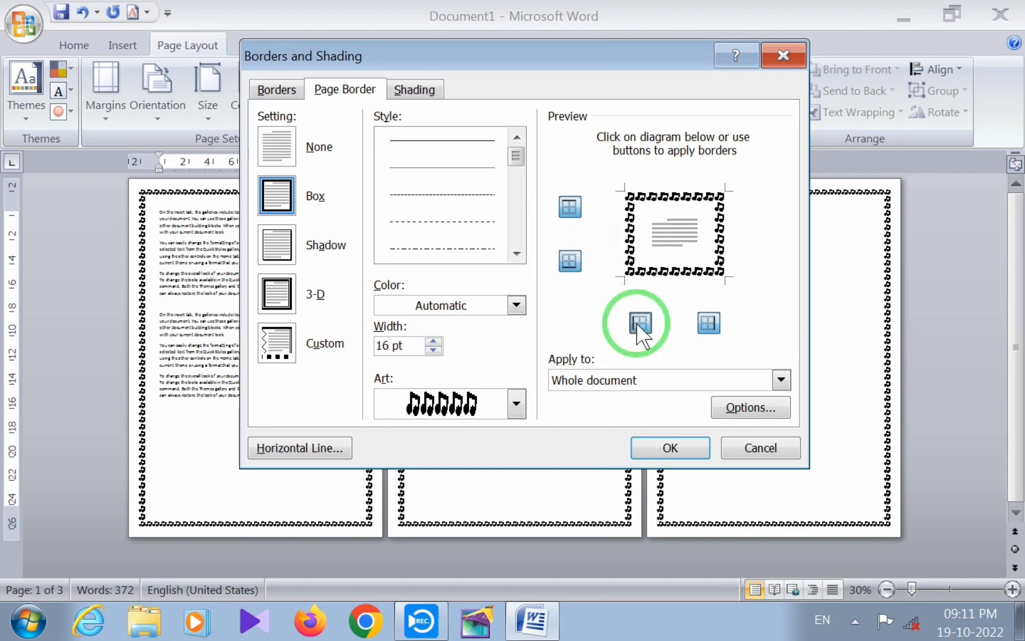
click(570, 207)
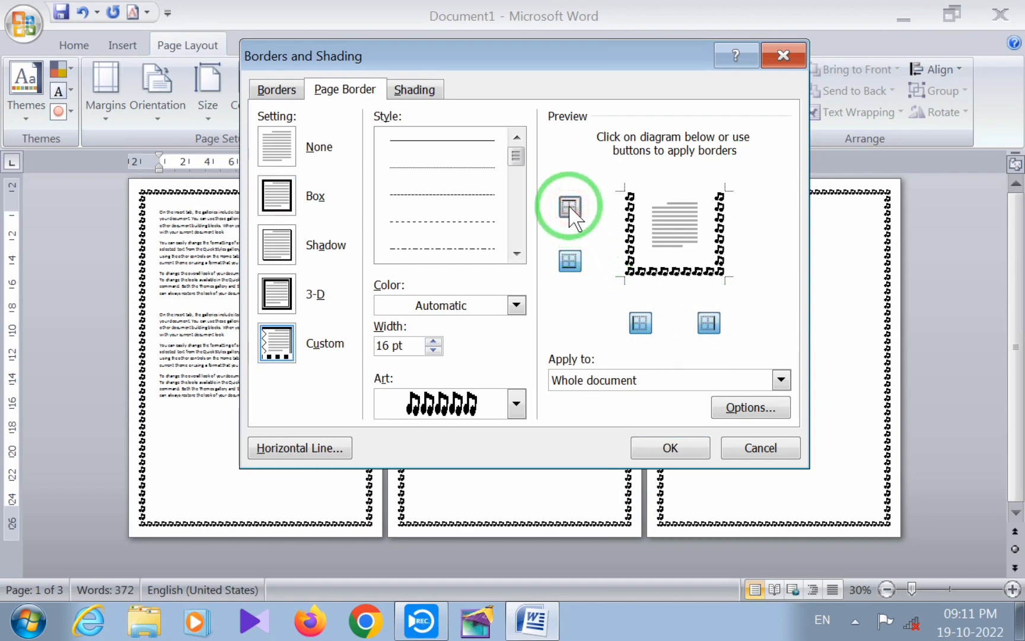
click(567, 261)
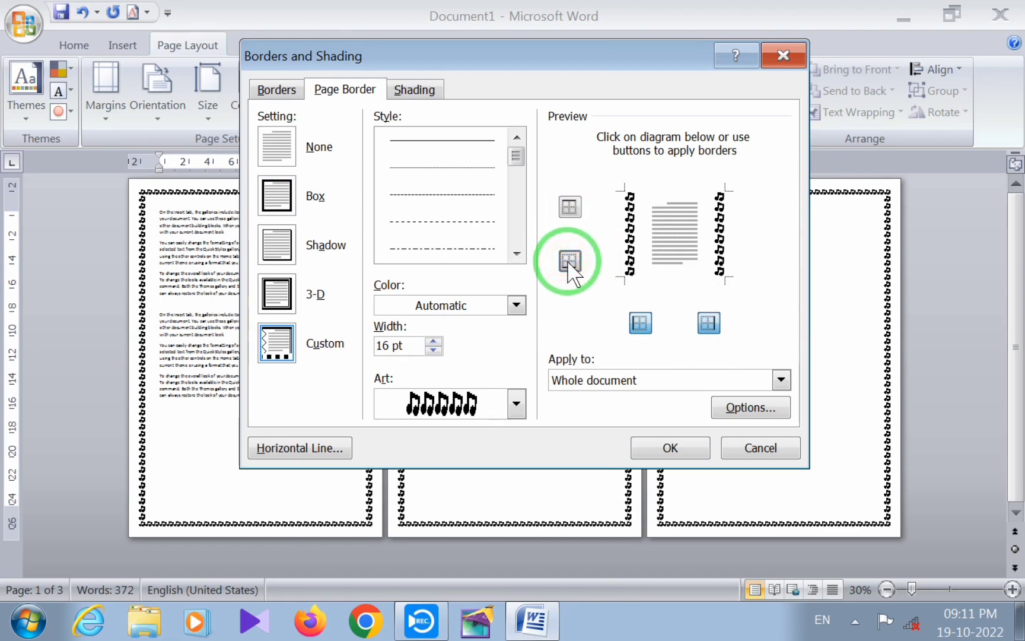
click(673, 448)
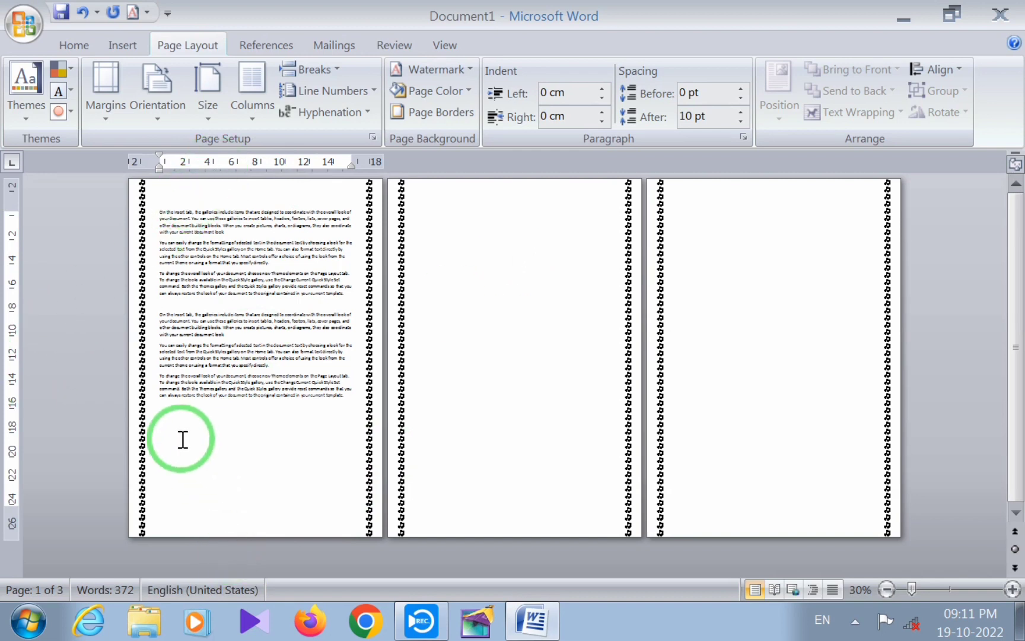
Change the page border art to red apples and restore its top and bottom sides
click(448, 111)
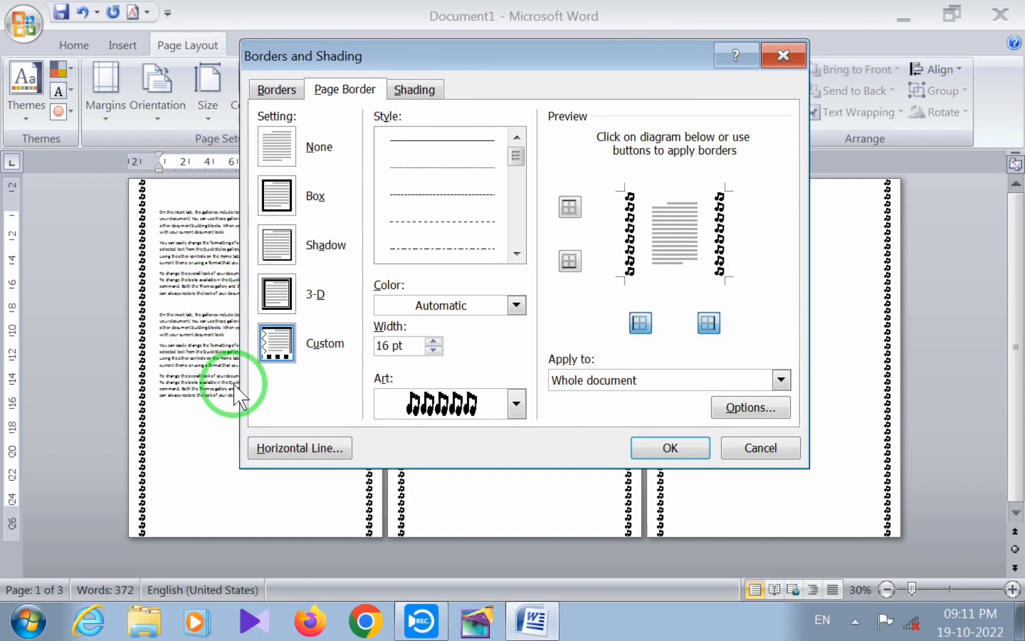
click(516, 404)
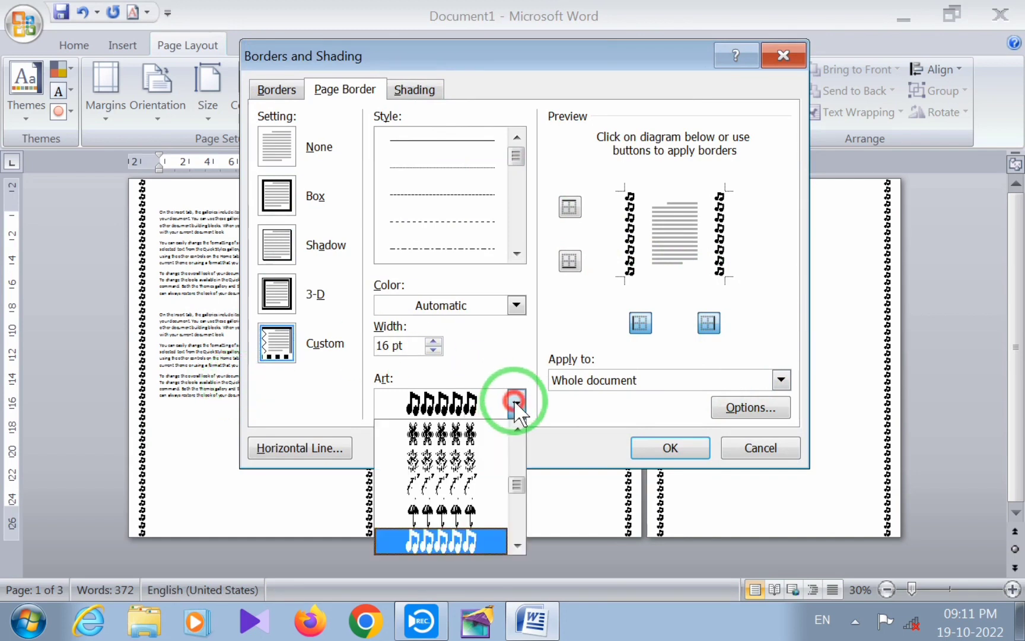
drag(517, 485, 521, 435)
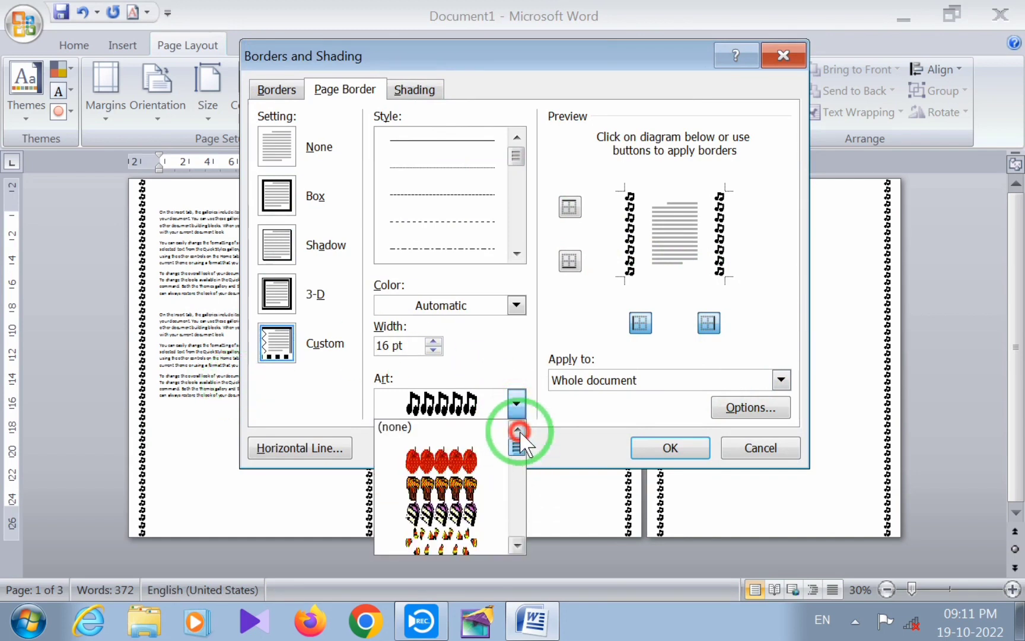
click(446, 463)
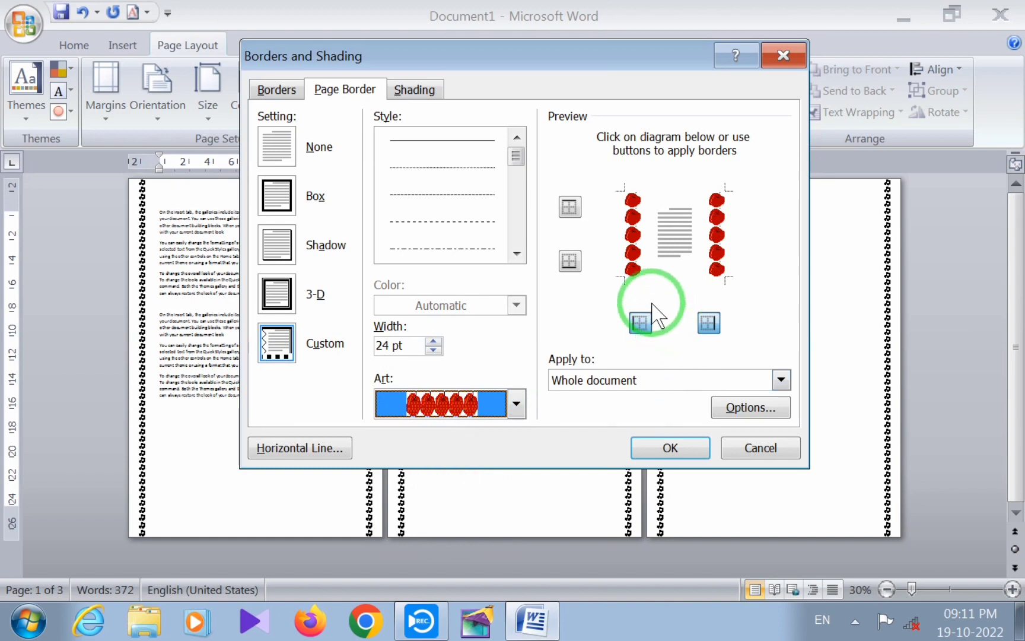
click(570, 261)
click(569, 207)
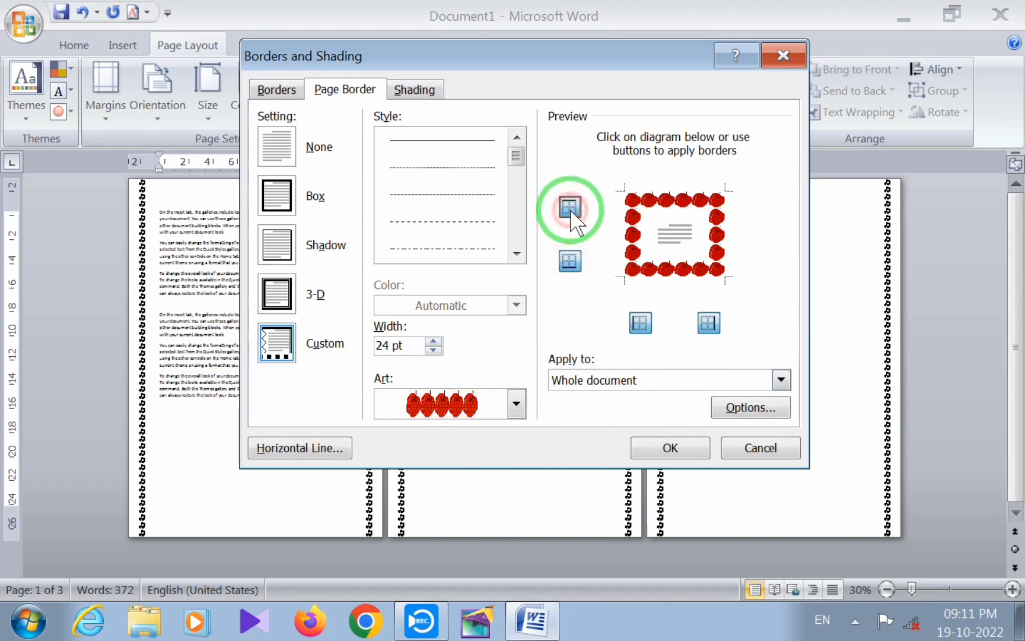
click(569, 261)
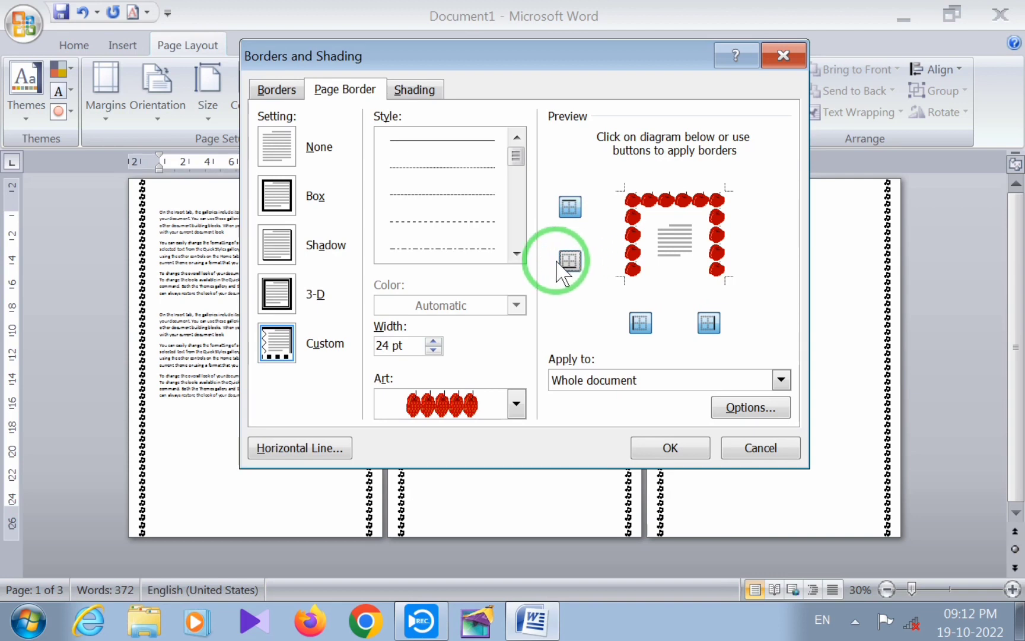
click(569, 261)
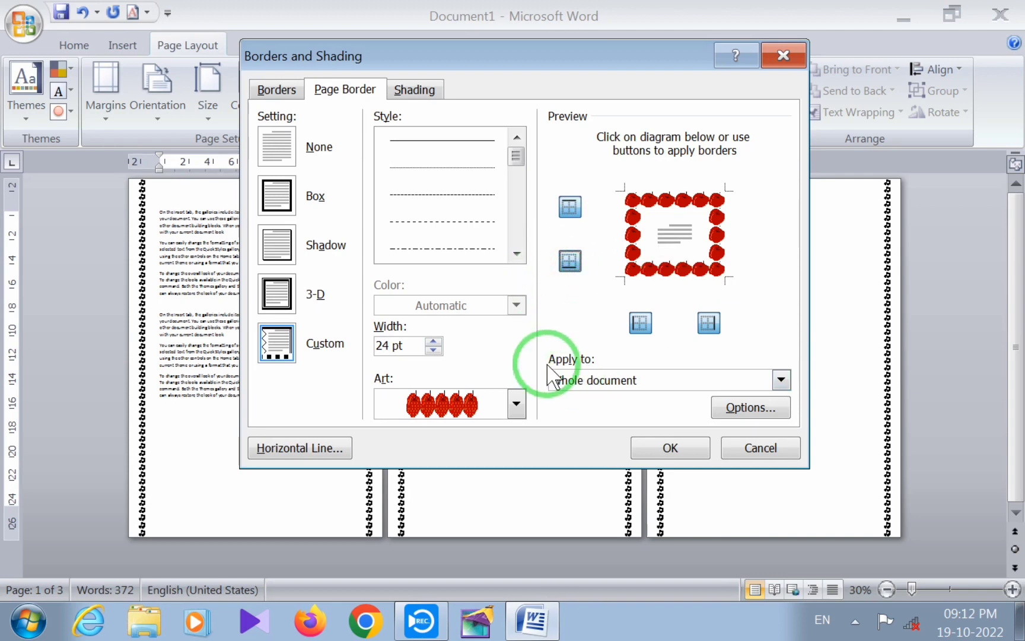
Apply the apple border with the option "This section - First page only"
click(780, 380)
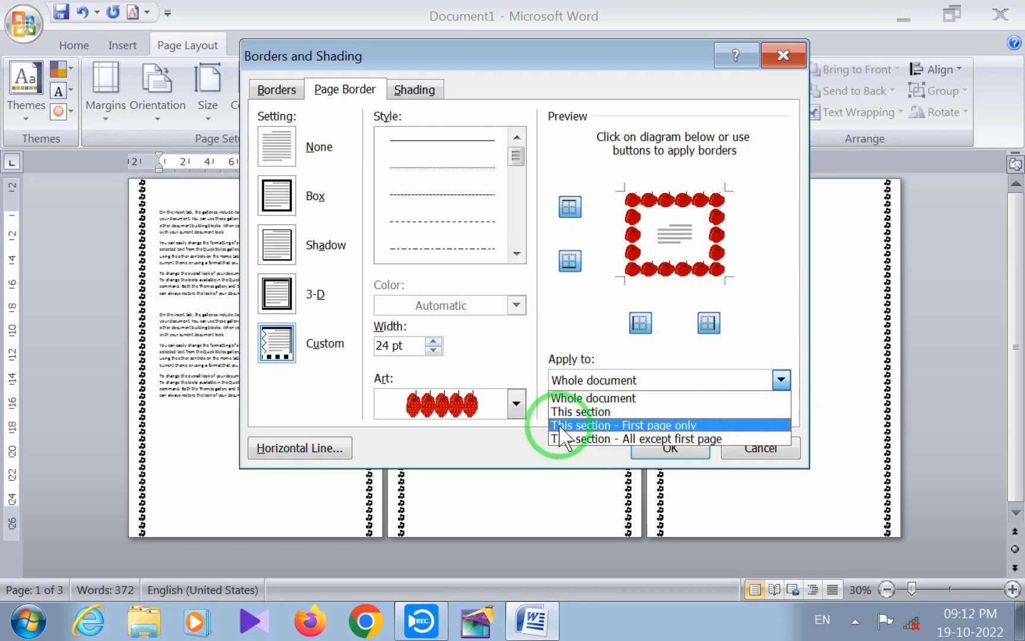
click(655, 425)
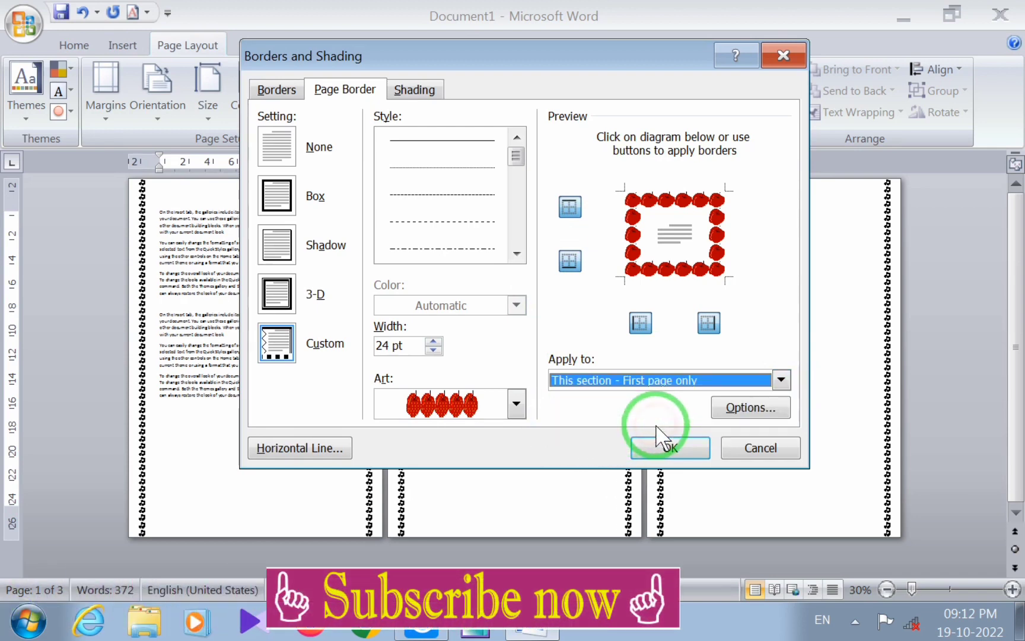
click(659, 450)
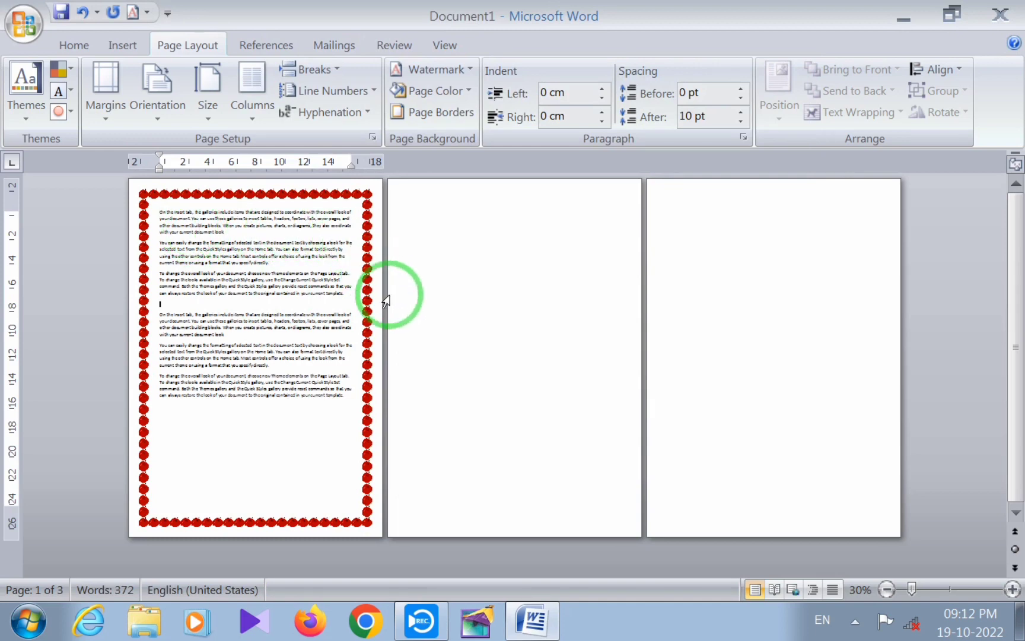
Reopen the page border settings and apply the apple border to the whole document
click(444, 112)
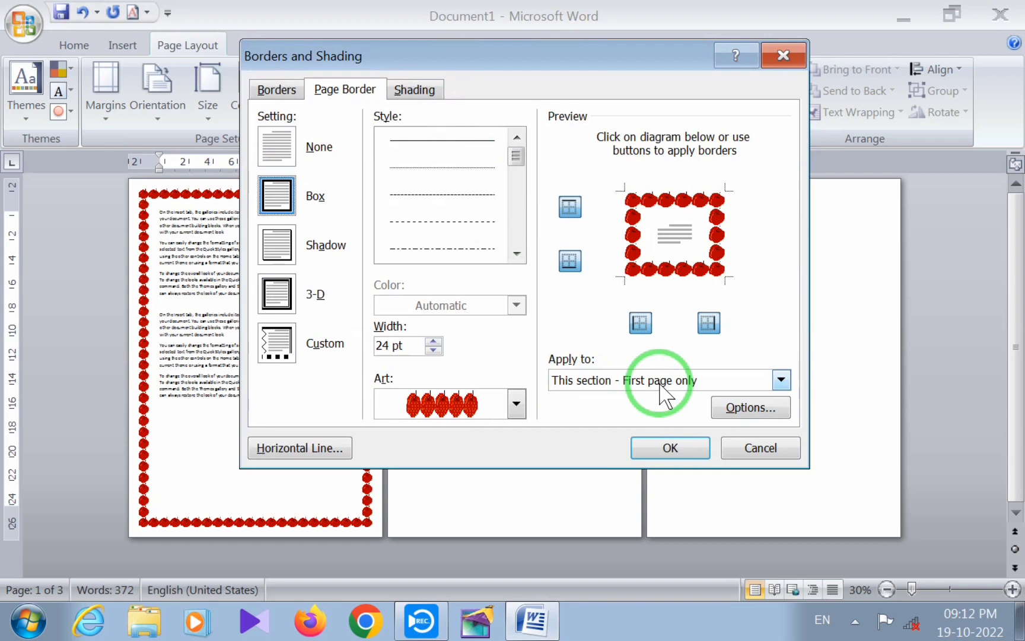
click(781, 379)
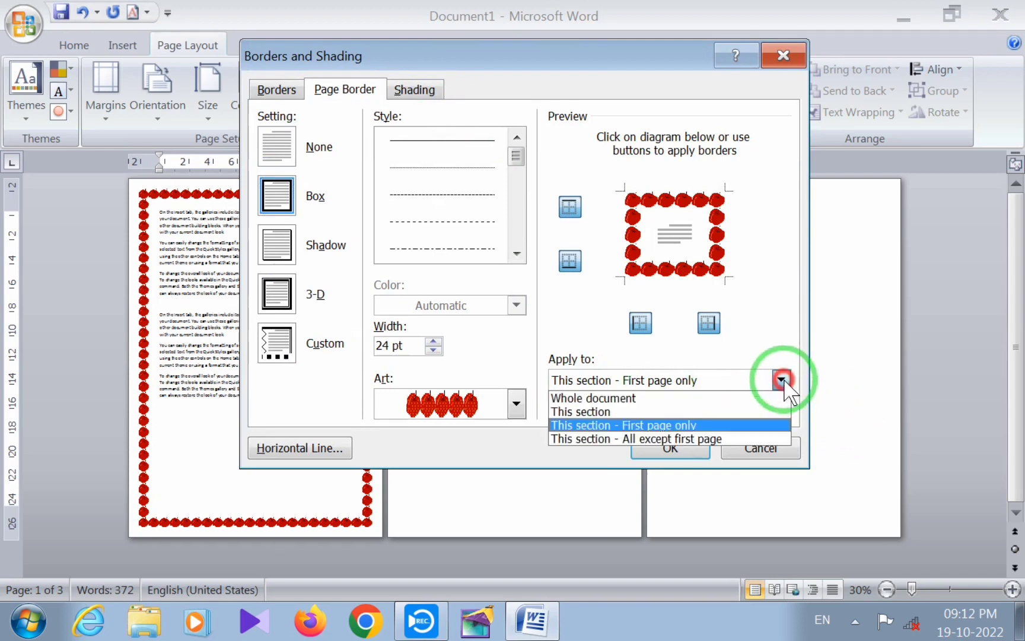
click(576, 398)
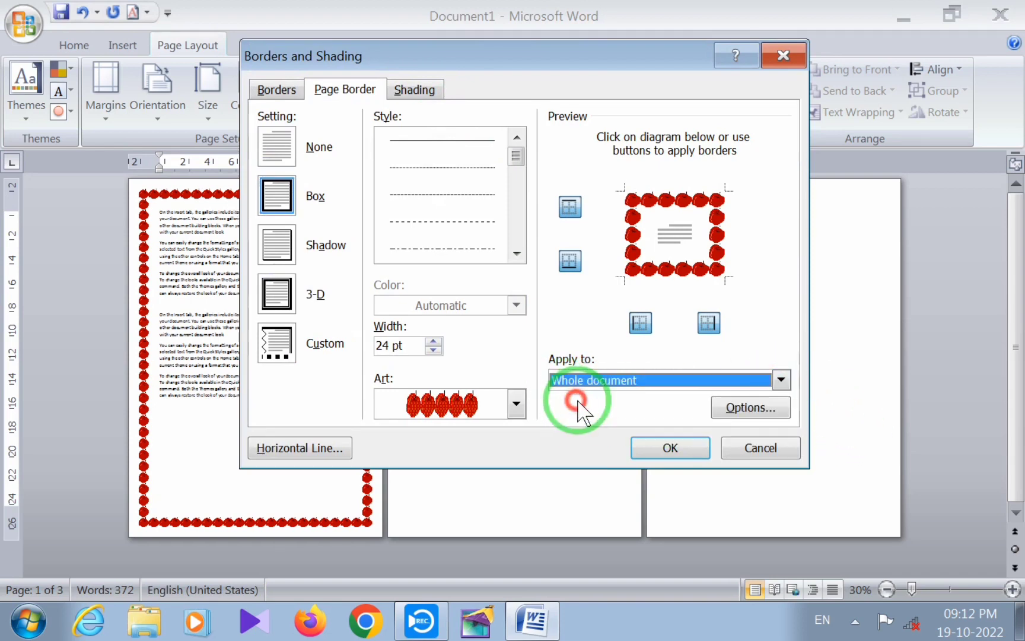
click(670, 448)
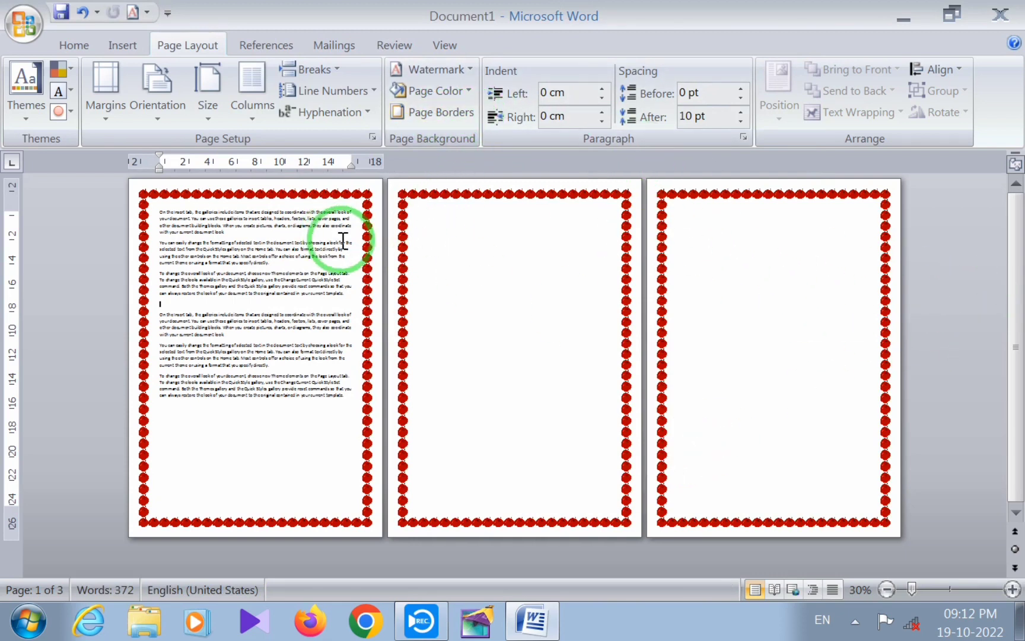
Remove the apple page border from the whole document by turning off its top, bottom, left and right sides individually
click(432, 112)
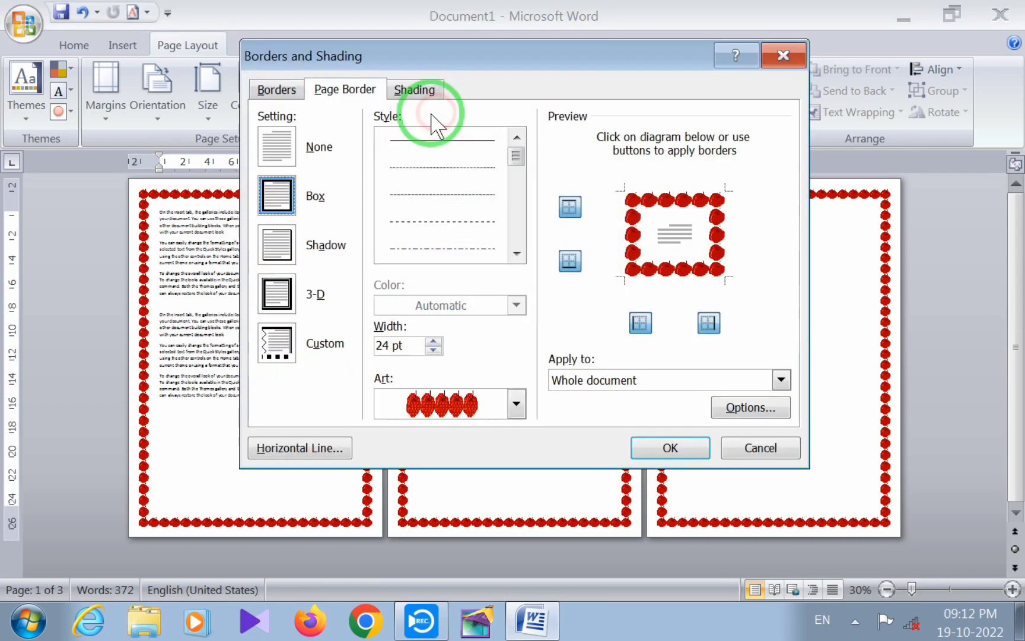
click(569, 207)
click(570, 260)
click(644, 323)
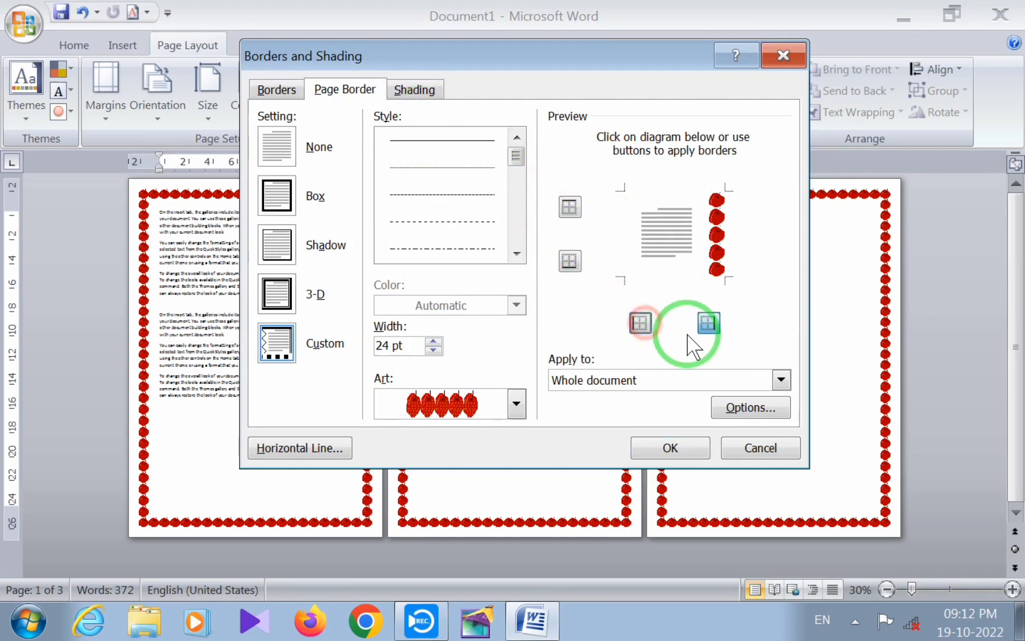
click(710, 325)
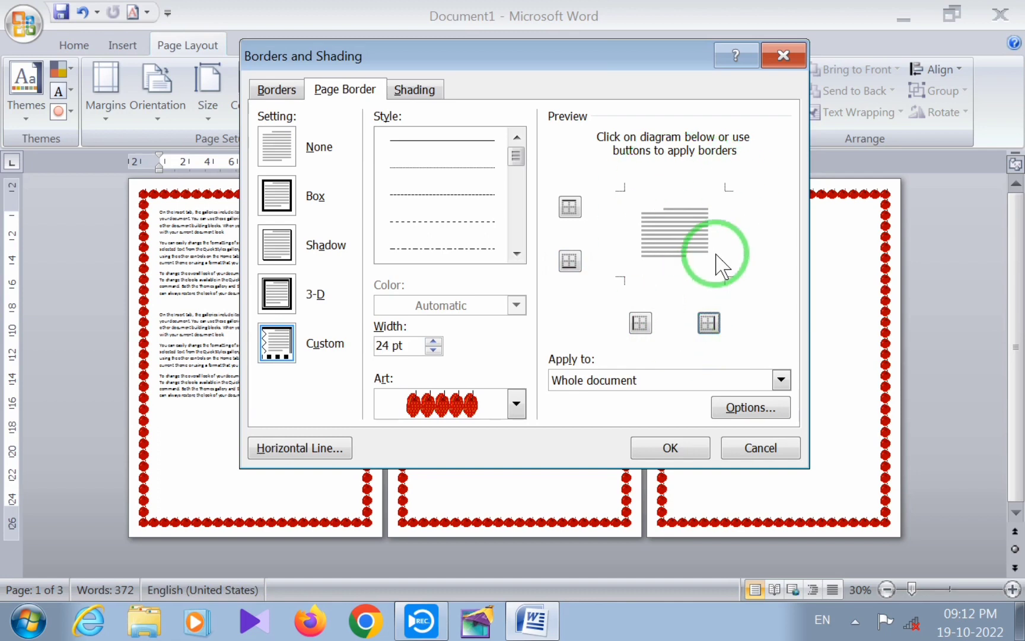
click(674, 448)
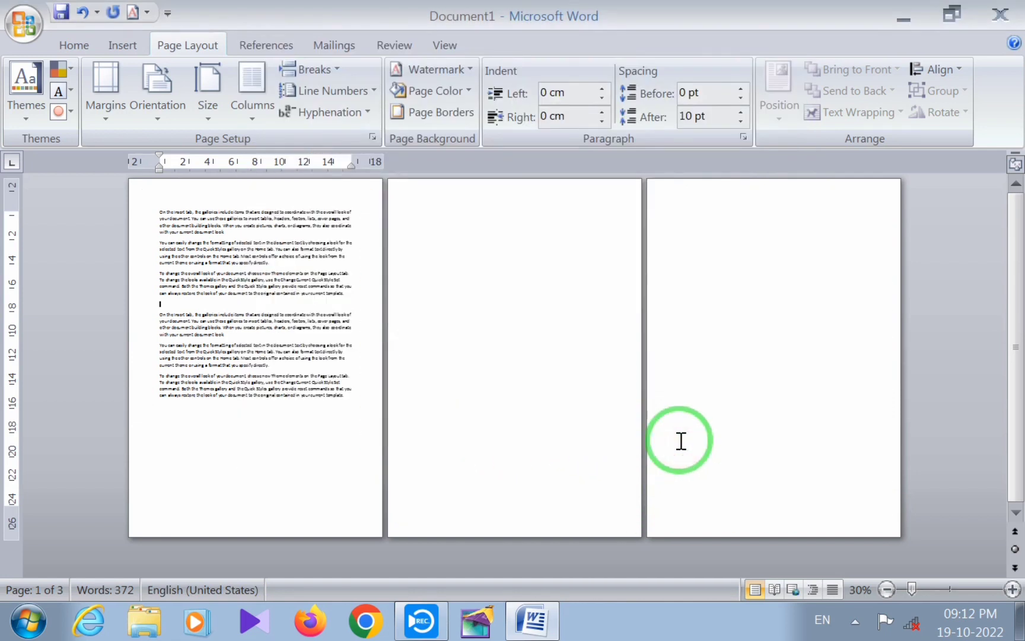
Apply a Shadow page border with a thick-and-thin double-line style to the whole document and view it up close
click(446, 122)
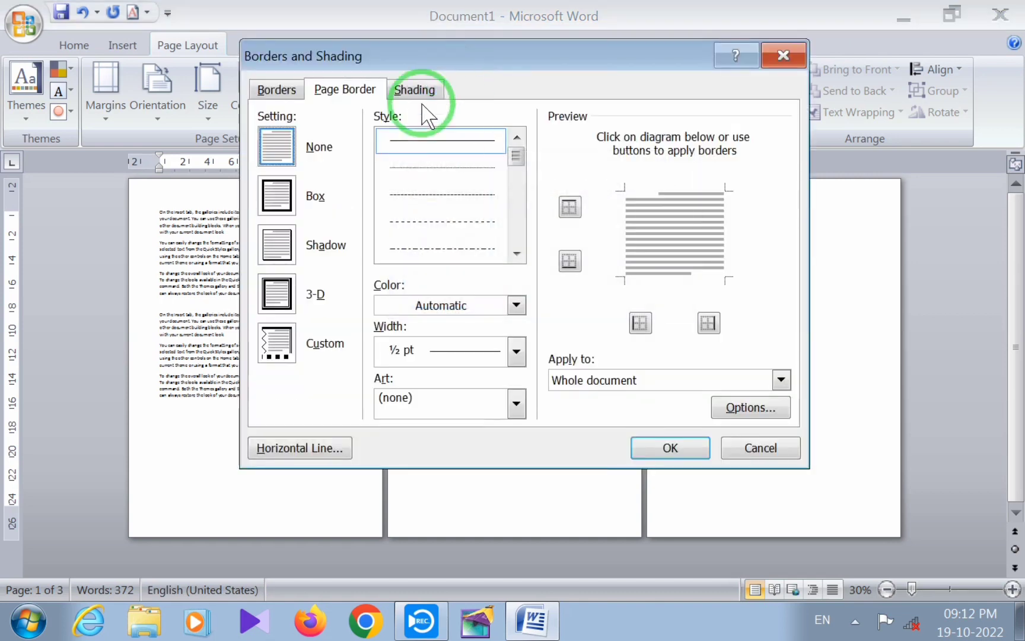
click(277, 193)
click(284, 250)
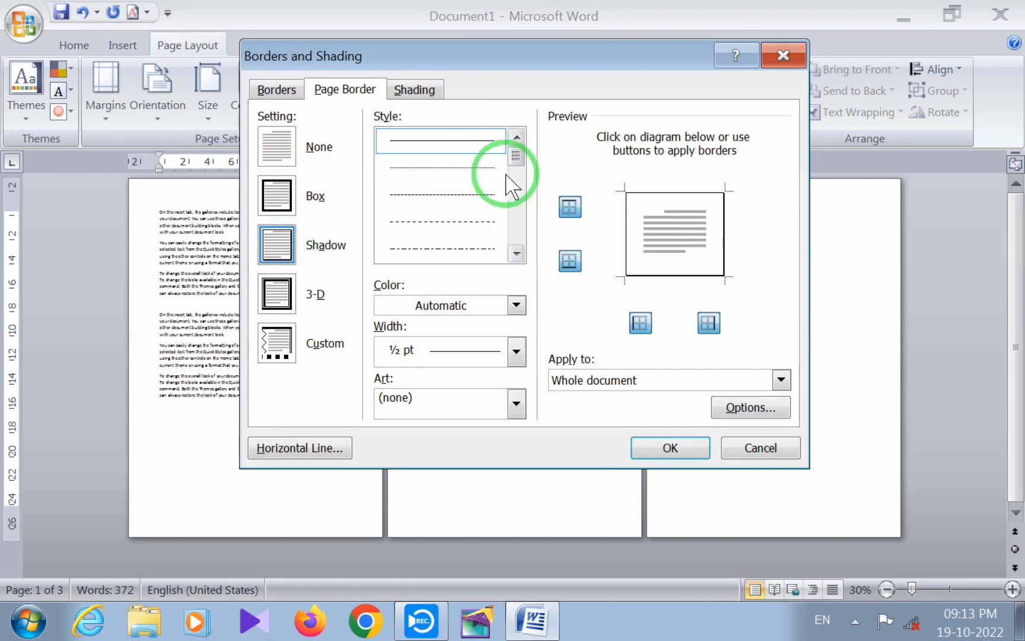
drag(516, 157, 515, 203)
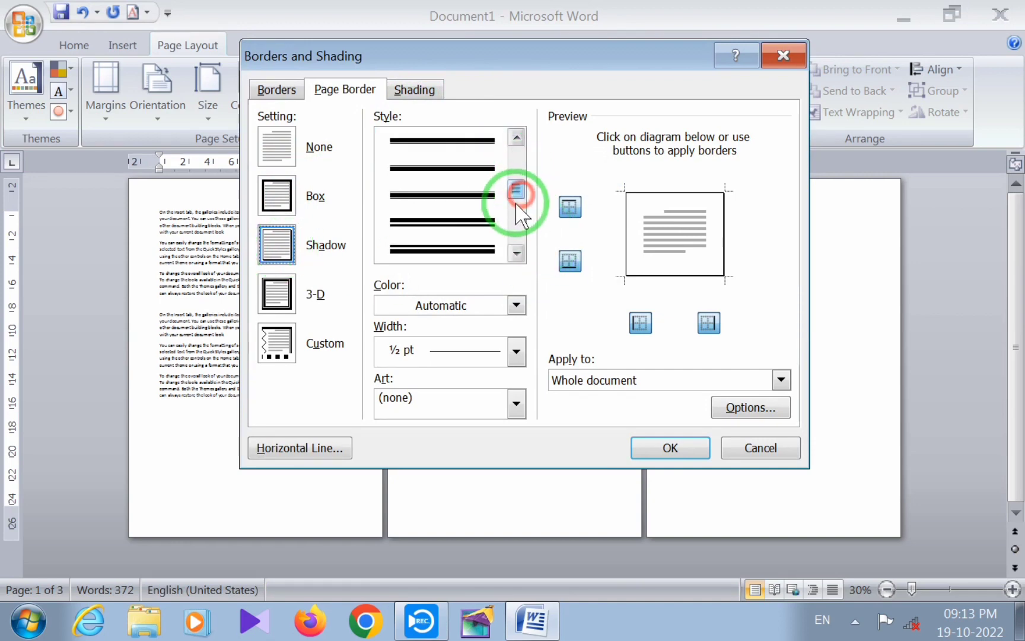
click(469, 246)
click(669, 448)
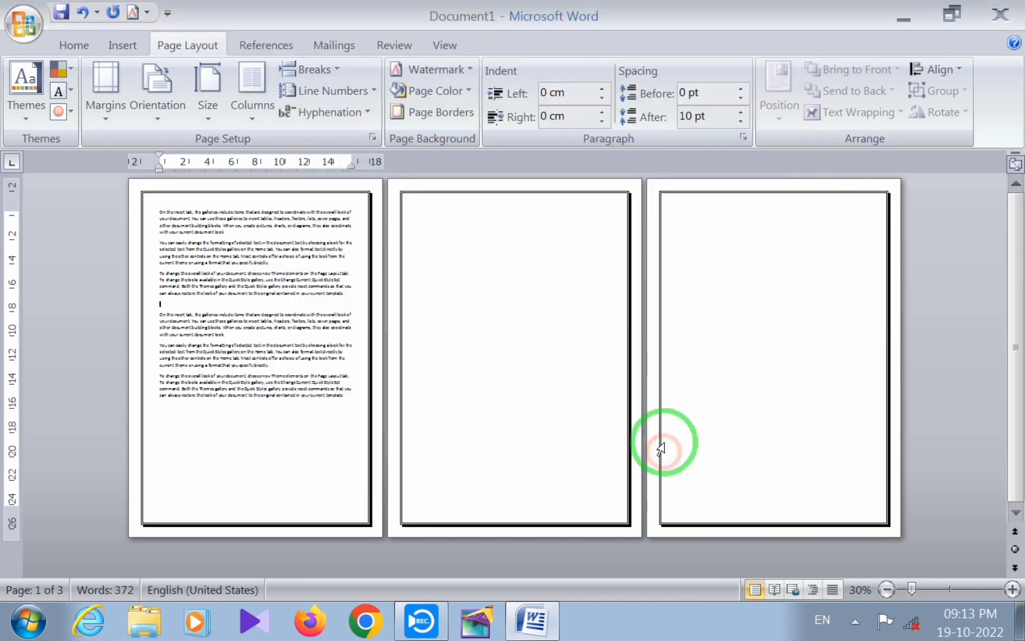
scroll(310, 358, up, 4)
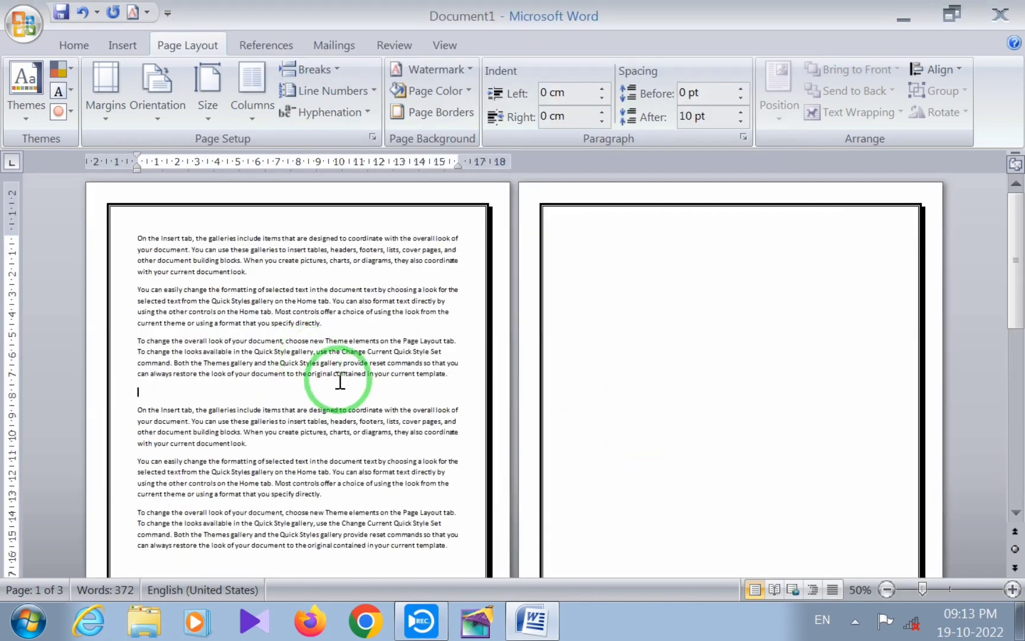
Preview the 3-D and None page border settings for the whole document, and discard them without applying
scroll(652, 362, down, 2)
scroll(721, 361, down, 15)
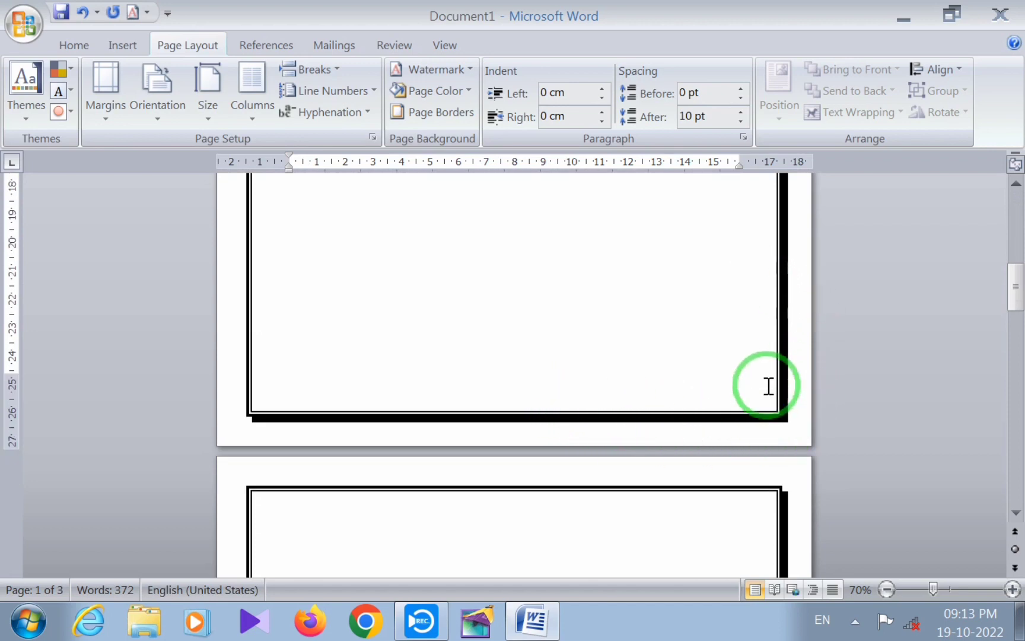
scroll(767, 354, up, 1)
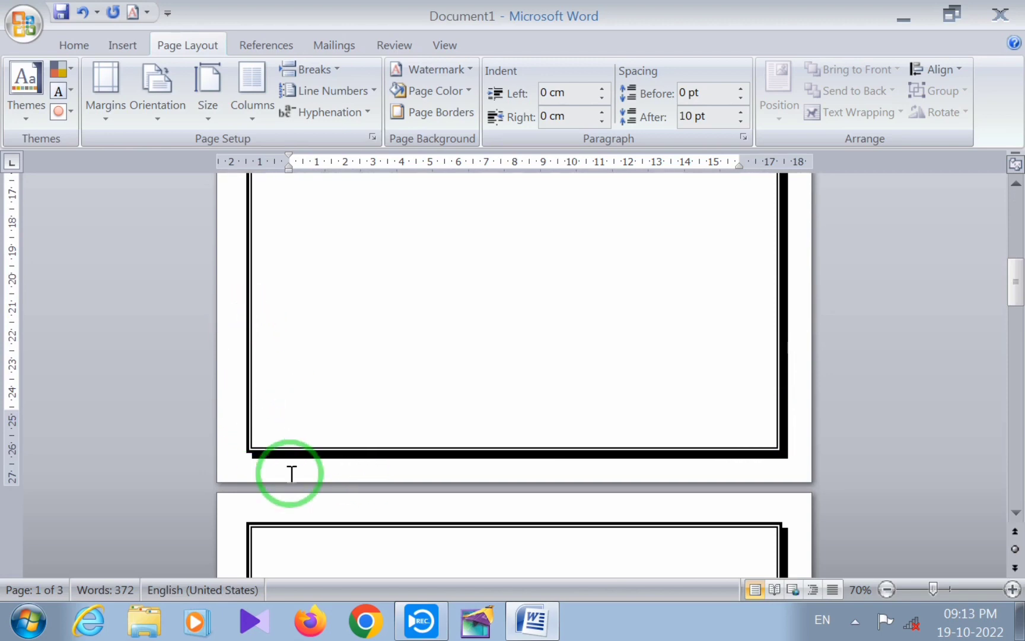
click(439, 111)
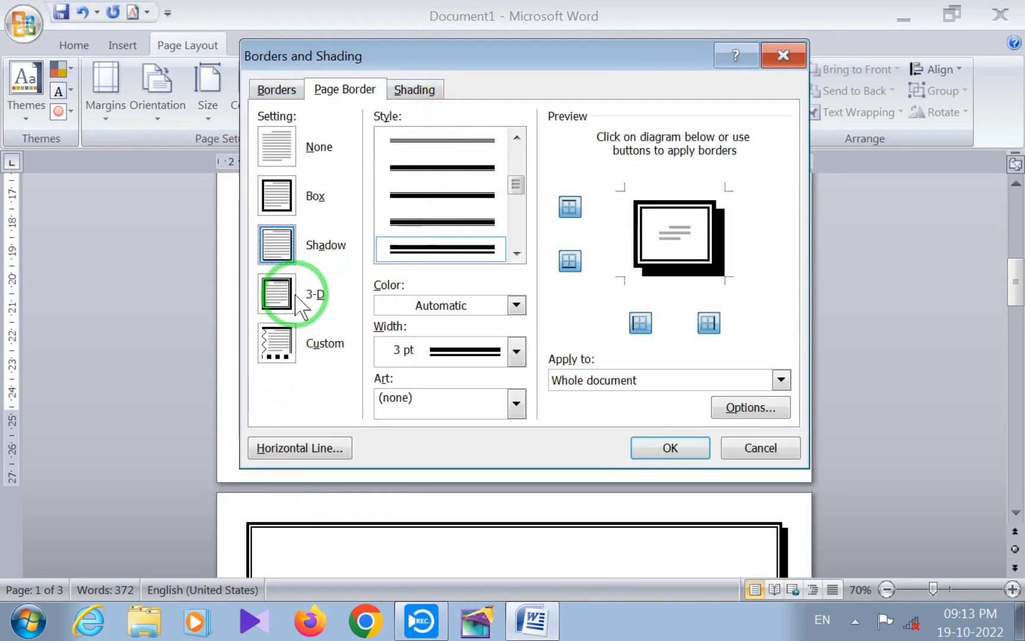
click(278, 295)
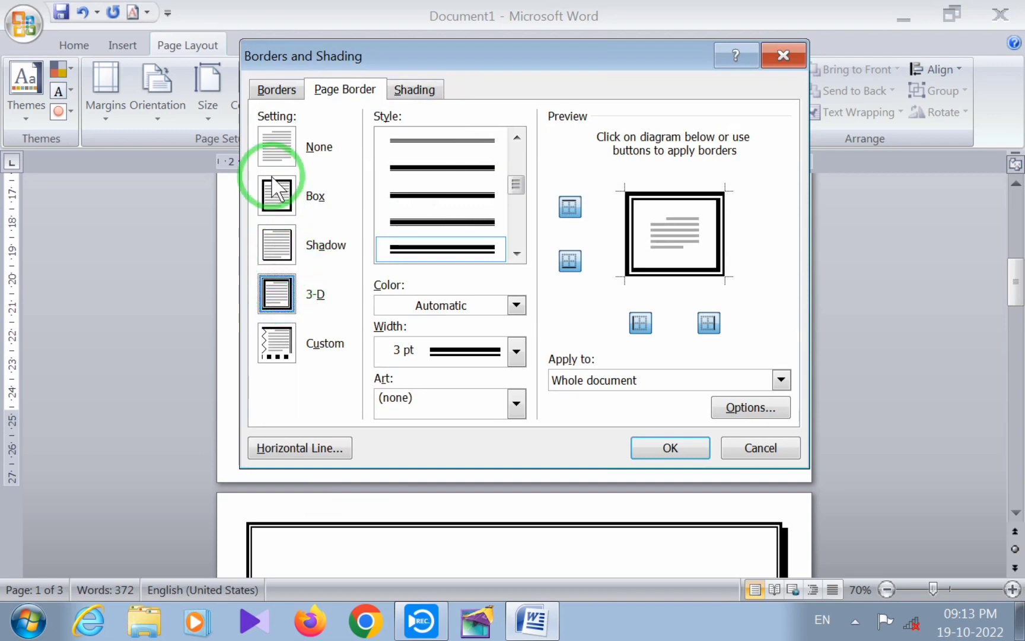
click(271, 148)
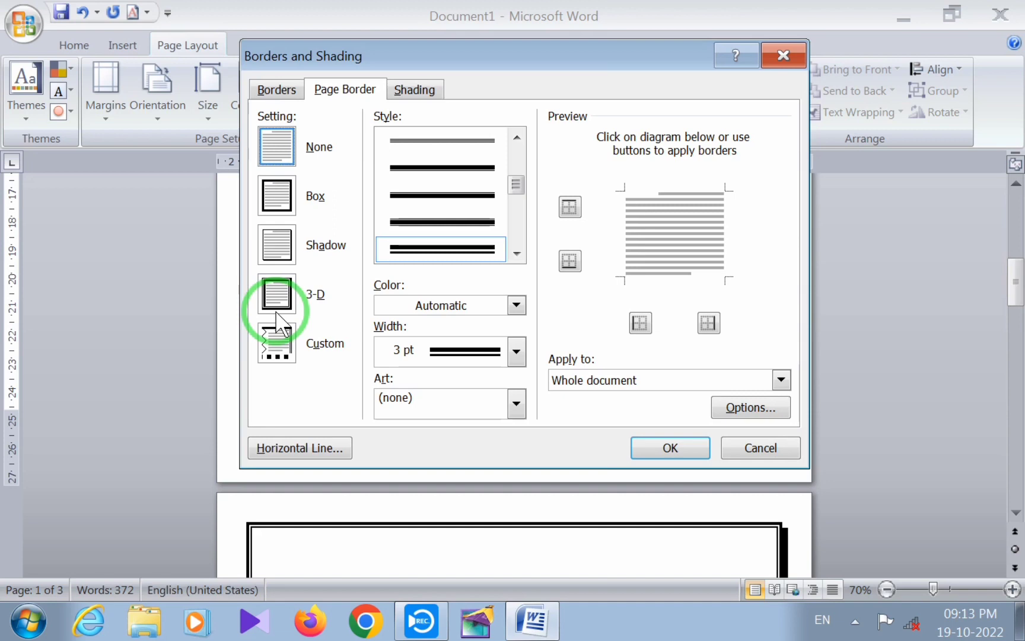
click(783, 56)
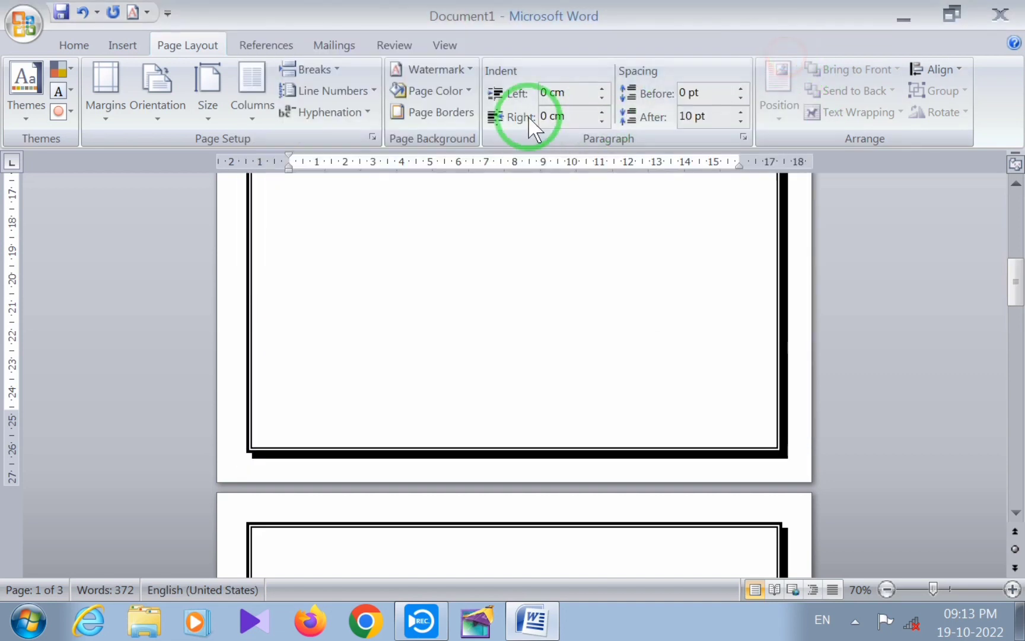